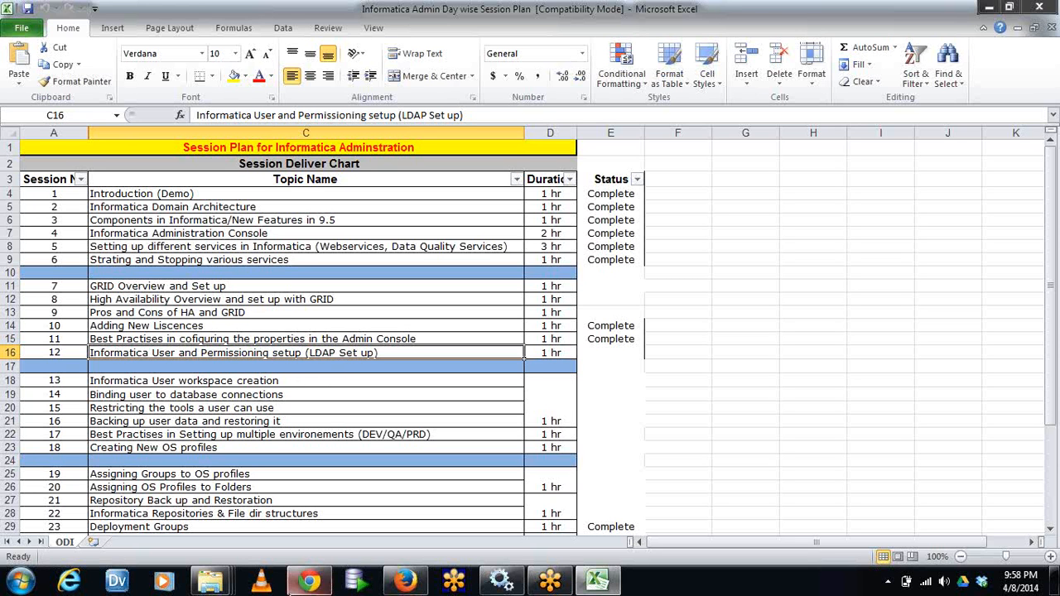
Switch to Informatica Administrator in Chrome and display the Users view of the Security area
{"action": "left_click", "coordinate": [309, 581]}
{"action": "left_click", "coordinate": [638, 186]}
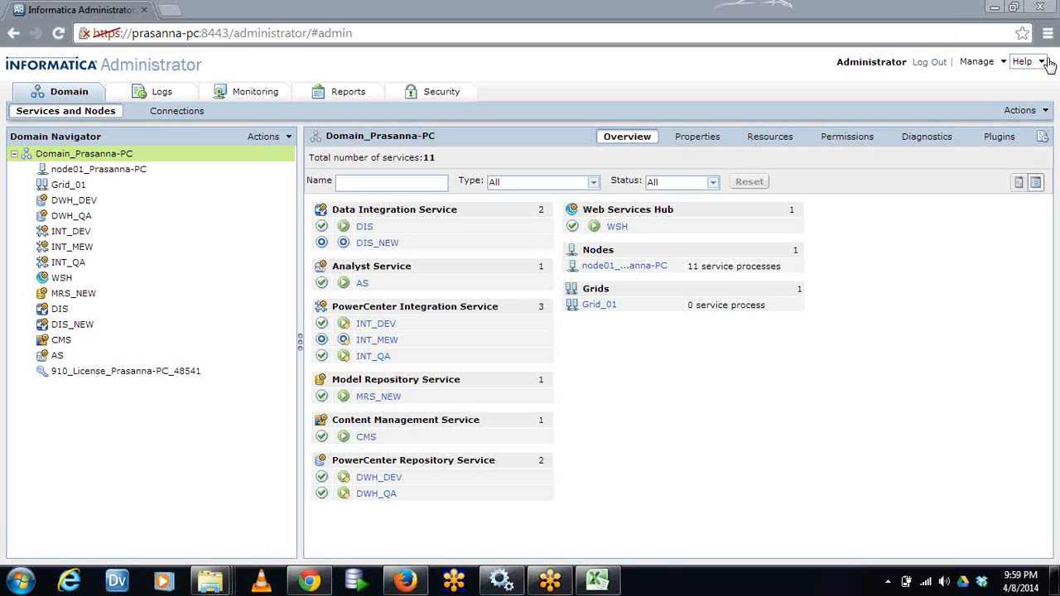
{"action": "left_click", "coordinate": [438, 95]}
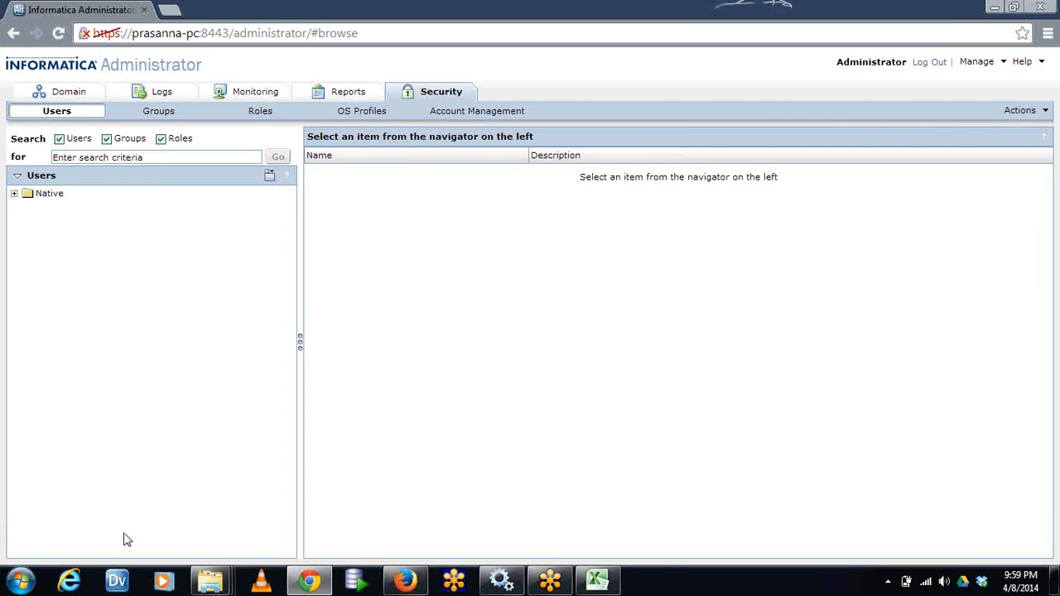
Start a new Notepad note with the heading "Administrator" and, after a blank line, the entry "Default Administrator"
{"action": "left_click", "coordinate": [20, 580]}
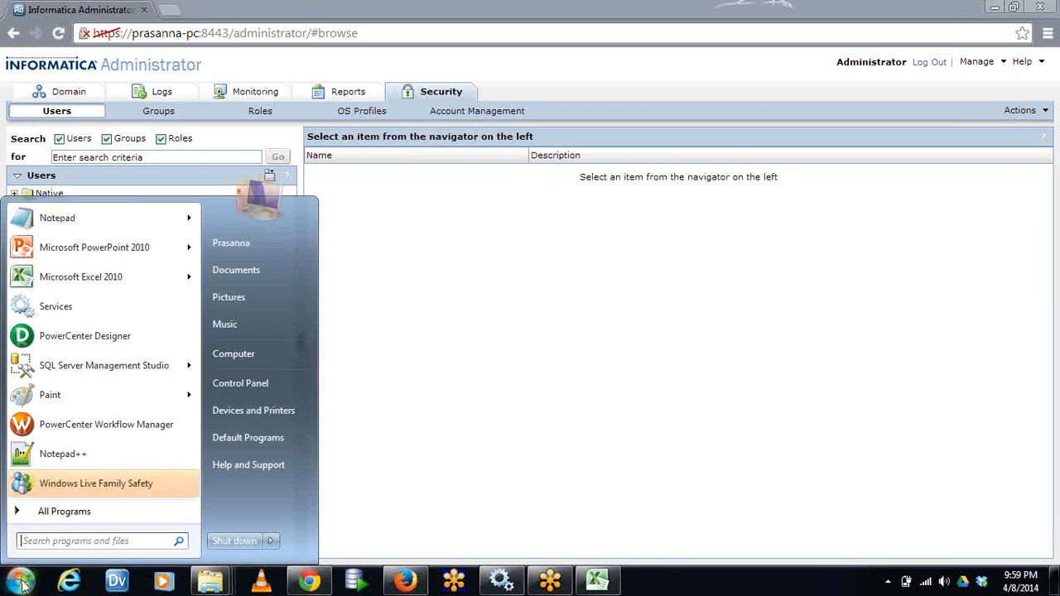
{"action": "left_click", "coordinate": [66, 222]}
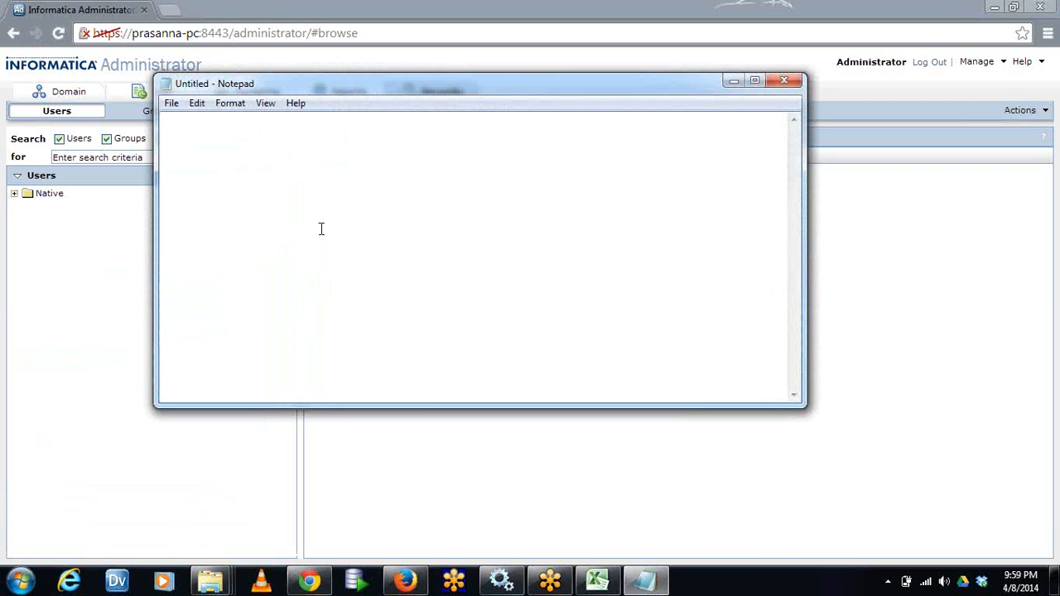
{"action": "type", "text": "Administrator"}
{"action": "key", "text": "Return"}
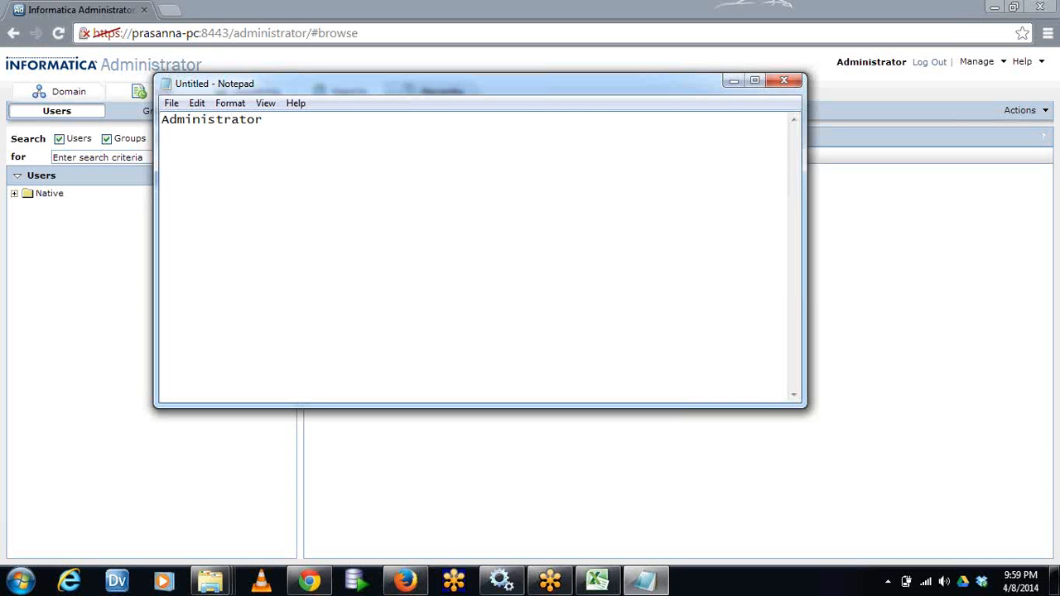
{"action": "type", "text": "Default Administrator"}
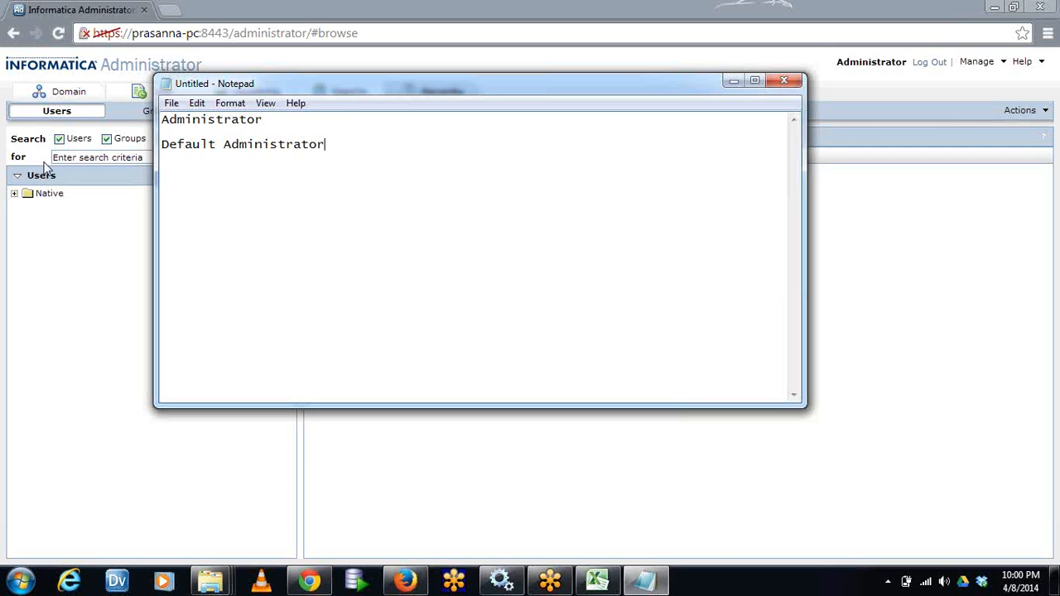
In Informatica Administrator, examine the object types that can be created in the domain, then return to the Security area
{"action": "left_click", "coordinate": [65, 261]}
{"action": "left_click", "coordinate": [69, 91]}
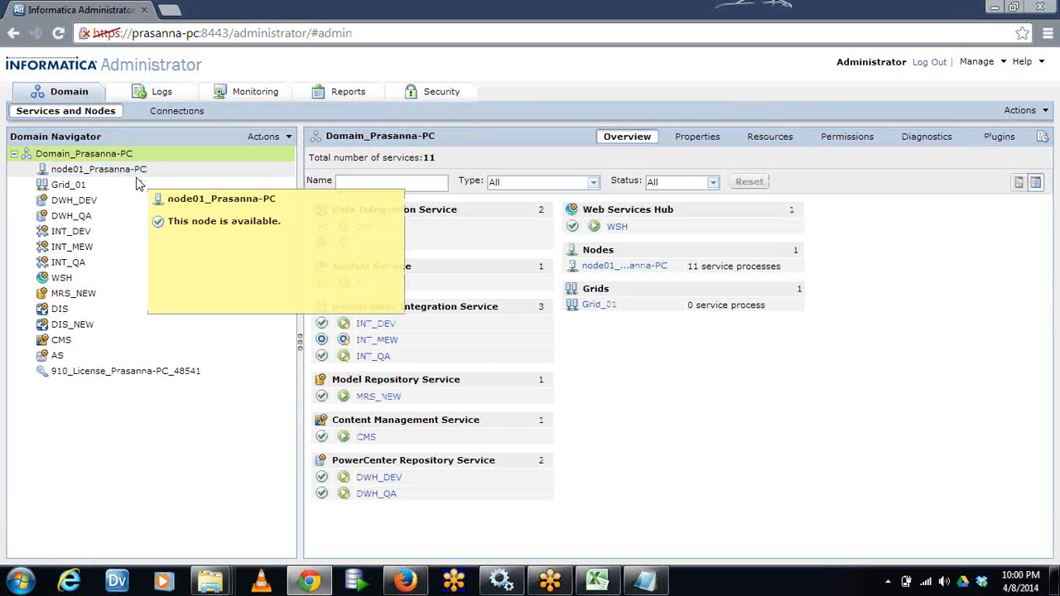
{"action": "left_click", "coordinate": [273, 136]}
{"action": "mouse_move", "coordinate": [302, 157]}
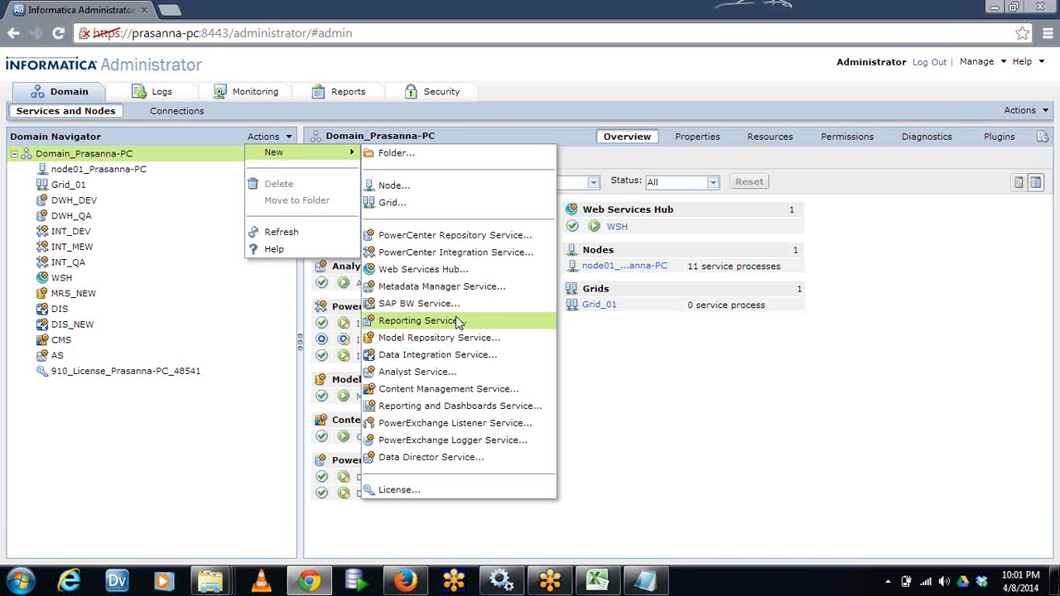
{"action": "left_click", "coordinate": [439, 91]}
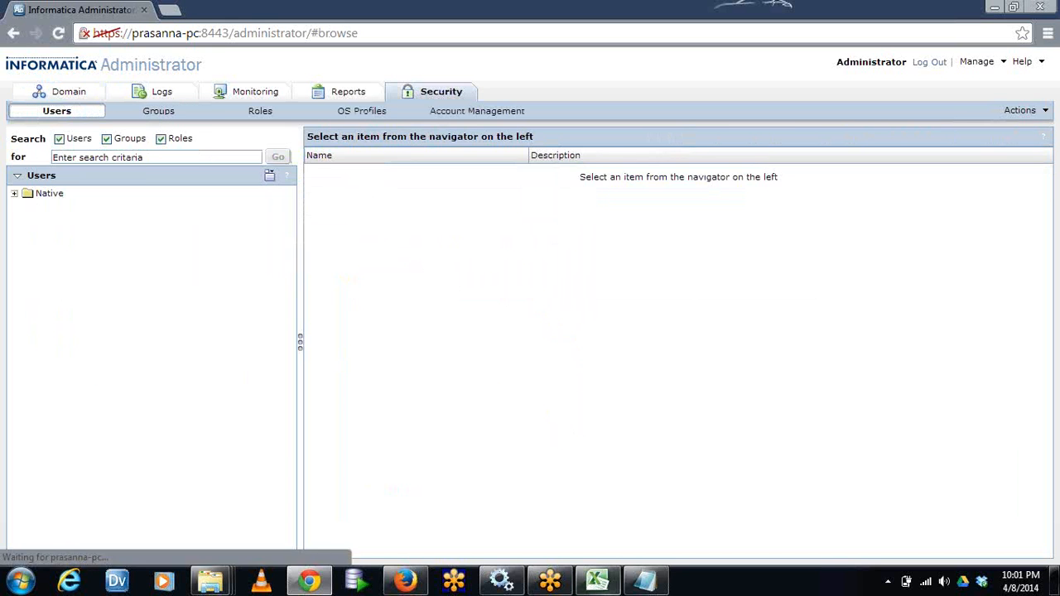
Add the line "Domain Administrator" below "Default Administrator" in the Notepad note
{"action": "left_click", "coordinate": [636, 583]}
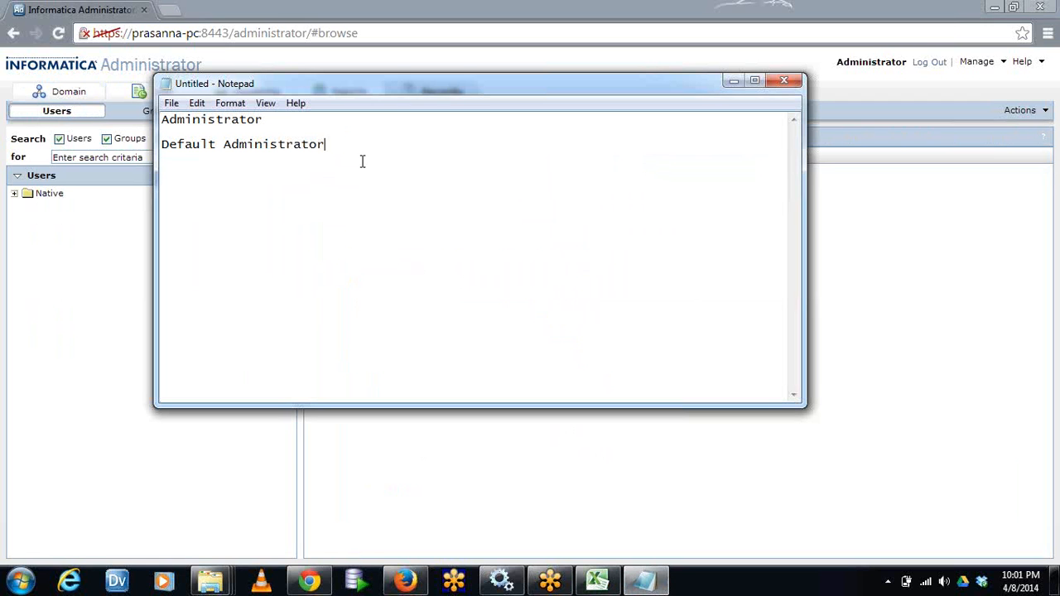
{"action": "key", "text": "Return"}
{"action": "key", "text": "Caps_Lock"}
{"action": "key", "text": "Caps_Lock"}
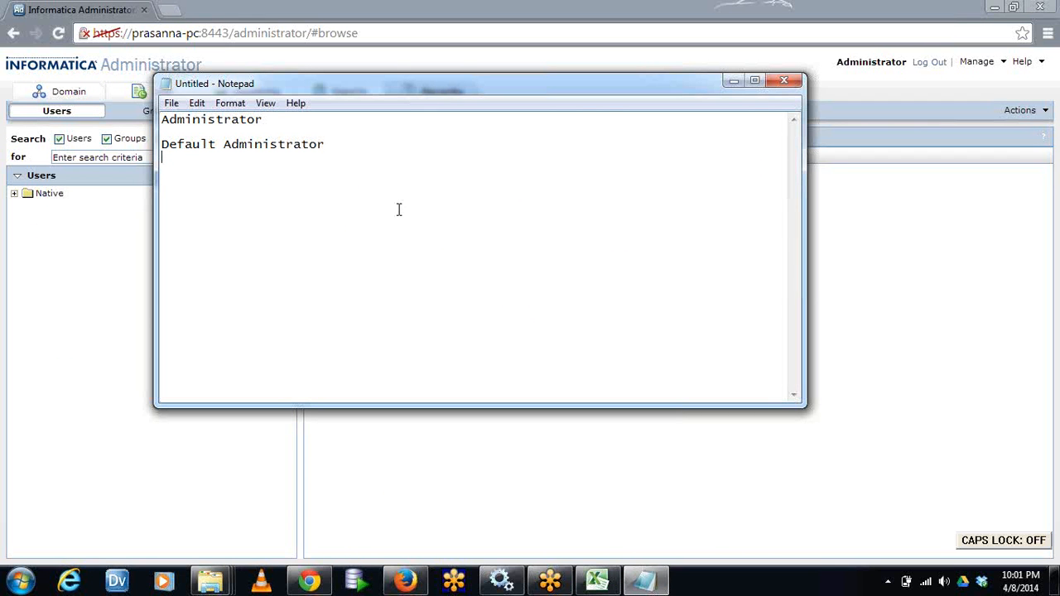
{"action": "type", "text": "Domain Administrator"}
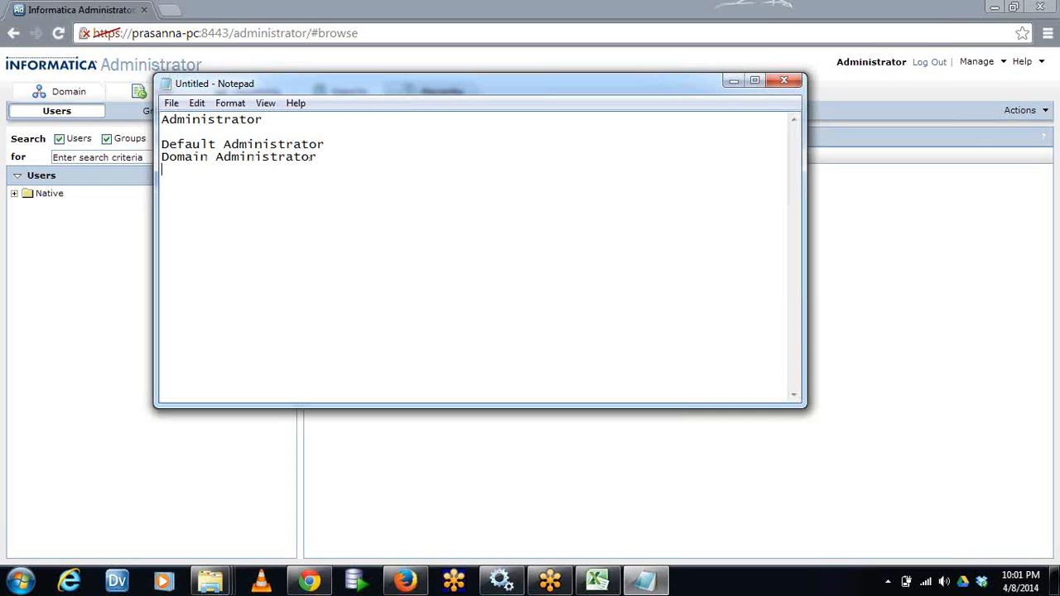
{"action": "key", "text": "Return"}
Compare the domain's services and nodes overview with the Users, Groups and Roles views in Informatica Administrator's Security area
{"action": "left_click", "coordinate": [54, 242]}
{"action": "left_click", "coordinate": [83, 95]}
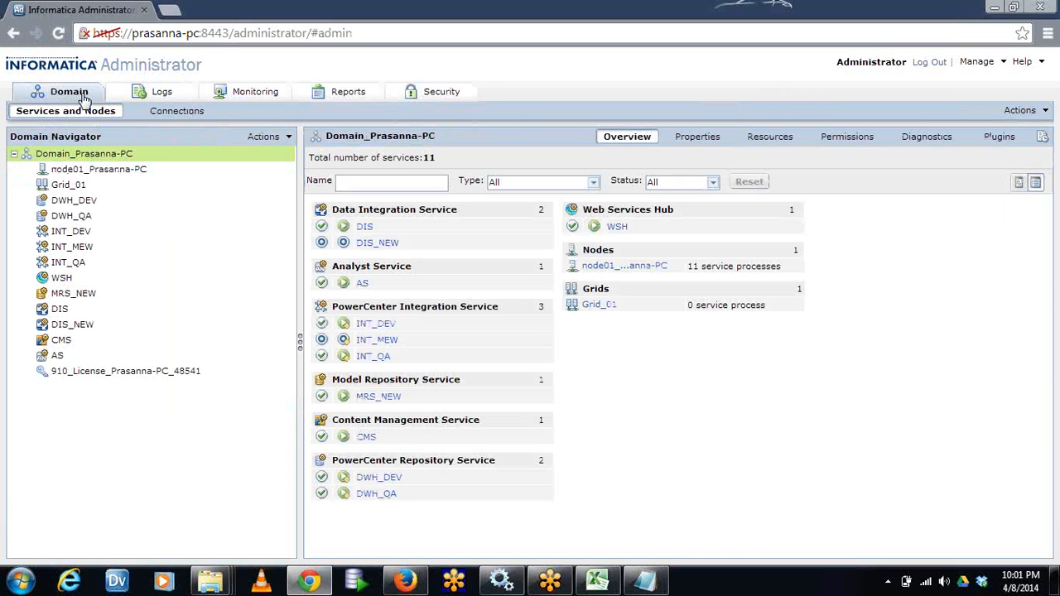
{"action": "left_click", "coordinate": [423, 98]}
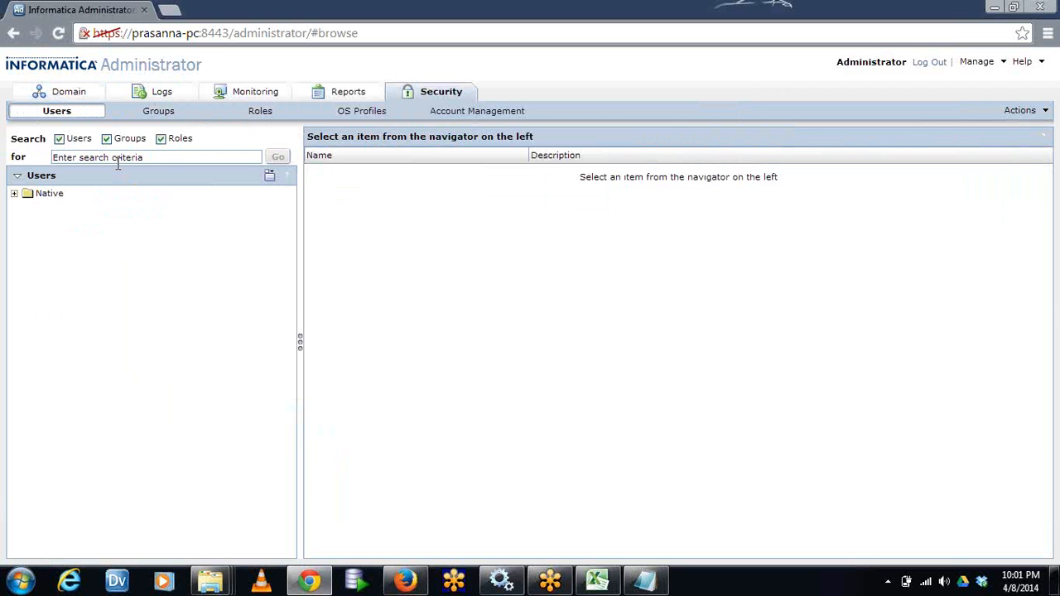
{"action": "left_click", "coordinate": [143, 114]}
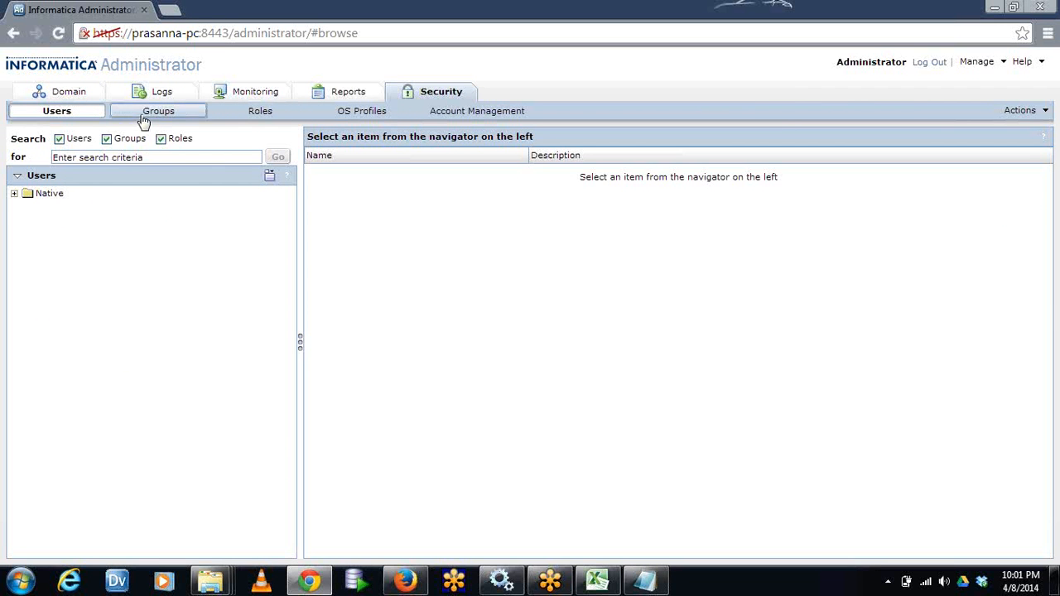
{"action": "left_click", "coordinate": [267, 118]}
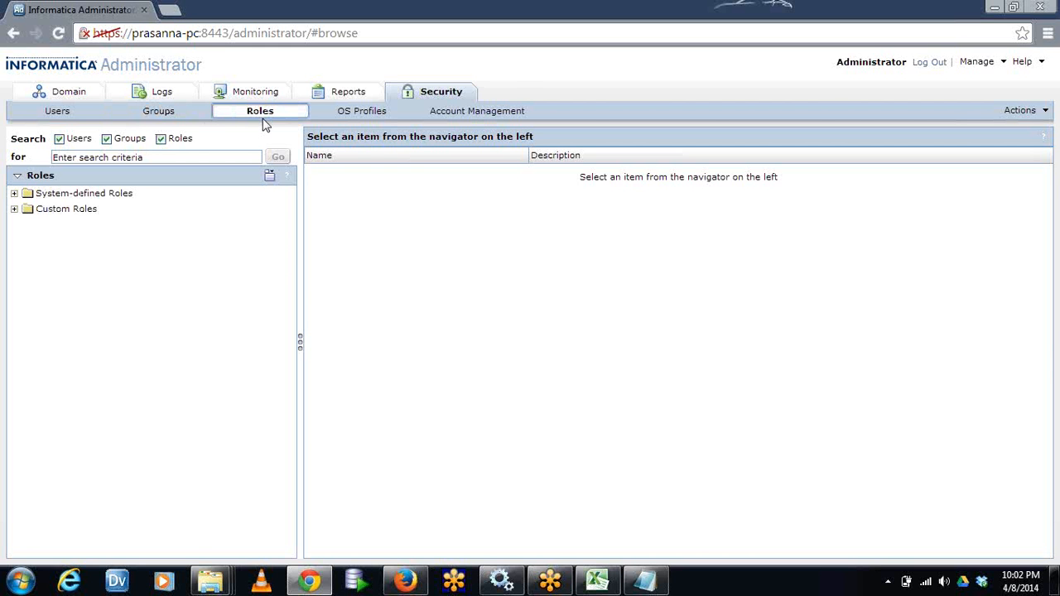
{"action": "left_click", "coordinate": [66, 94]}
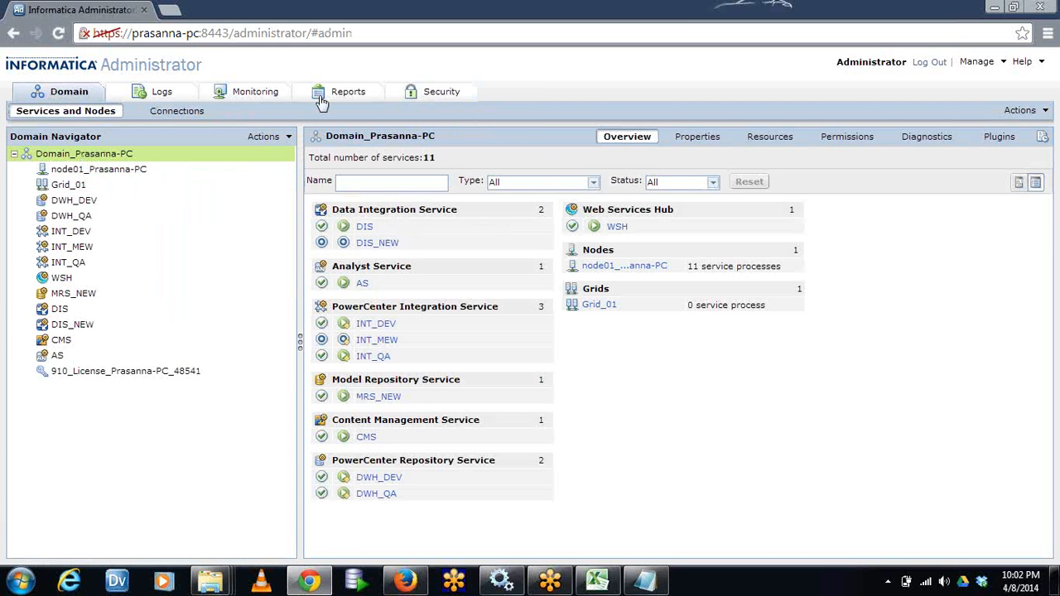
Examine the assignments and privileges of the system-defined Administrator role in the Security area
{"action": "left_click", "coordinate": [424, 95]}
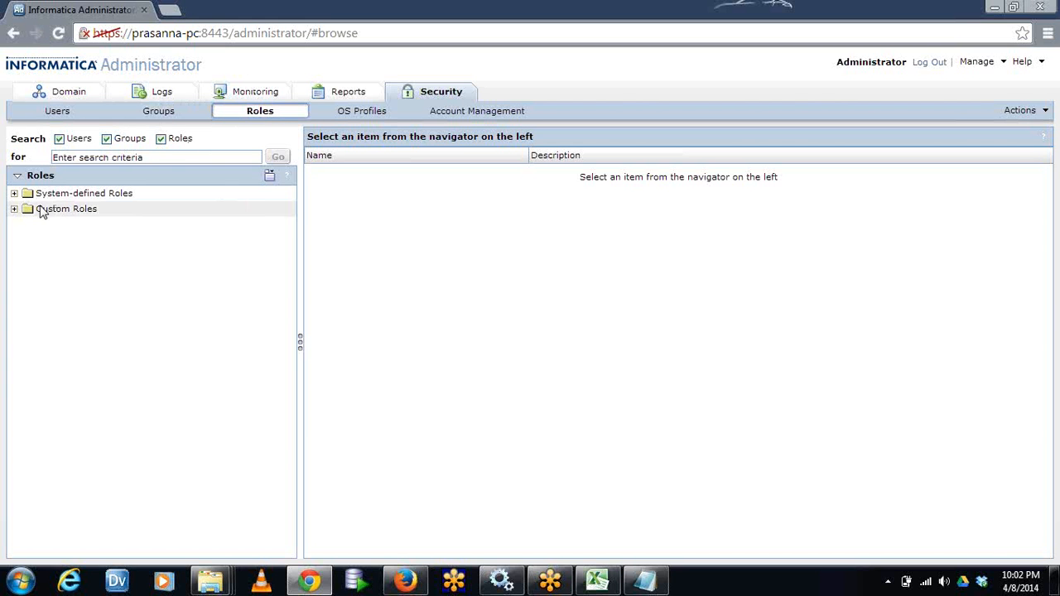
{"action": "left_click", "coordinate": [14, 193]}
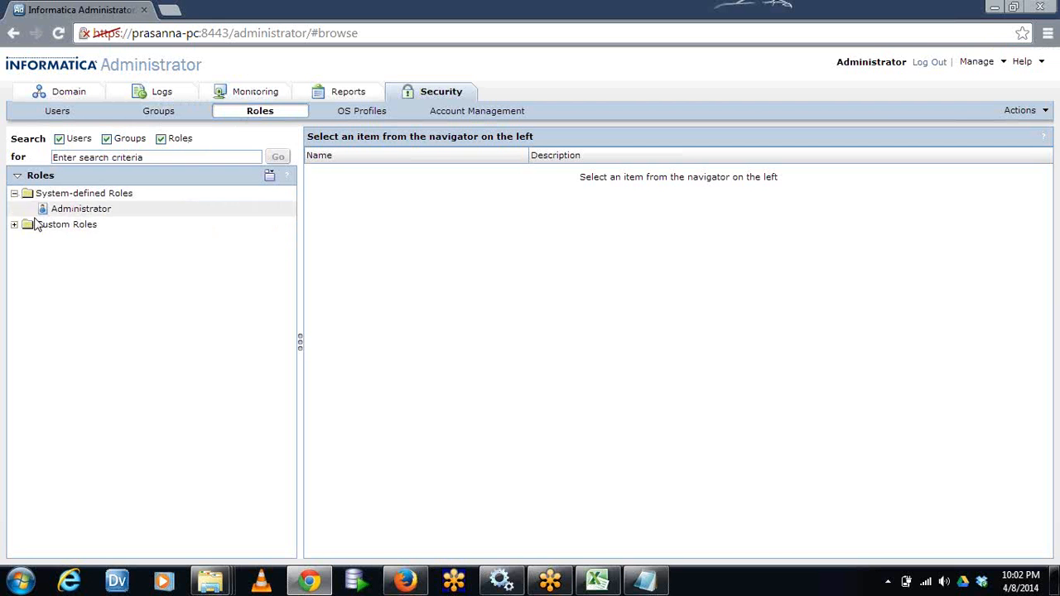
{"action": "left_click", "coordinate": [91, 210]}
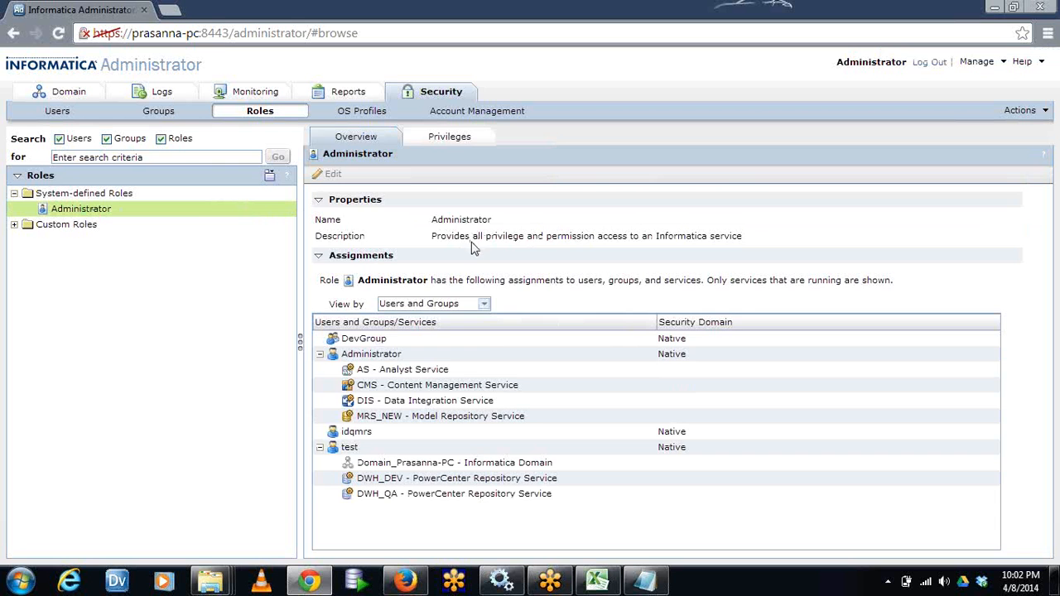
{"action": "left_click", "coordinate": [454, 146]}
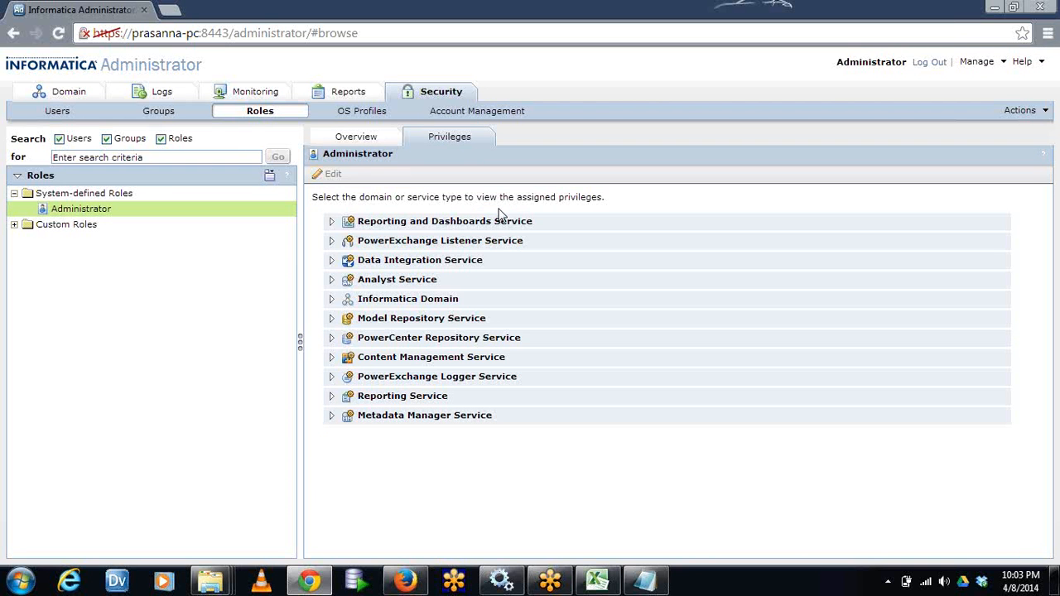
Add the line "Application Administrator" directly below "Domain Administrator" in the Notepad note
{"action": "left_click", "coordinate": [645, 580]}
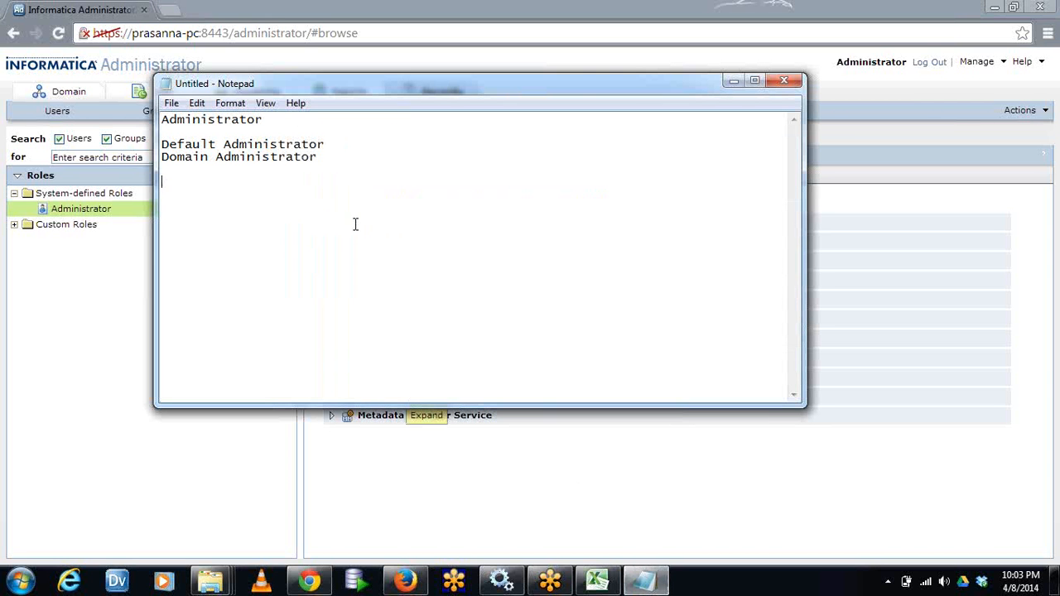
{"action": "key", "text": "BackSpace"}
{"action": "type", "text": "Application A"}
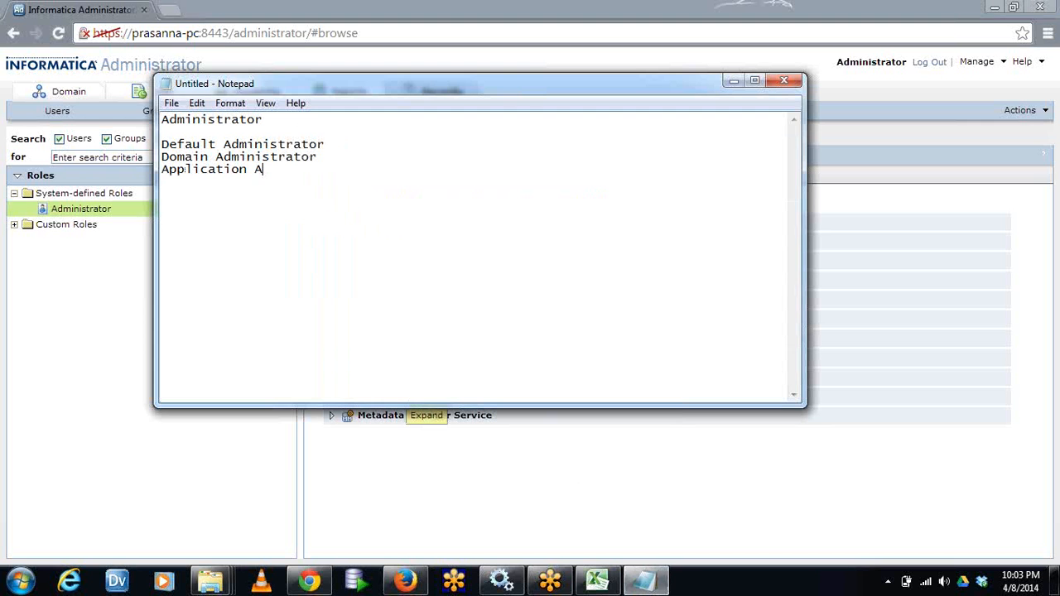
{"action": "type", "text": "dministrator"}
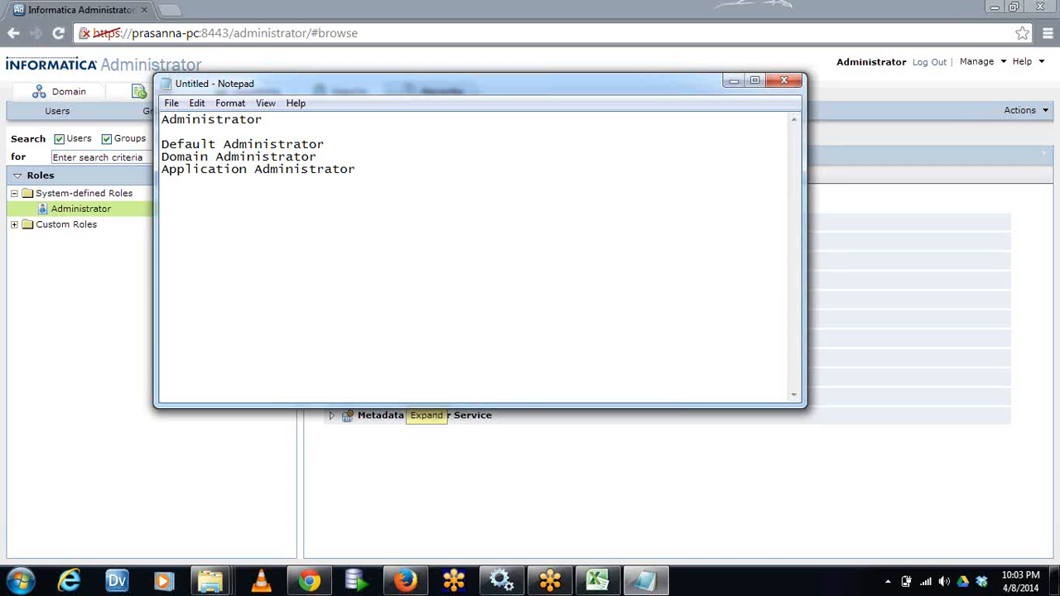
Return to Informatica Administrator's domain overview and inspect the list of services that can be created
{"action": "left_click", "coordinate": [55, 281]}
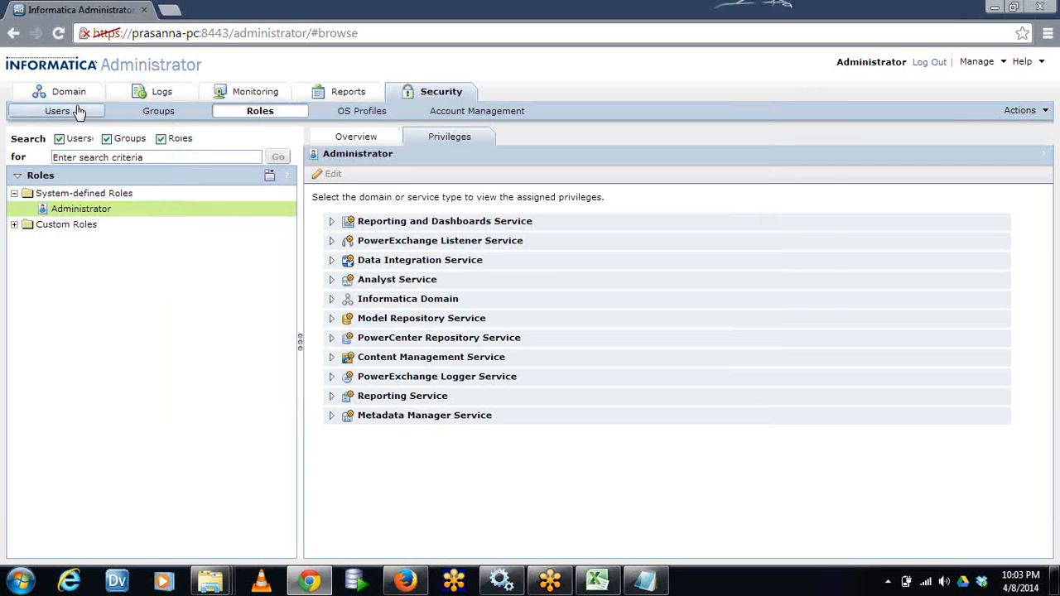
{"action": "left_click", "coordinate": [69, 91]}
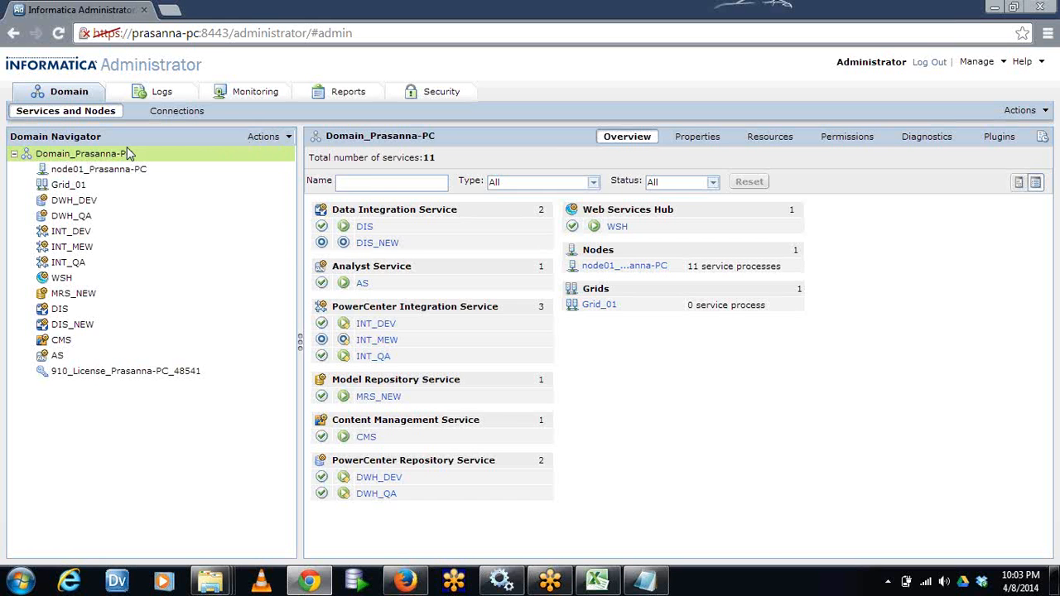
{"action": "left_click", "coordinate": [287, 139]}
{"action": "mouse_move", "coordinate": [323, 152]}
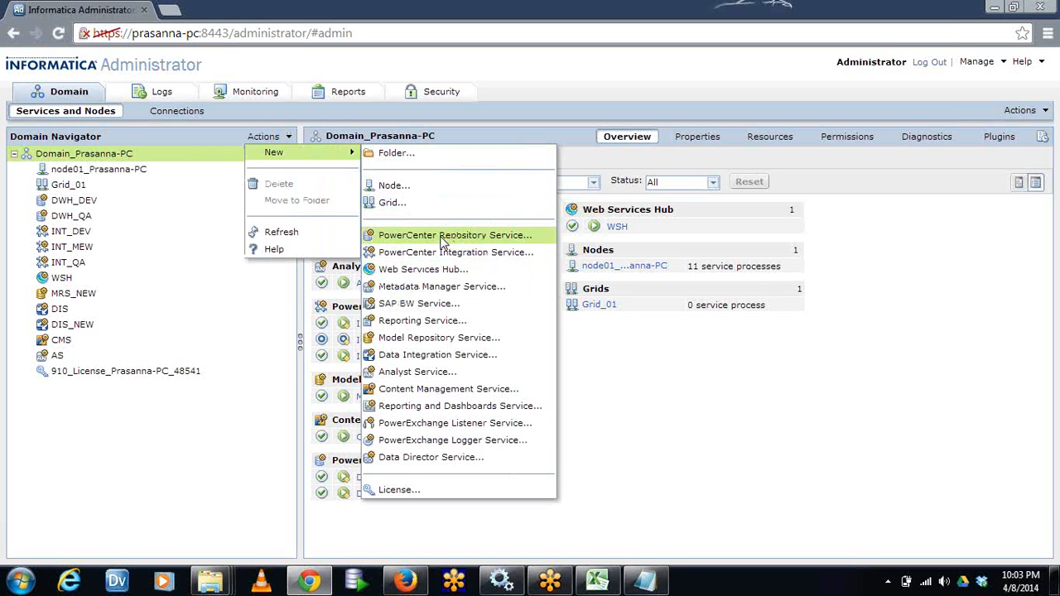
Review the "Administrator" heading and the three administrator types listed under it in the Notepad note
{"action": "left_click", "coordinate": [645, 579]}
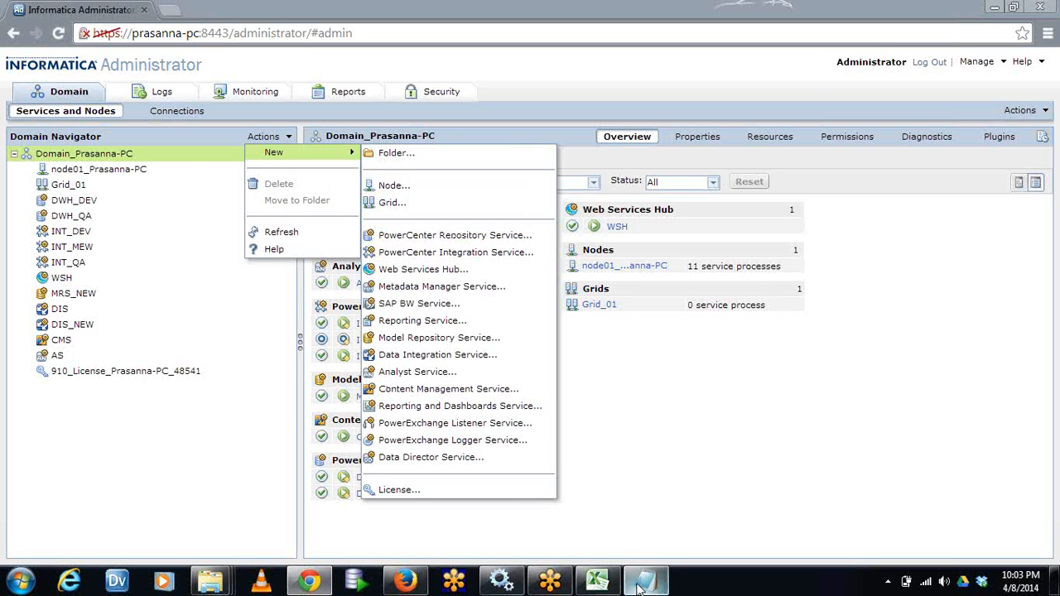
{"action": "left_click_drag", "start_coordinate": [356, 169], "coordinate": [136, 137]}
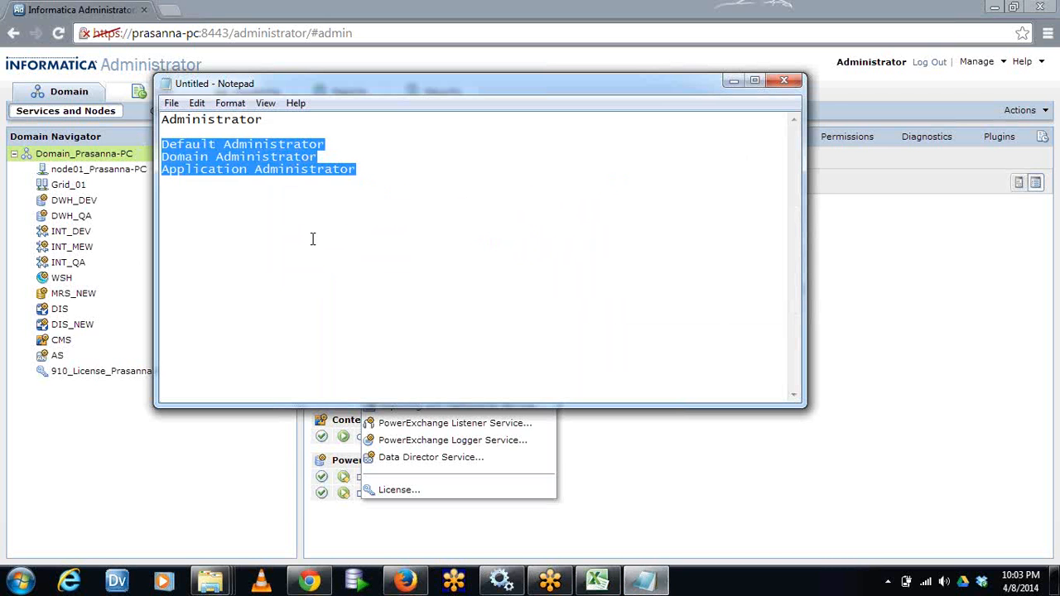
{"action": "left_click", "coordinate": [313, 238]}
{"action": "left_click_drag", "start_coordinate": [241, 131], "coordinate": [390, 227]}
{"action": "left_click", "coordinate": [392, 226]}
{"action": "left_click", "coordinate": [303, 120]}
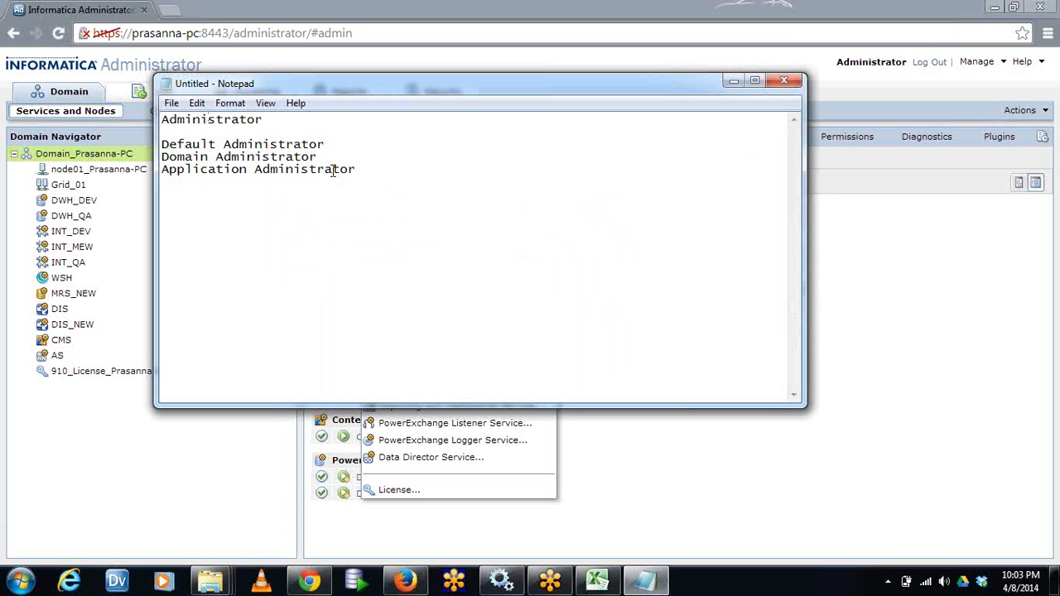
{"action": "left_click_drag", "start_coordinate": [283, 121], "coordinate": [24, 126]}
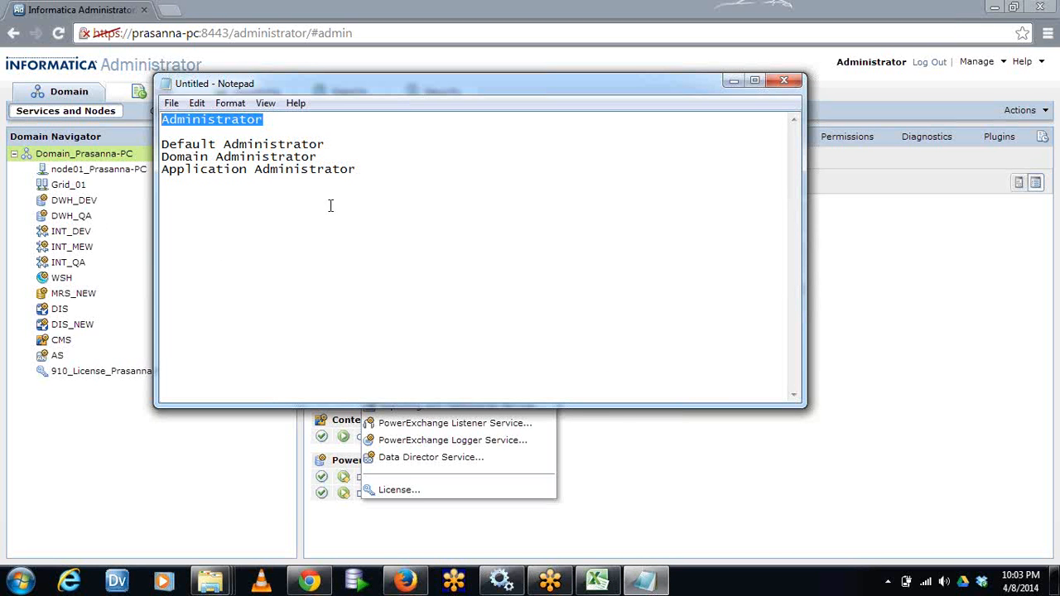
{"action": "left_click", "coordinate": [405, 189]}
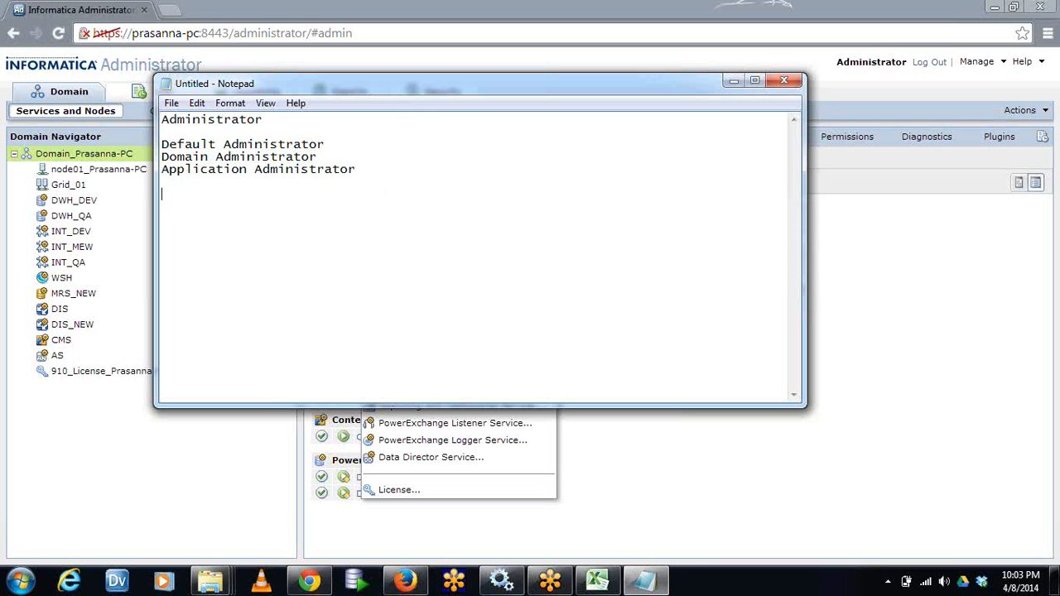
{"action": "left_click_drag", "start_coordinate": [376, 181], "coordinate": [147, 145]}
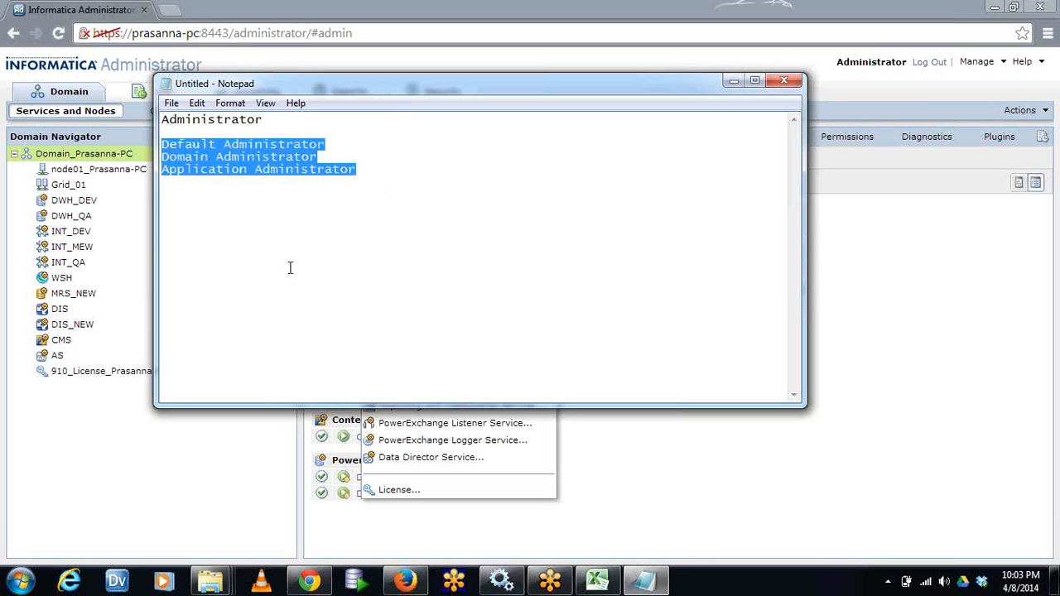
{"action": "left_click", "coordinate": [290, 297]}
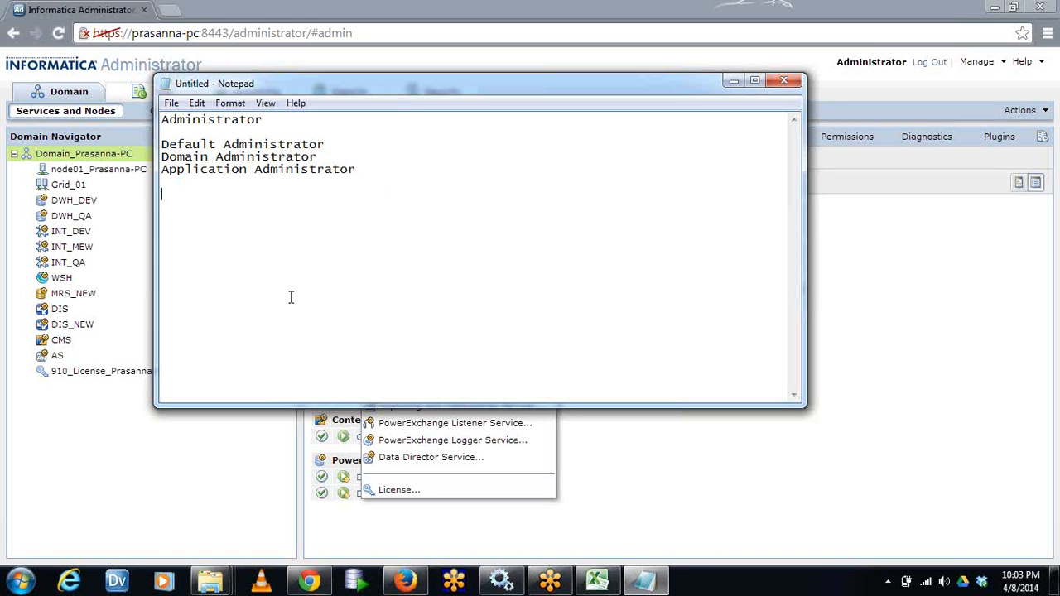
{"action": "left_click", "coordinate": [348, 144]}
{"action": "left_click", "coordinate": [332, 158]}
{"action": "left_click_drag", "start_coordinate": [392, 187], "coordinate": [143, 146]}
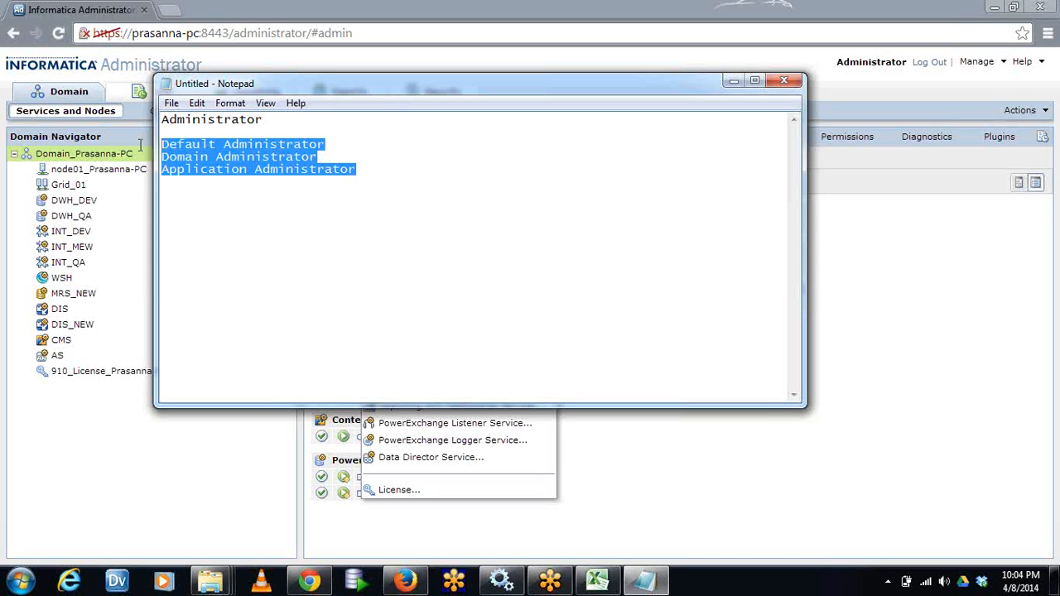
Highlight the words Domain and Application and the Administrator heading in turn in the Notepad note
{"action": "left_click", "coordinate": [246, 242]}
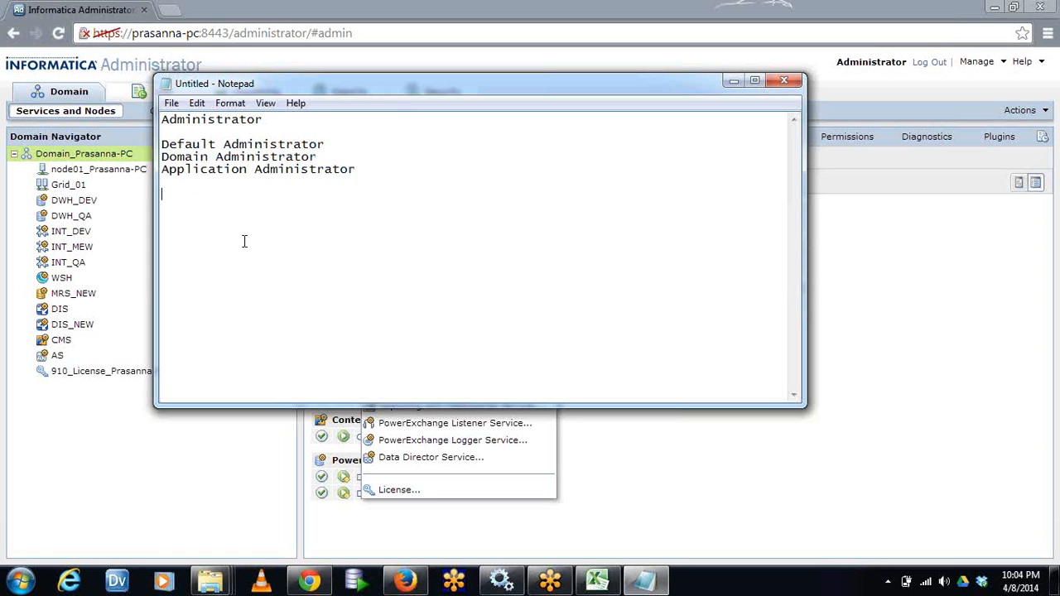
{"action": "left_click_drag", "start_coordinate": [222, 147], "coordinate": [139, 143]}
{"action": "left_click_drag", "start_coordinate": [207, 157], "coordinate": [159, 158]}
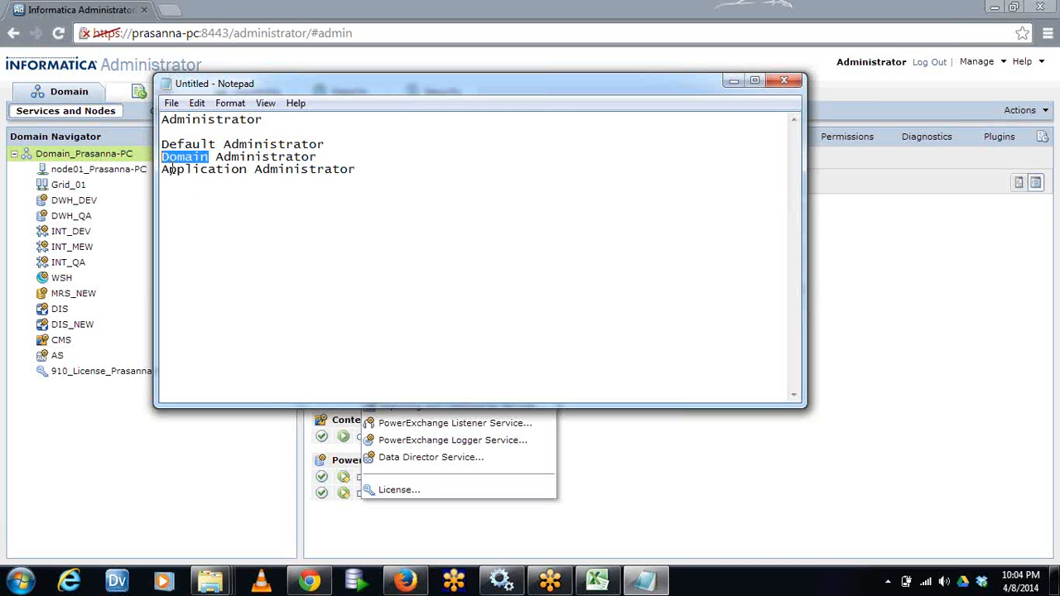
{"action": "left_click_drag", "start_coordinate": [247, 171], "coordinate": [158, 170]}
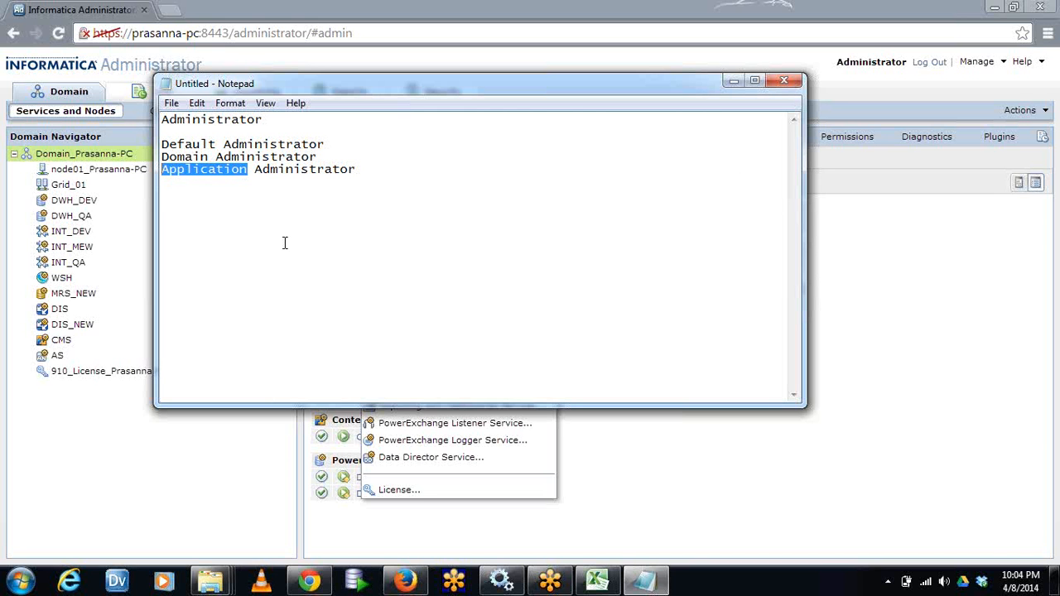
{"action": "left_click_drag", "start_coordinate": [285, 122], "coordinate": [137, 124]}
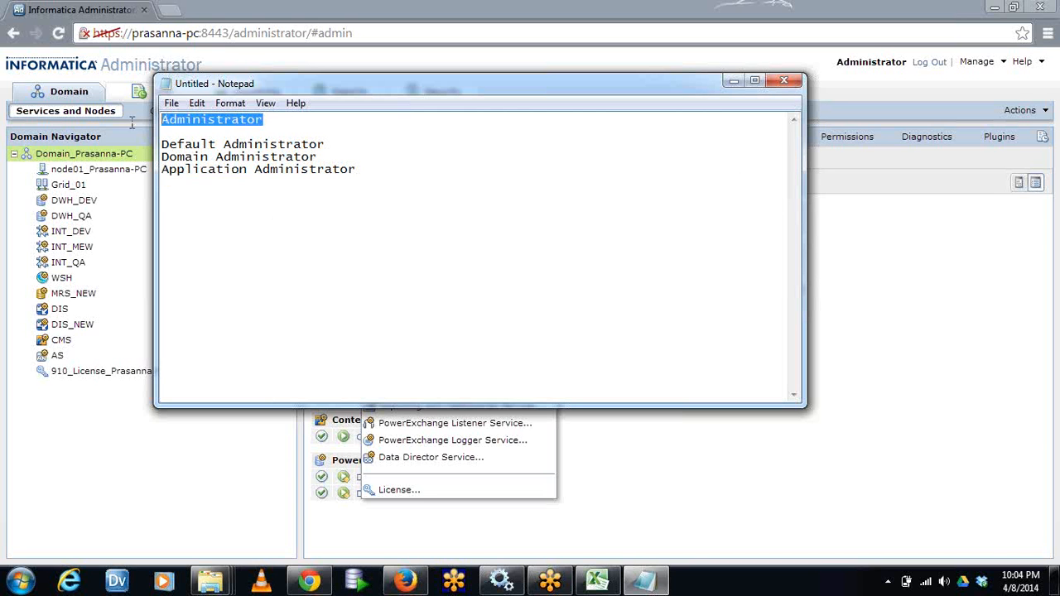
{"action": "left_click", "coordinate": [294, 249]}
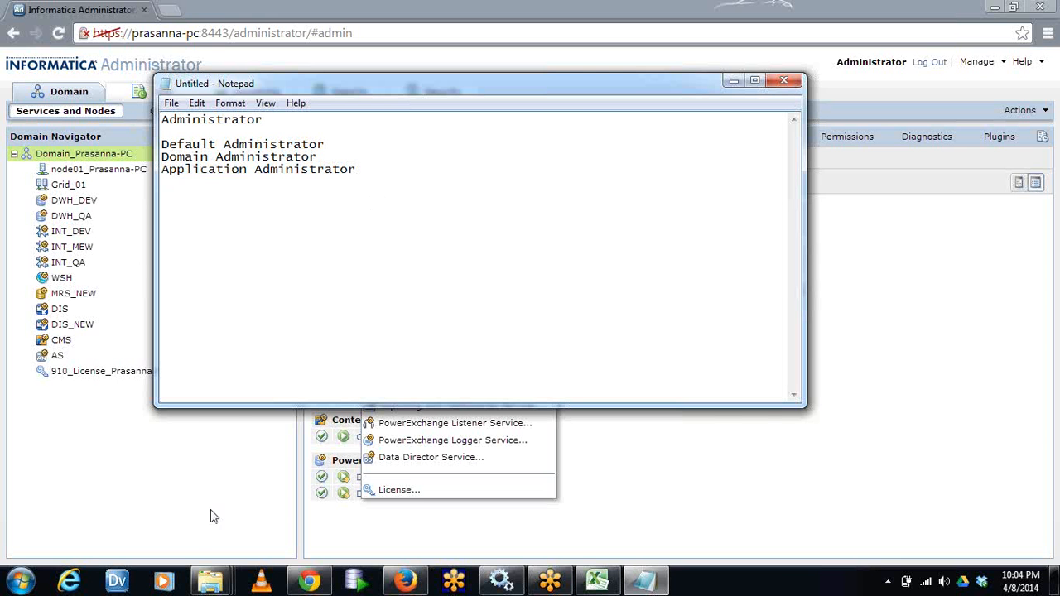
Return to Informatica Administrator's Security area and inspect the user-creation commands and the accounts in the Native security domain
{"action": "left_click", "coordinate": [179, 541]}
{"action": "left_click", "coordinate": [437, 93]}
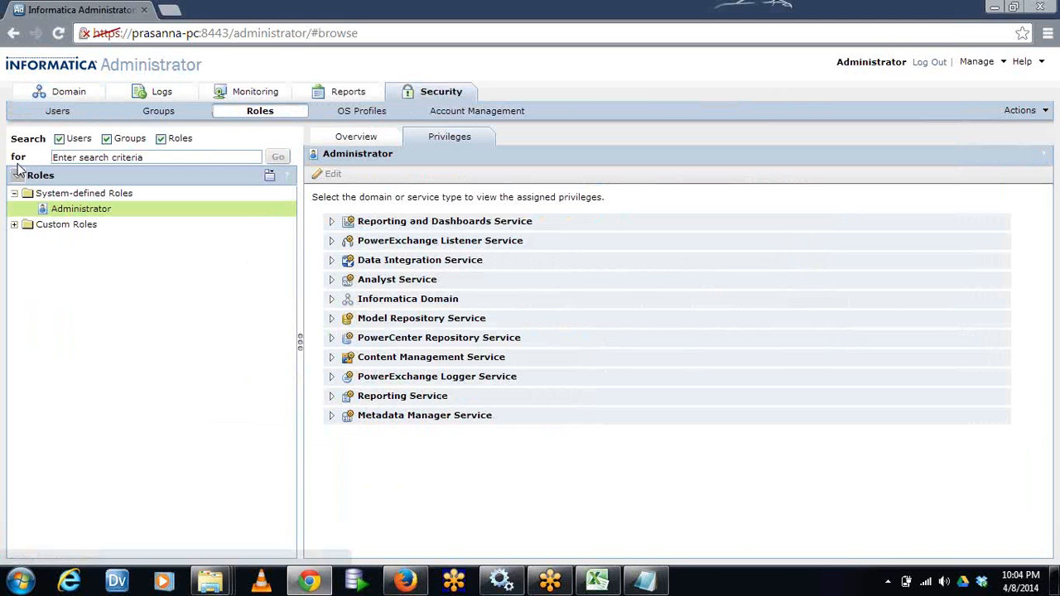
{"action": "left_click", "coordinate": [58, 112]}
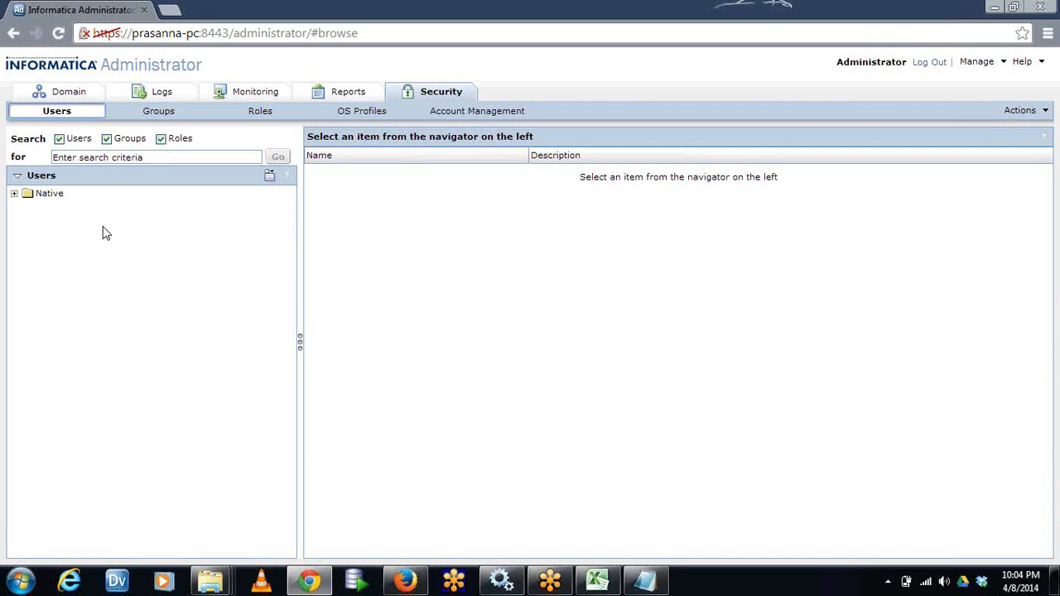
{"action": "left_click", "coordinate": [269, 175]}
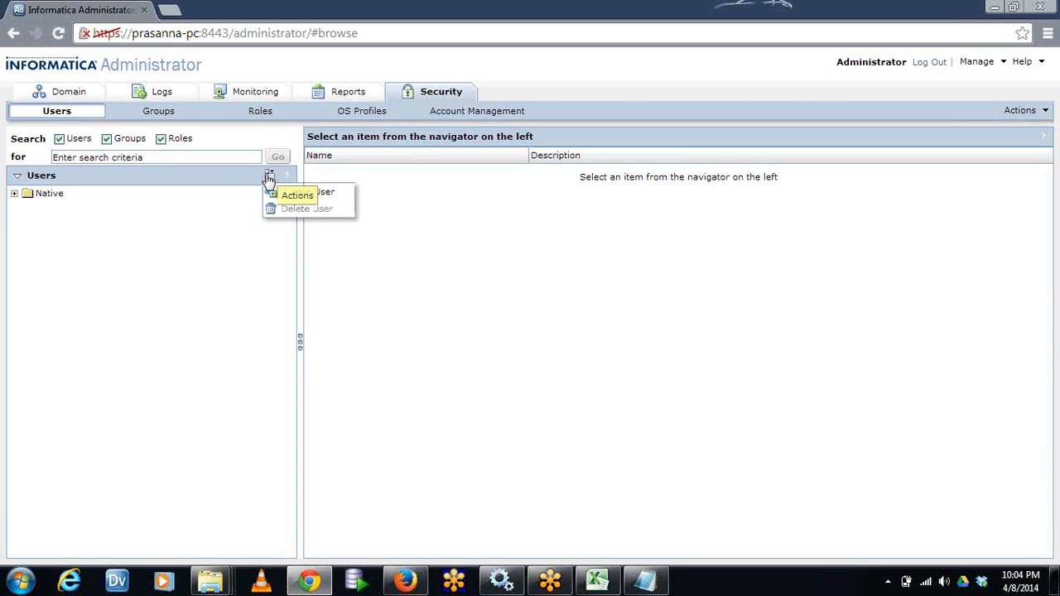
{"action": "right_click", "coordinate": [146, 257]}
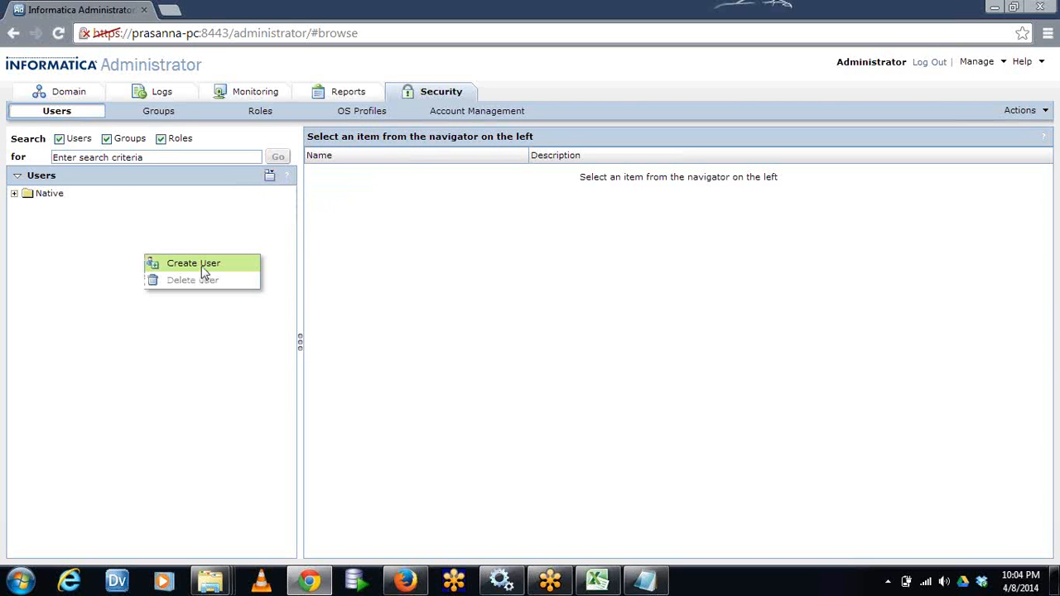
{"action": "left_click", "coordinate": [83, 367]}
{"action": "left_click", "coordinate": [1008, 112]}
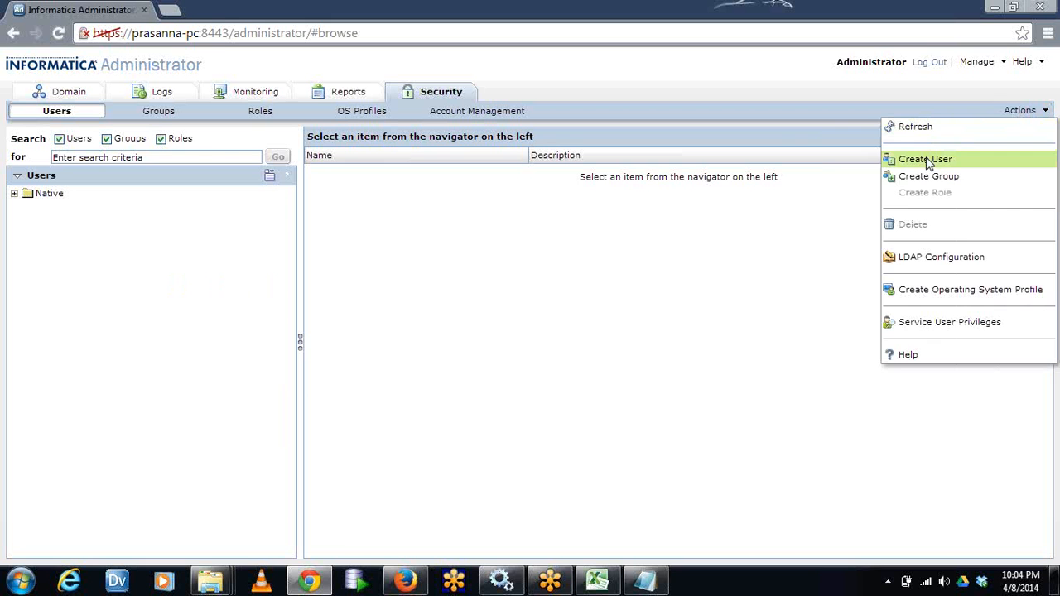
{"action": "left_click", "coordinate": [164, 329]}
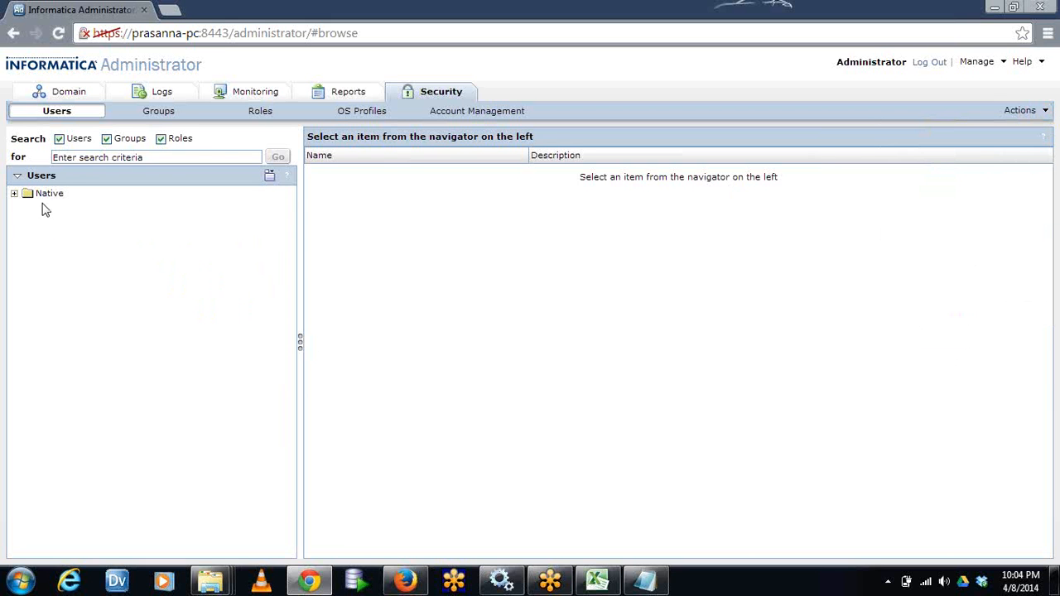
{"action": "left_click", "coordinate": [14, 197]}
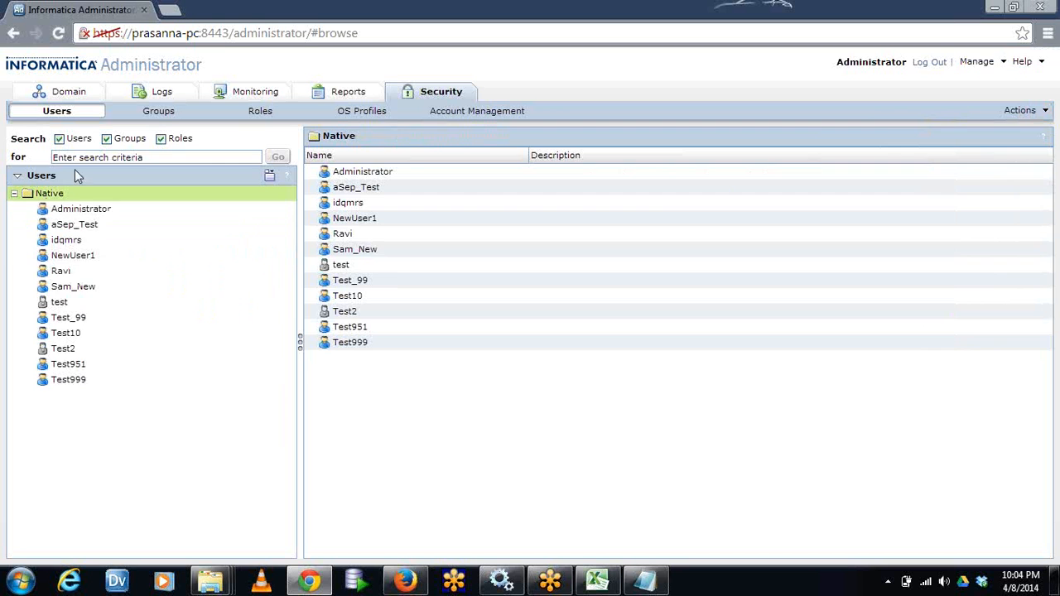
{"action": "left_click", "coordinate": [14, 196]}
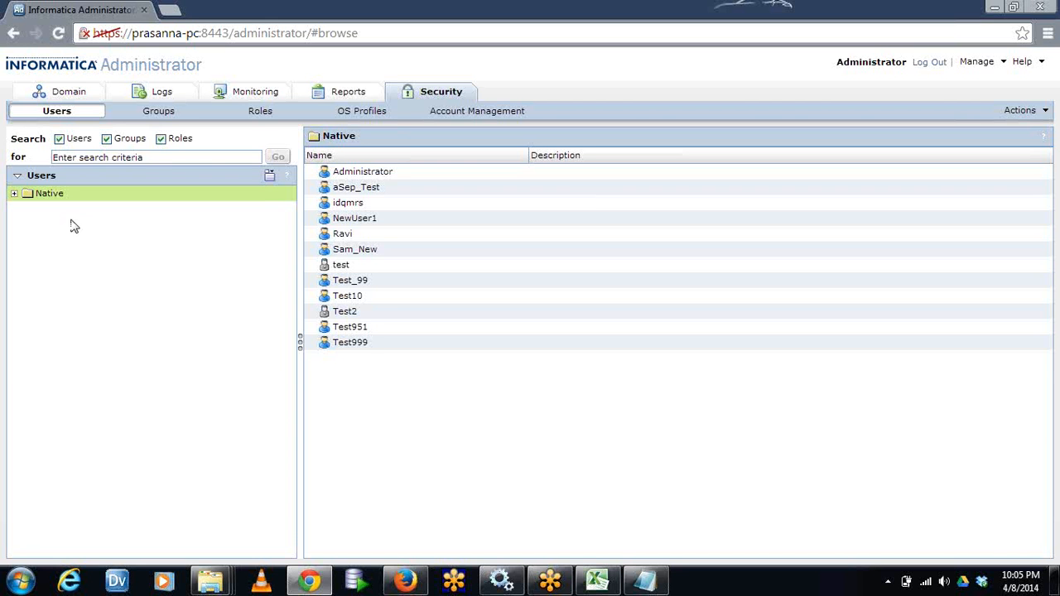
Begin creating a user in the Native security domain with the login name Random12234
{"action": "right_click", "coordinate": [124, 283]}
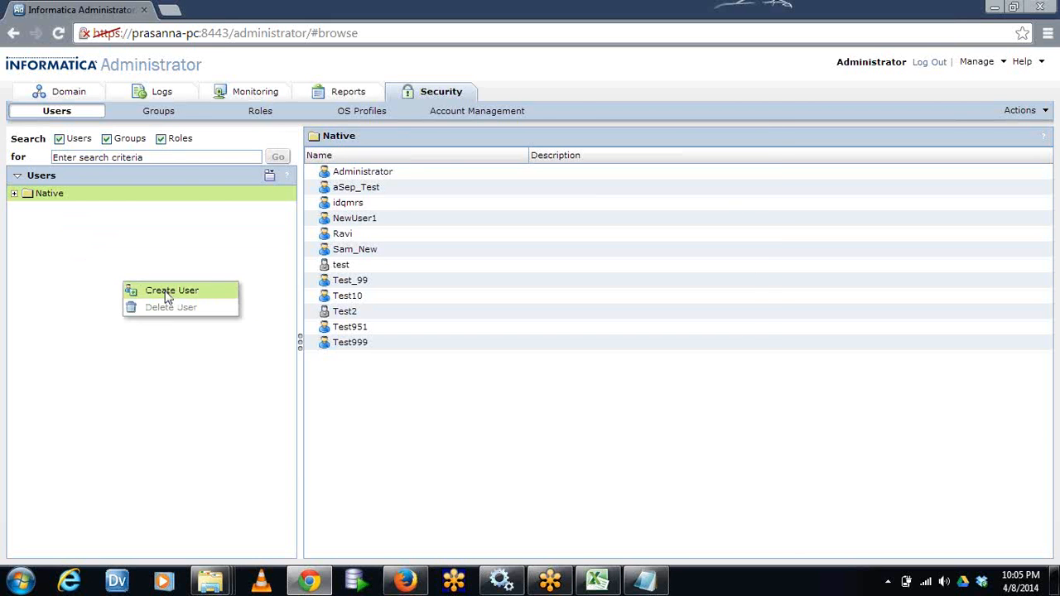
{"action": "left_click", "coordinate": [170, 292]}
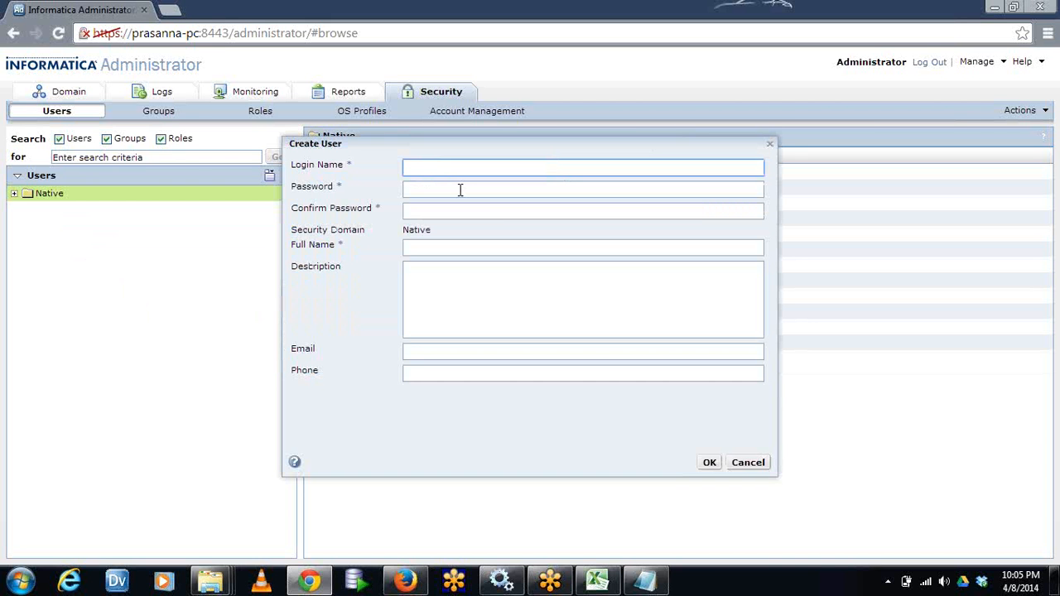
{"action": "type", "text": "Random12234"}
{"action": "left_click_drag", "start_coordinate": [499, 169], "coordinate": [358, 170]}
{"action": "key", "text": "ctrl+c"}
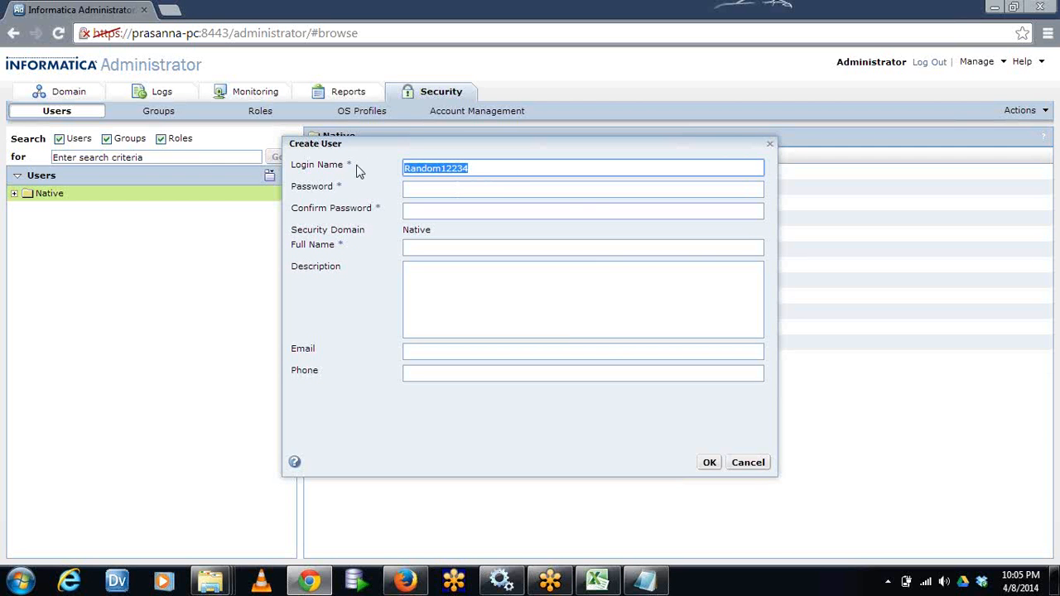
Enter and confirm the account password, fill in the user's full name, and create the account
{"action": "left_click", "coordinate": [422, 190]}
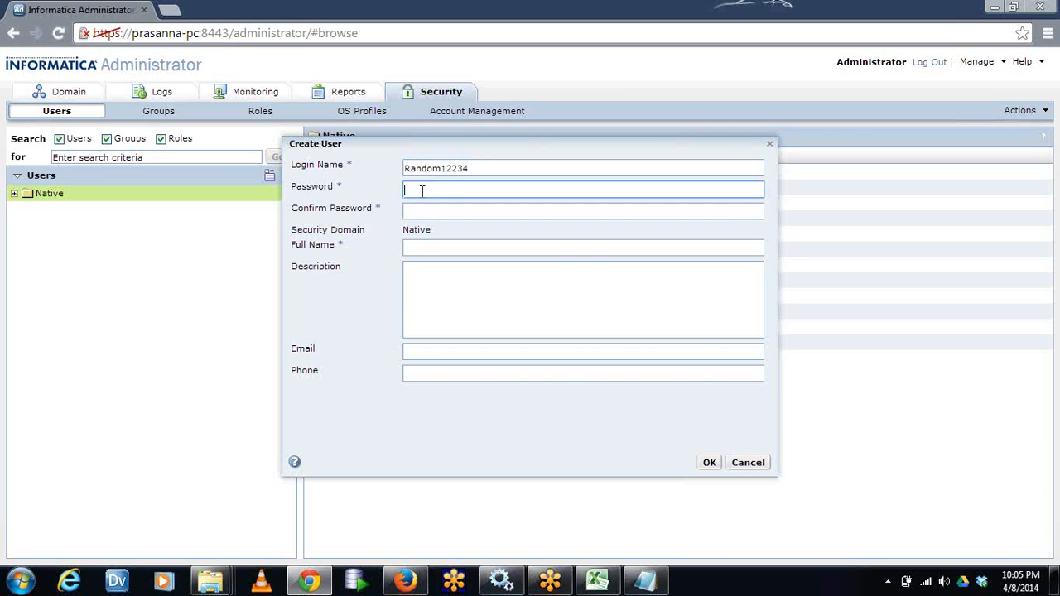
{"action": "key", "text": "ctrl+v"}
{"action": "left_click", "coordinate": [429, 214]}
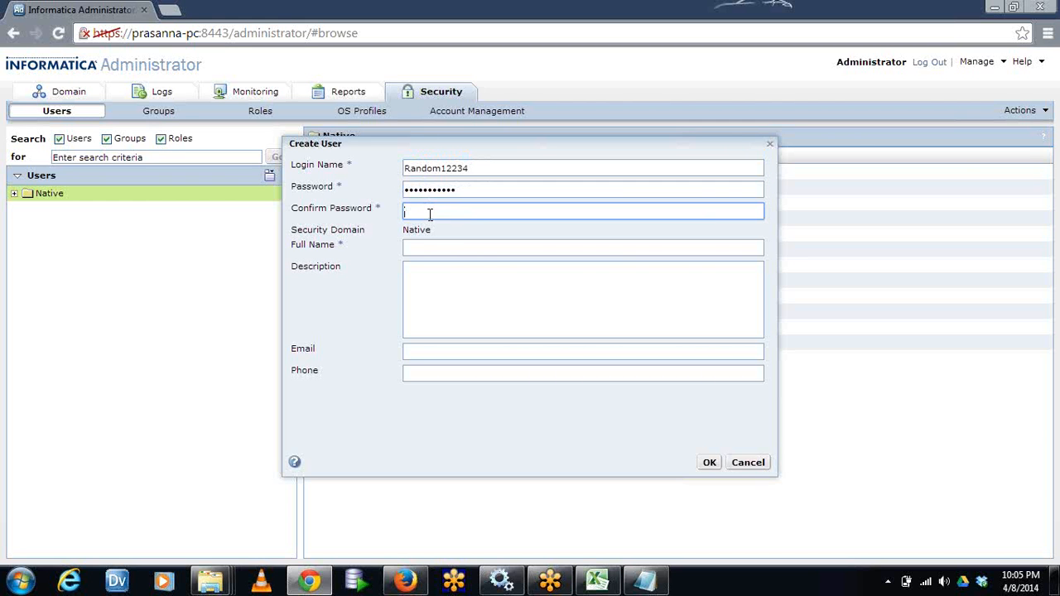
{"action": "key", "text": "ctrl+v"}
{"action": "left_click", "coordinate": [419, 246]}
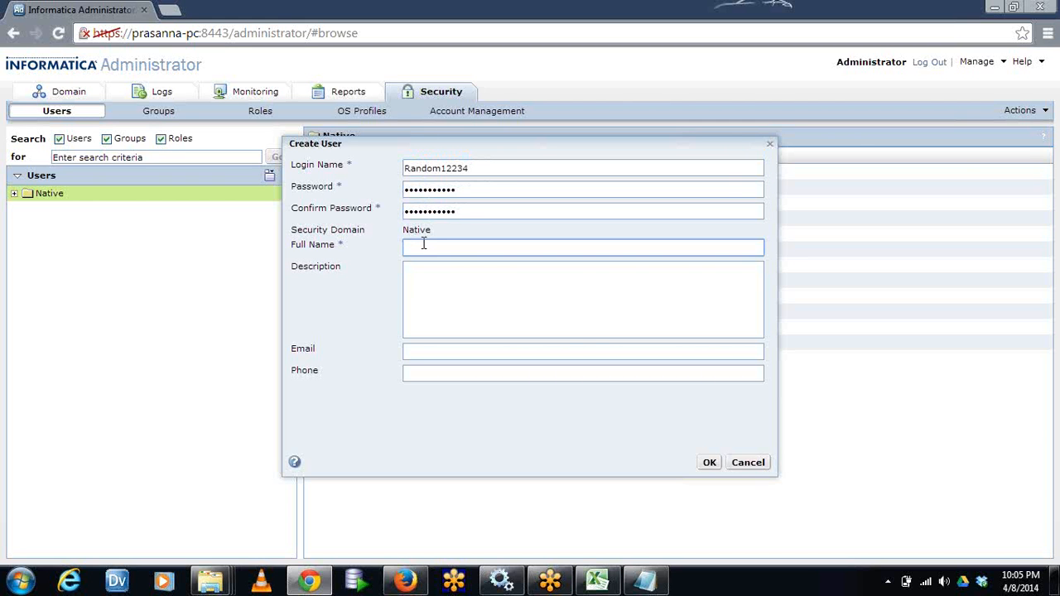
{"action": "key", "text": "ctrl+v"}
{"action": "left_click", "coordinate": [712, 463]}
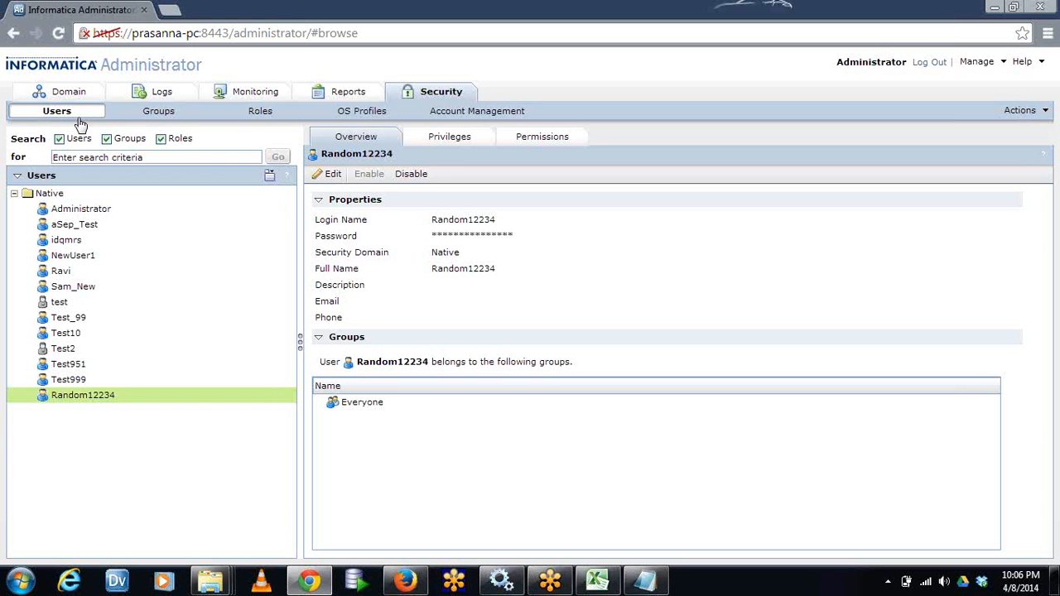
Examine the Native security domain's user list and available commands, and the overview of the account "test"
{"action": "left_click", "coordinate": [51, 196]}
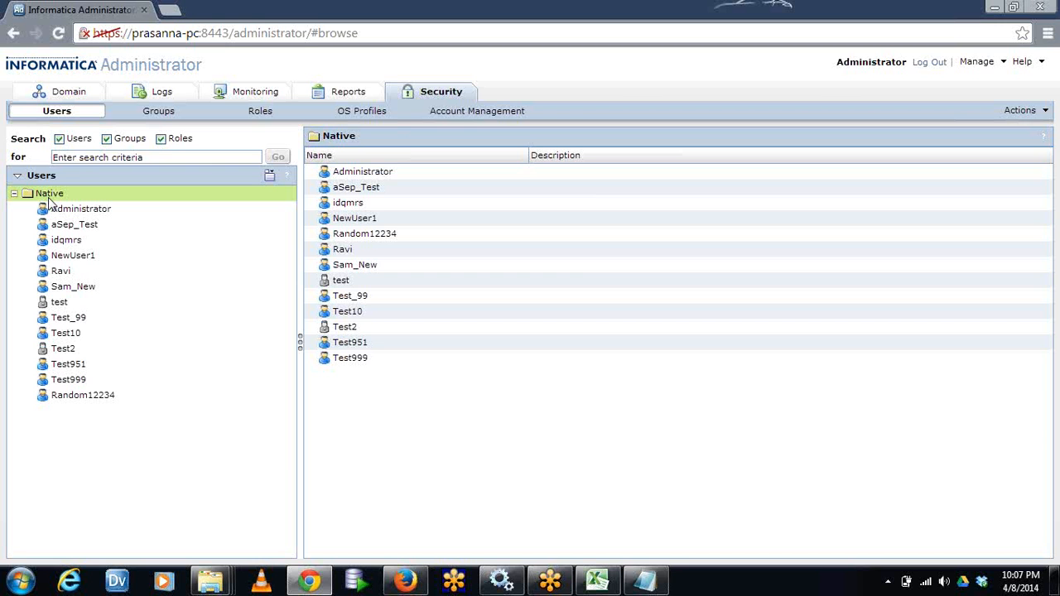
{"action": "right_click", "coordinate": [49, 199]}
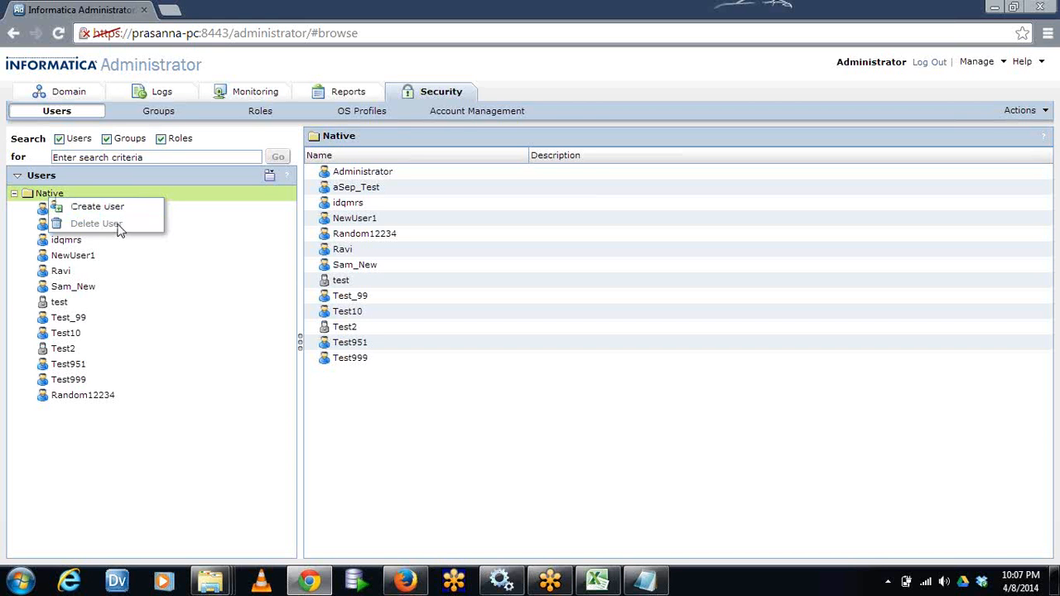
{"action": "left_click", "coordinate": [212, 305]}
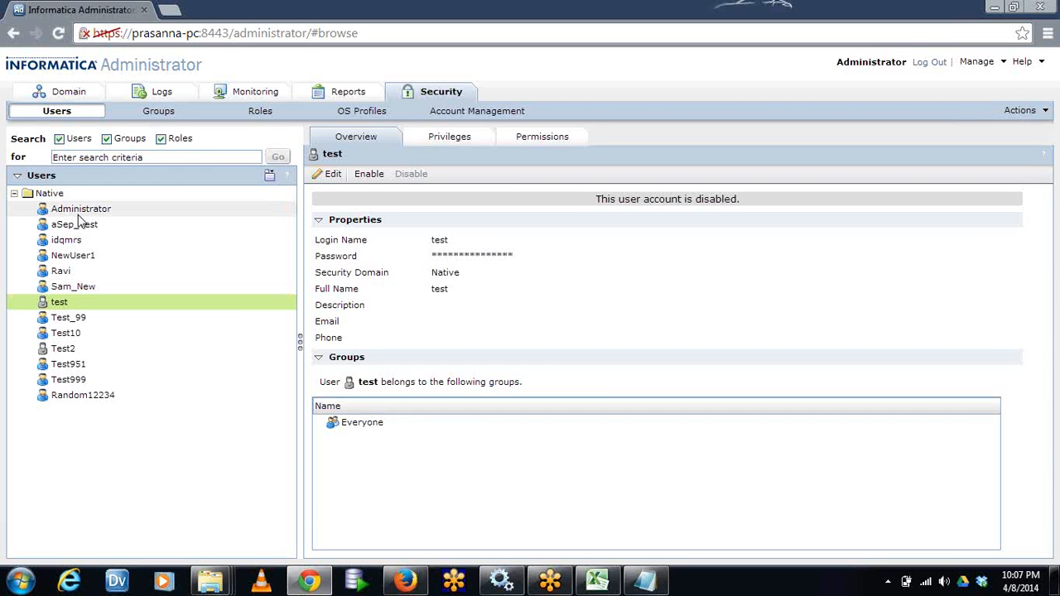
{"action": "left_click", "coordinate": [14, 193]}
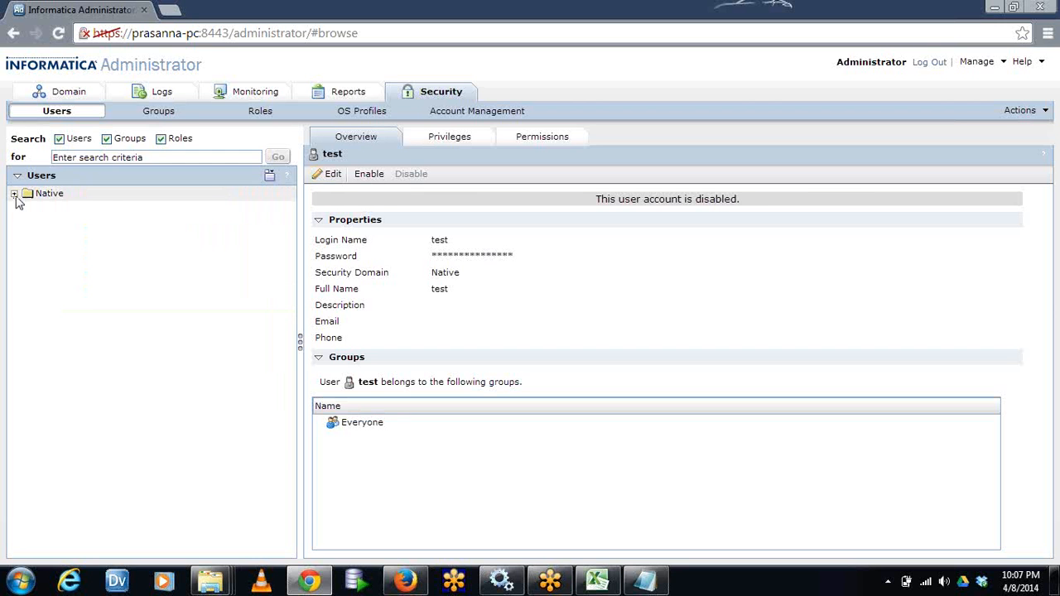
{"action": "left_click", "coordinate": [14, 193]}
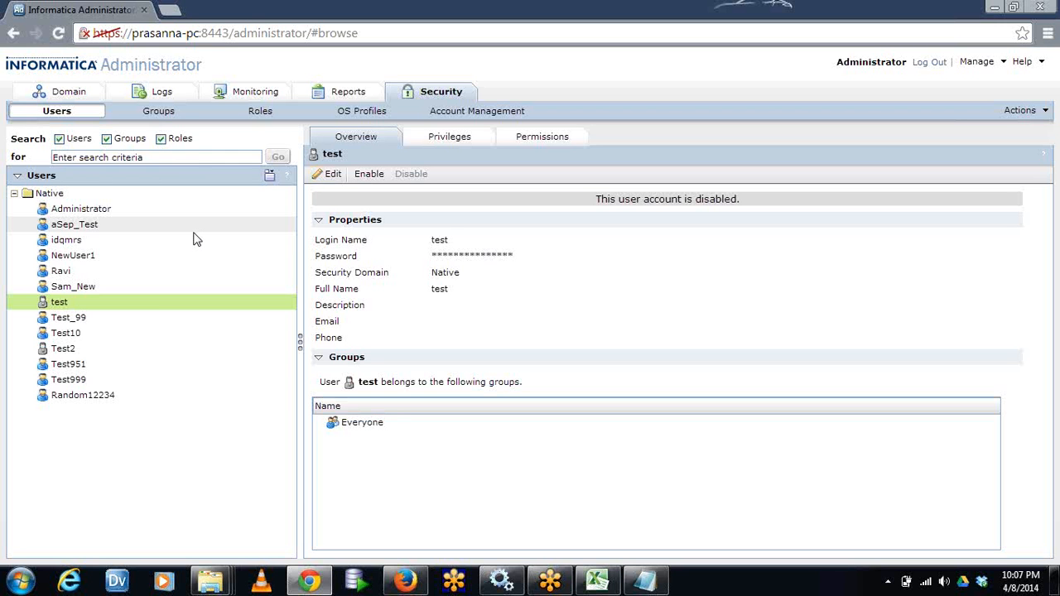
Switch to the Notepad note and add the same sample user's first name on two lines below the administrator types
{"action": "left_click", "coordinate": [644, 579]}
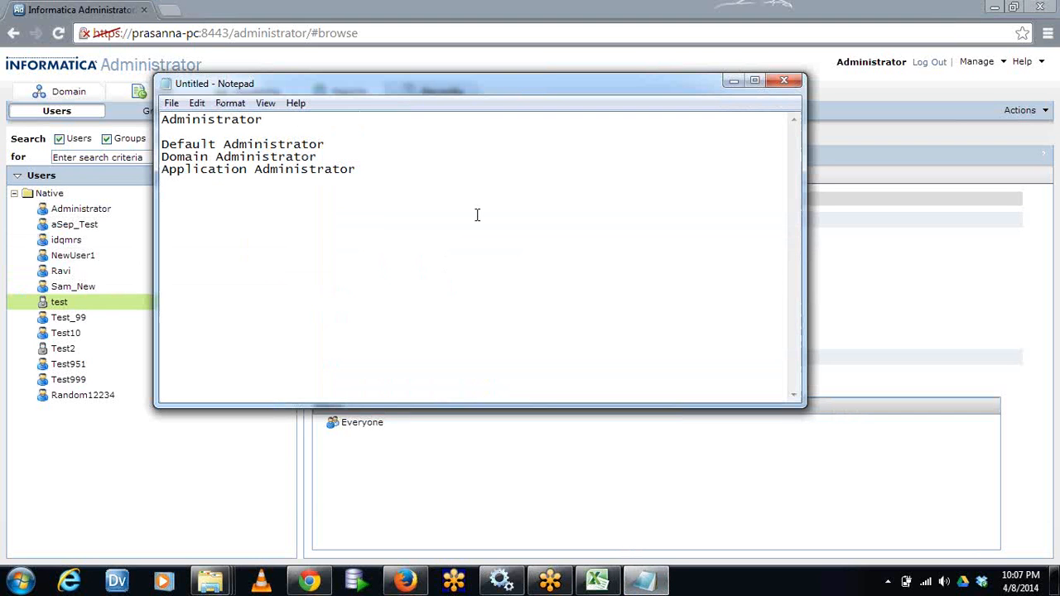
{"action": "type", "text": "ravi ravi"}
{"action": "left_click_drag", "start_coordinate": [213, 195], "coordinate": [162, 194]}
{"action": "left_click", "coordinate": [224, 204]}
{"action": "left_click", "coordinate": [210, 192]}
Insert the heading "Network:" above the two sample user names, with blank lines around it
{"action": "left_click", "coordinate": [229, 186]}
{"action": "key", "text": "Return"}
{"action": "key", "text": "Return"}
{"action": "type", "text": "NetWor"}
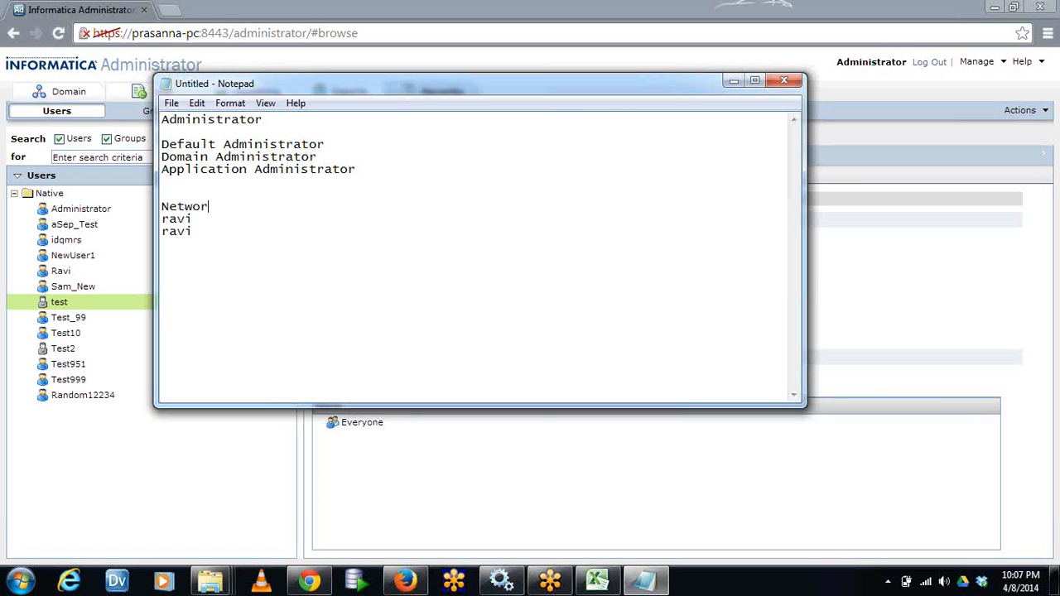
{"action": "type", "text": "k:"}
{"action": "key", "text": "Return"}
Return to Informatica Administrator and open LDAP Configuration to inspect the LDAP server's connectivity fields, starting with Server Name
{"action": "left_click", "coordinate": [172, 11]}
{"action": "left_click", "coordinate": [122, 12]}
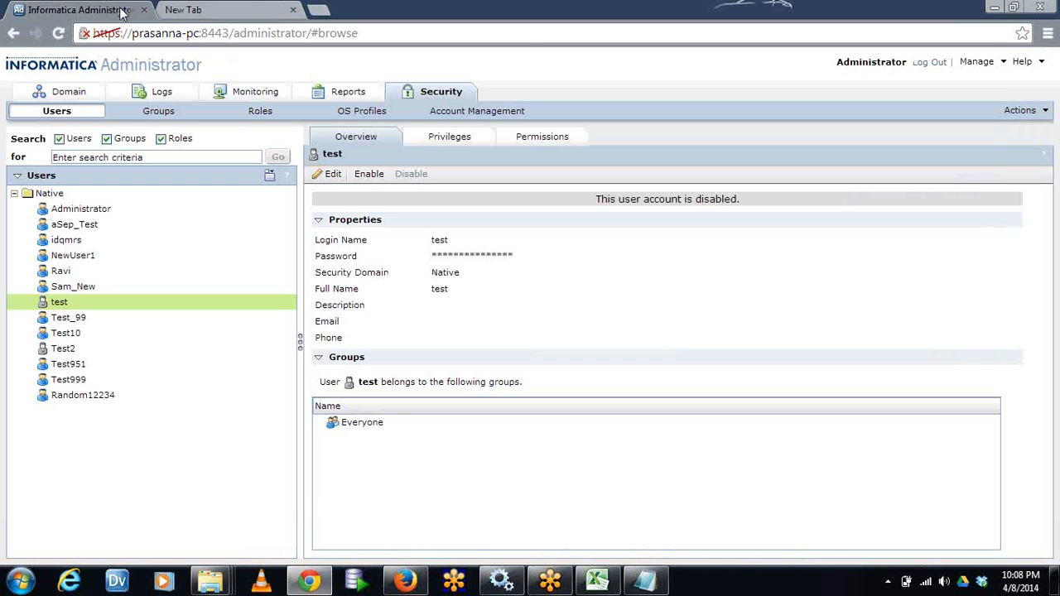
{"action": "left_click", "coordinate": [1025, 110]}
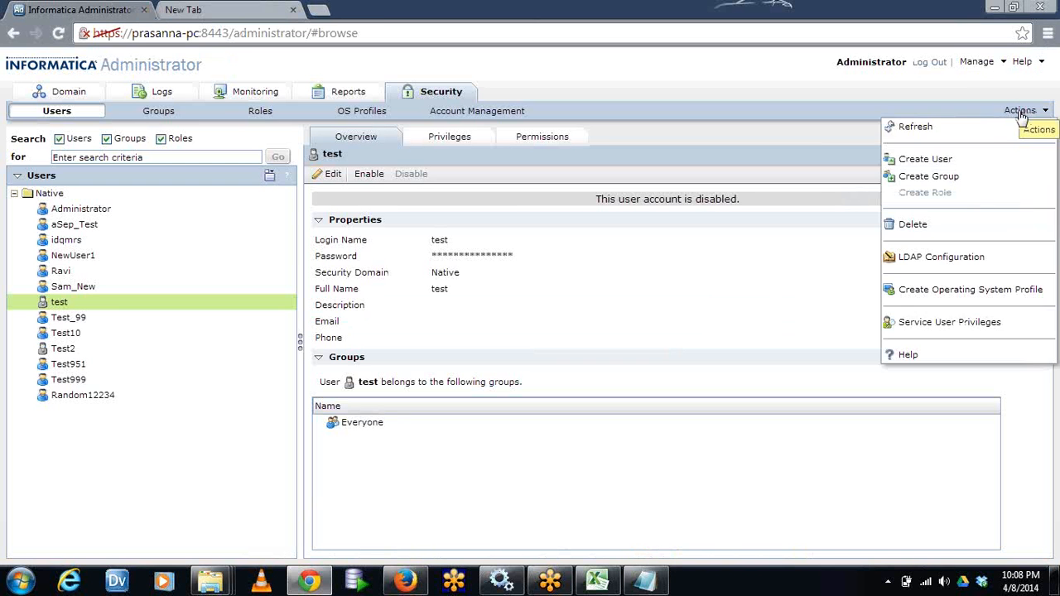
{"action": "left_click", "coordinate": [949, 260]}
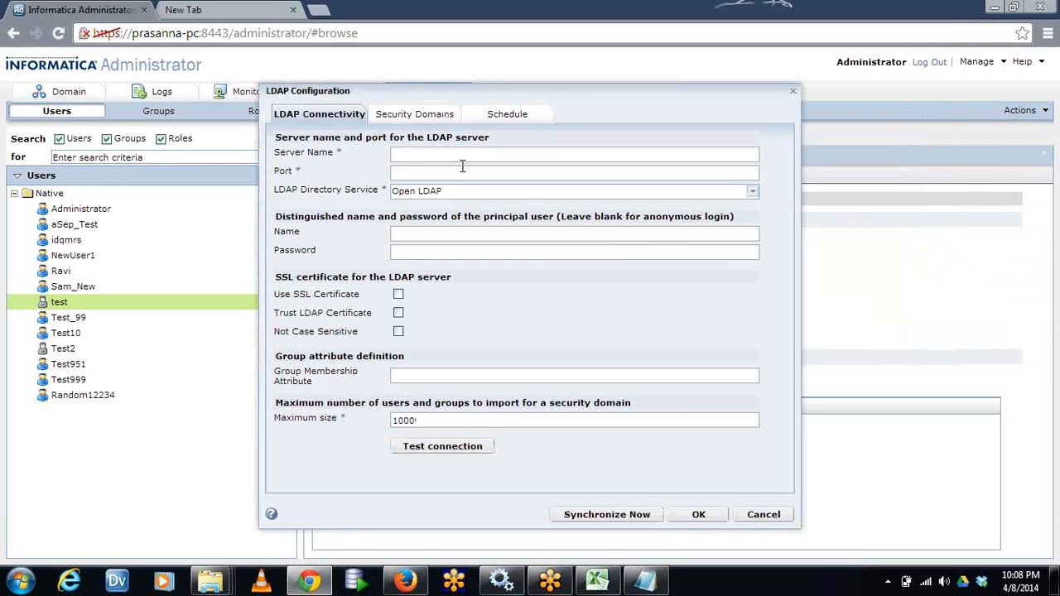
{"action": "left_click", "coordinate": [444, 154]}
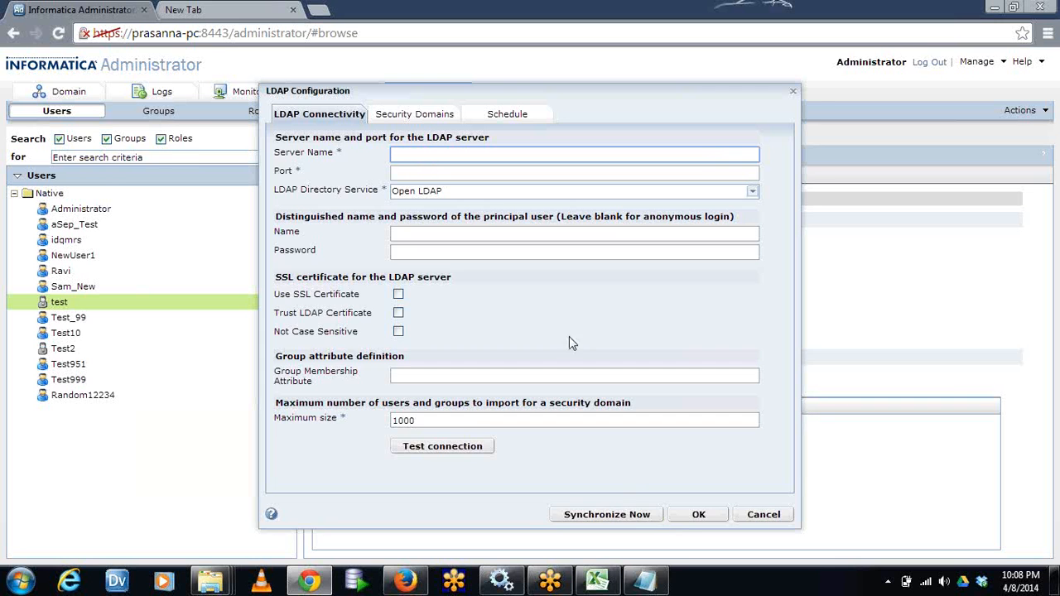
Review the two sample names under the Network heading in Notepad, and return to the LDAP server's name and port fields
{"action": "left_click", "coordinate": [646, 580]}
{"action": "left_click_drag", "start_coordinate": [191, 243], "coordinate": [161, 226]}
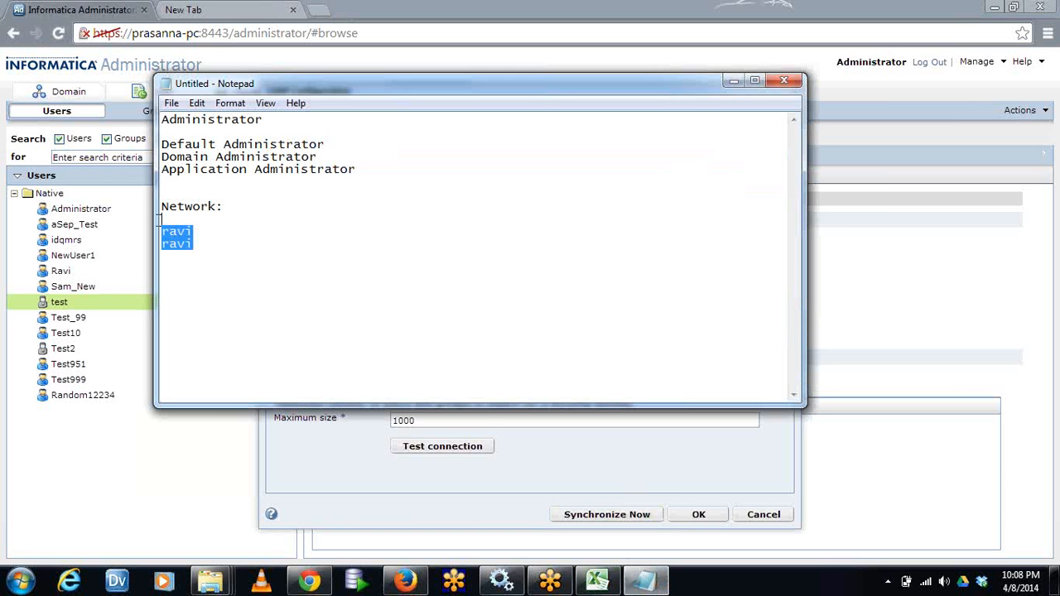
{"action": "left_click", "coordinate": [237, 238]}
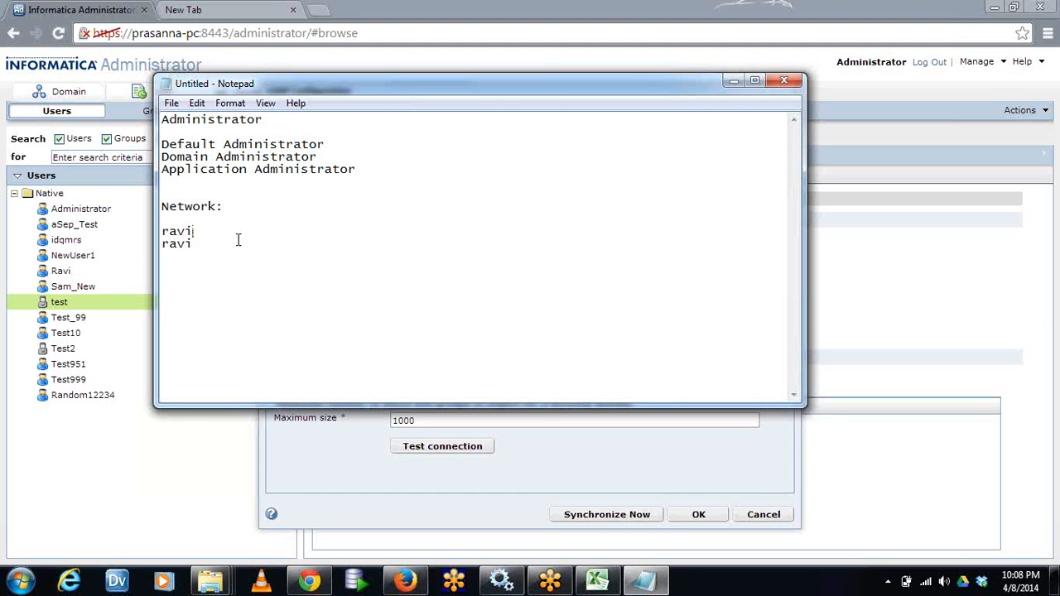
{"action": "left_click", "coordinate": [735, 81]}
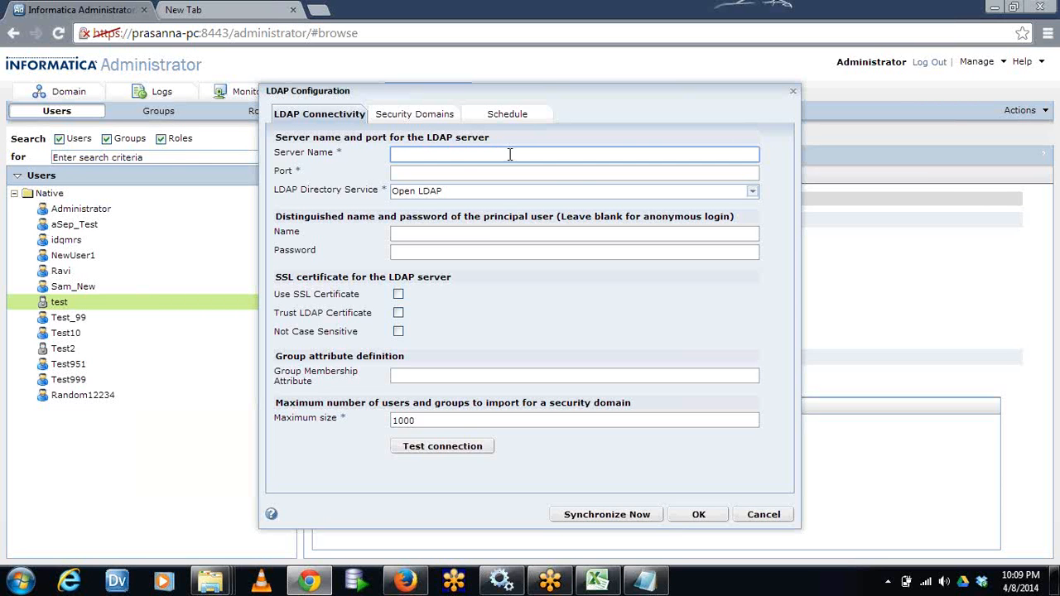
{"action": "left_click", "coordinate": [439, 171]}
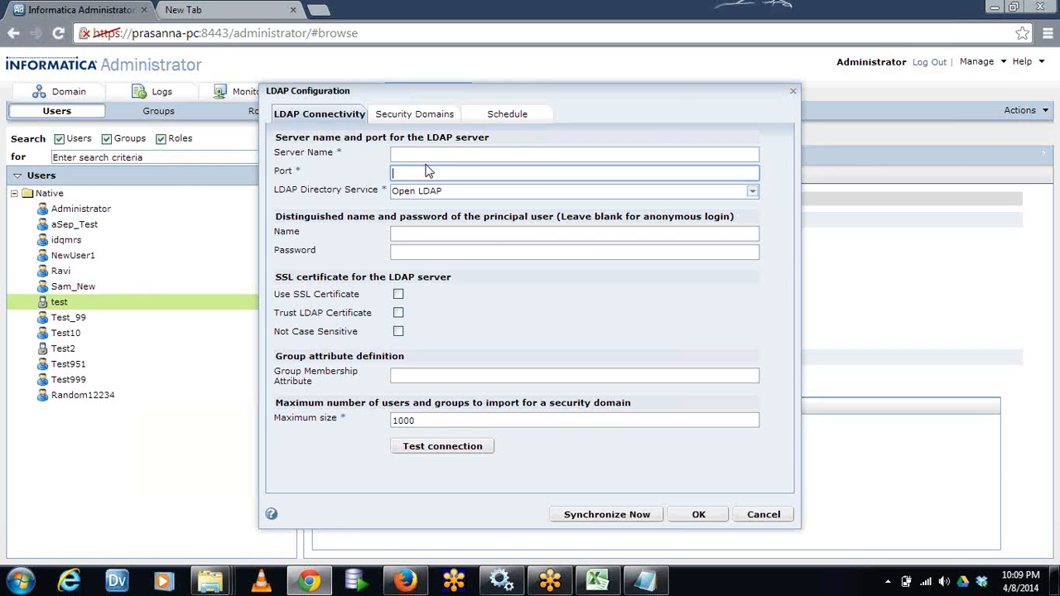
Examine the LDAP Directory Service options and the note on the principal user's distinguished name and password
{"action": "left_click", "coordinate": [753, 193]}
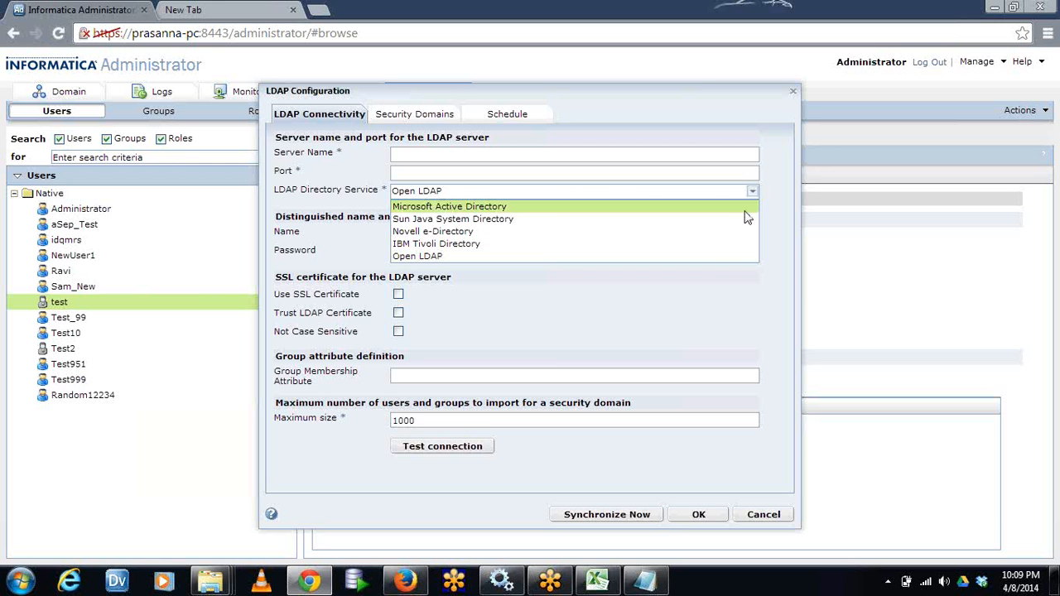
{"action": "left_click", "coordinate": [348, 237]}
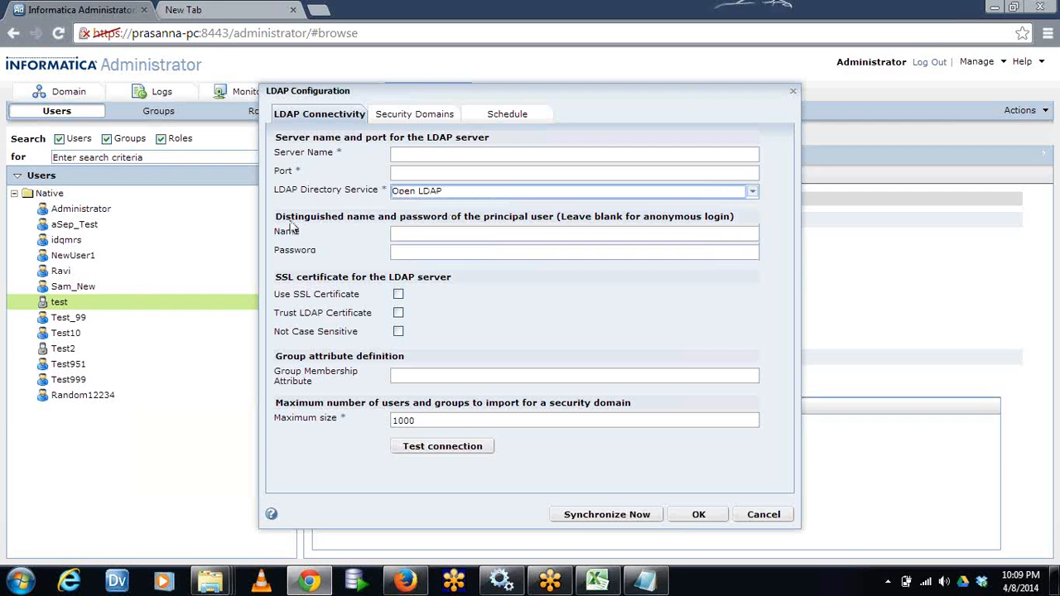
{"action": "left_click_drag", "start_coordinate": [293, 220], "coordinate": [703, 227]}
{"action": "left_click", "coordinate": [409, 221]}
{"action": "left_click", "coordinate": [558, 221]}
{"action": "left_click", "coordinate": [700, 223]}
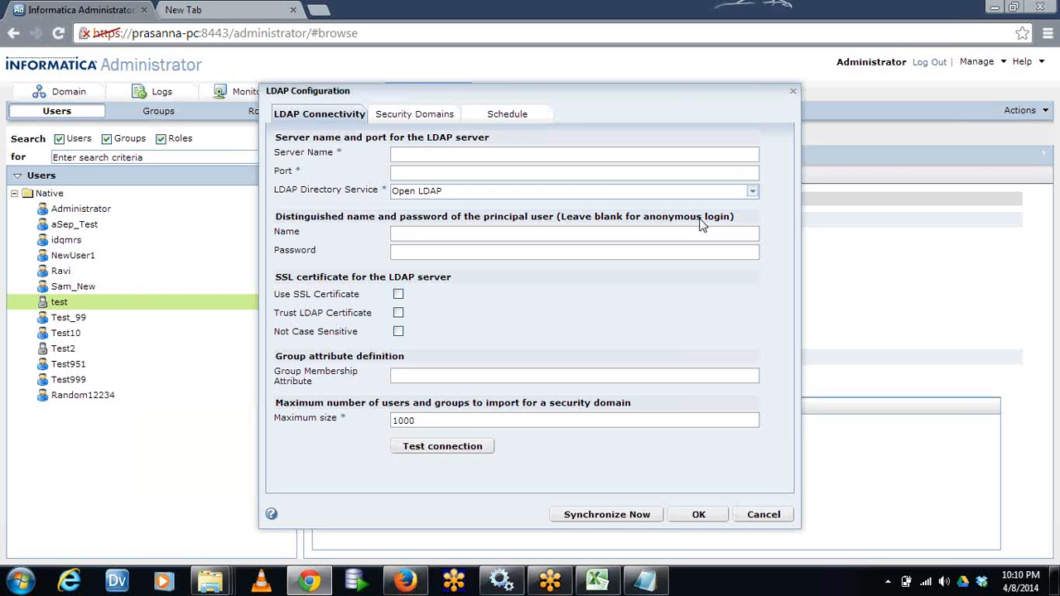
Enter "IBM" as the principal user's name and highlight the note about leaving the credentials blank for anonymous login
{"action": "left_click", "coordinate": [445, 232]}
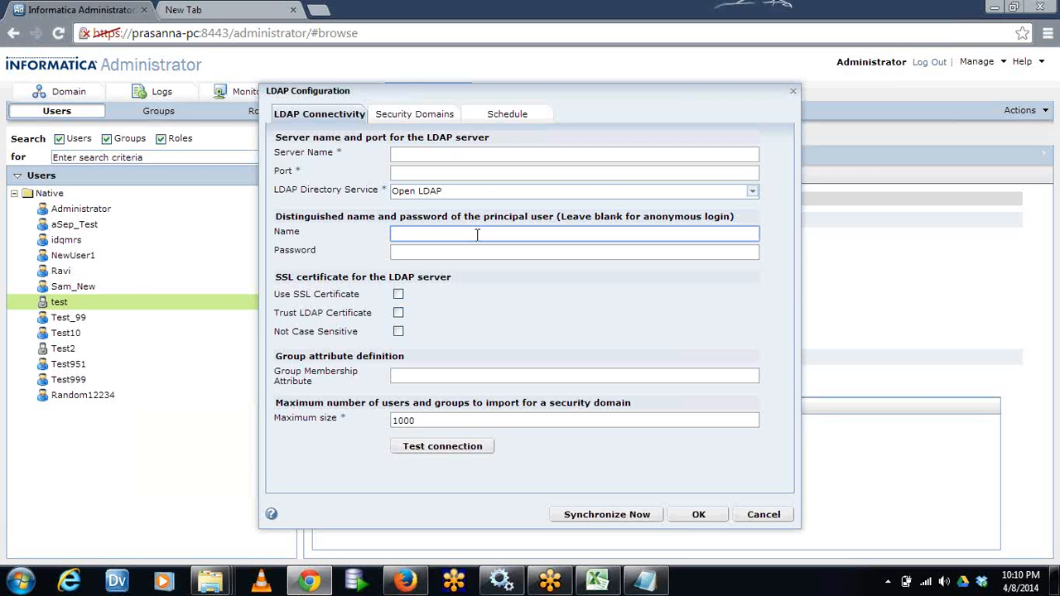
{"action": "type", "text": "IBM"}
{"action": "left_click", "coordinate": [462, 153]}
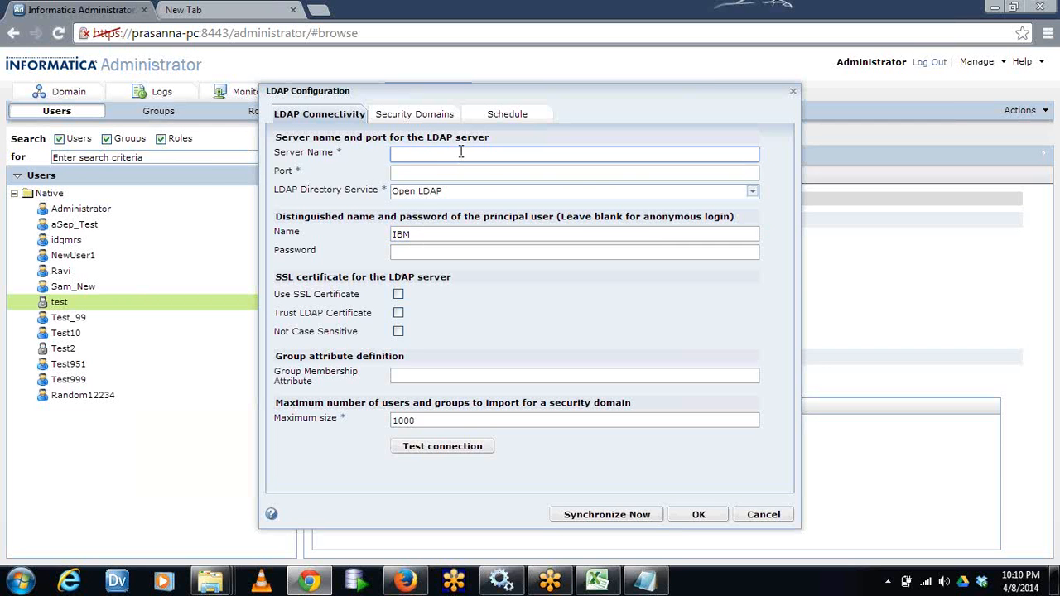
{"action": "left_click_drag", "start_coordinate": [570, 220], "coordinate": [726, 225]}
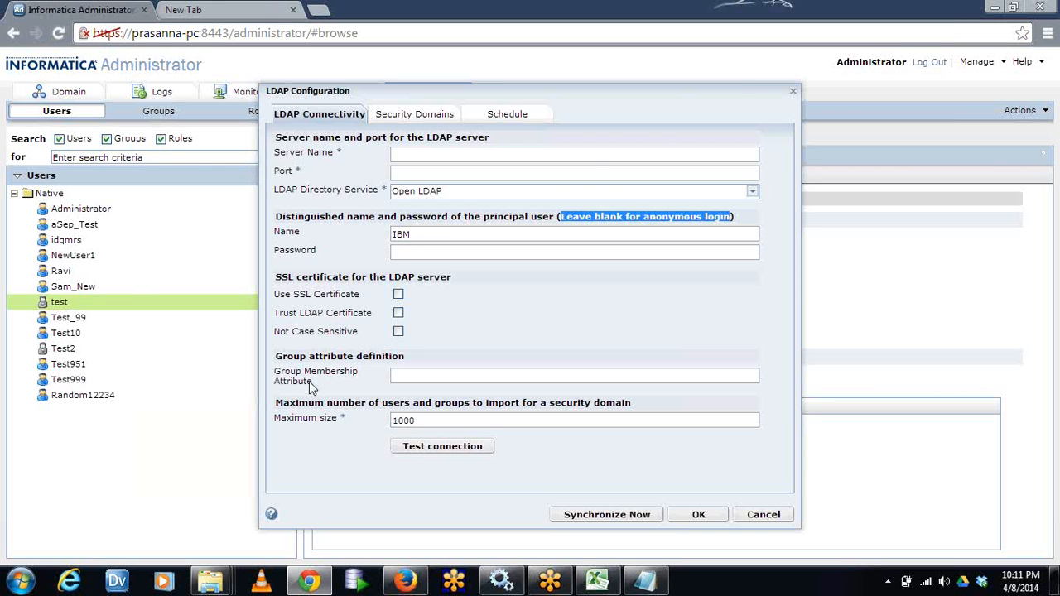
Add a new LDAP security domain named "IBM"
{"action": "left_click", "coordinate": [414, 119]}
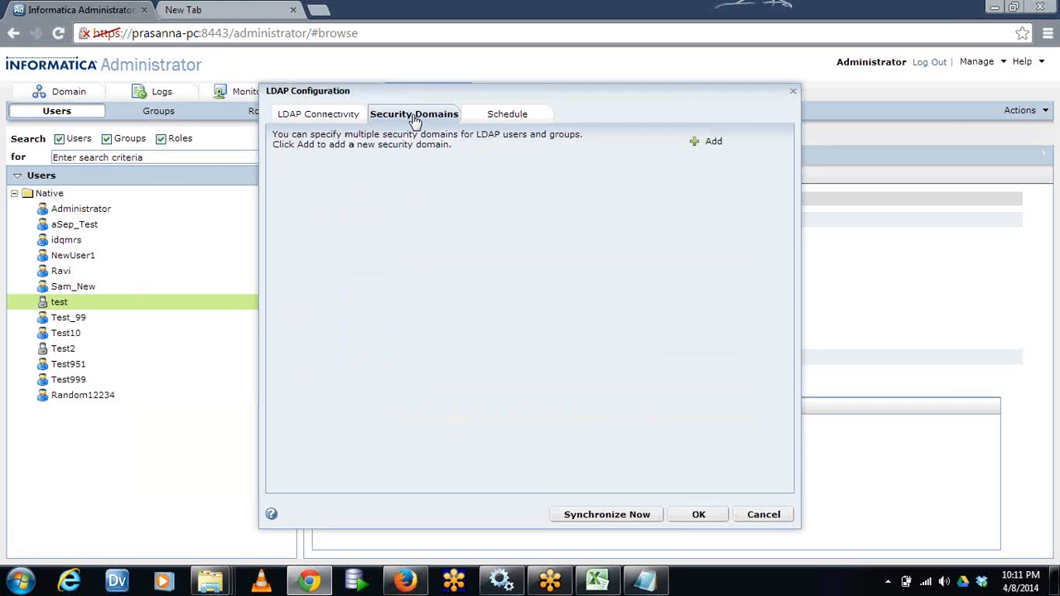
{"action": "left_click", "coordinate": [704, 145]}
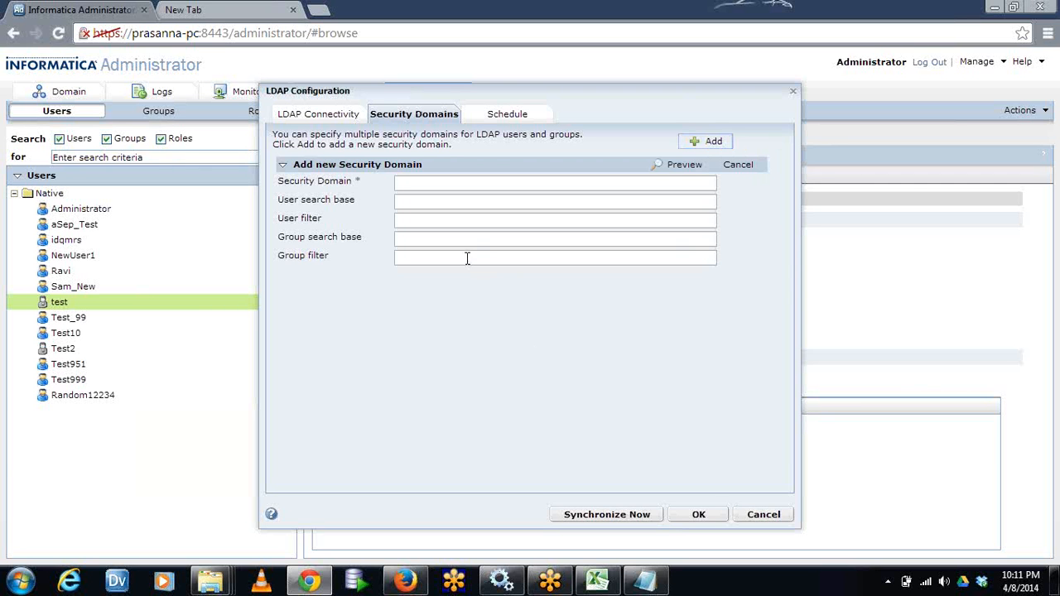
{"action": "left_click", "coordinate": [441, 184]}
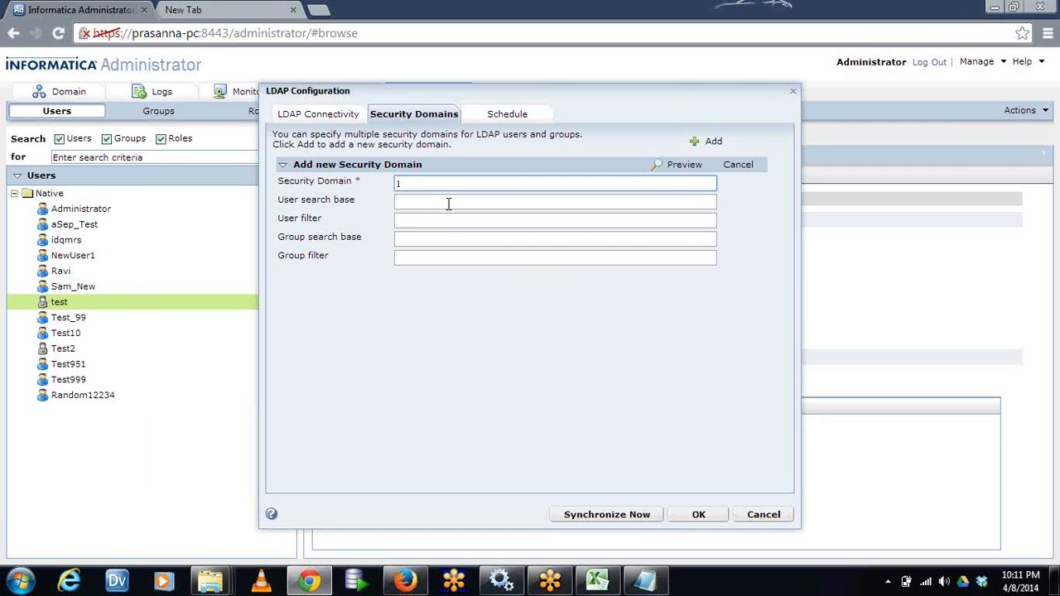
{"action": "type", "text": "IBM"}
Go through the new security domain's user search base, user filter, group search base and group filter fields
{"action": "left_click", "coordinate": [421, 209]}
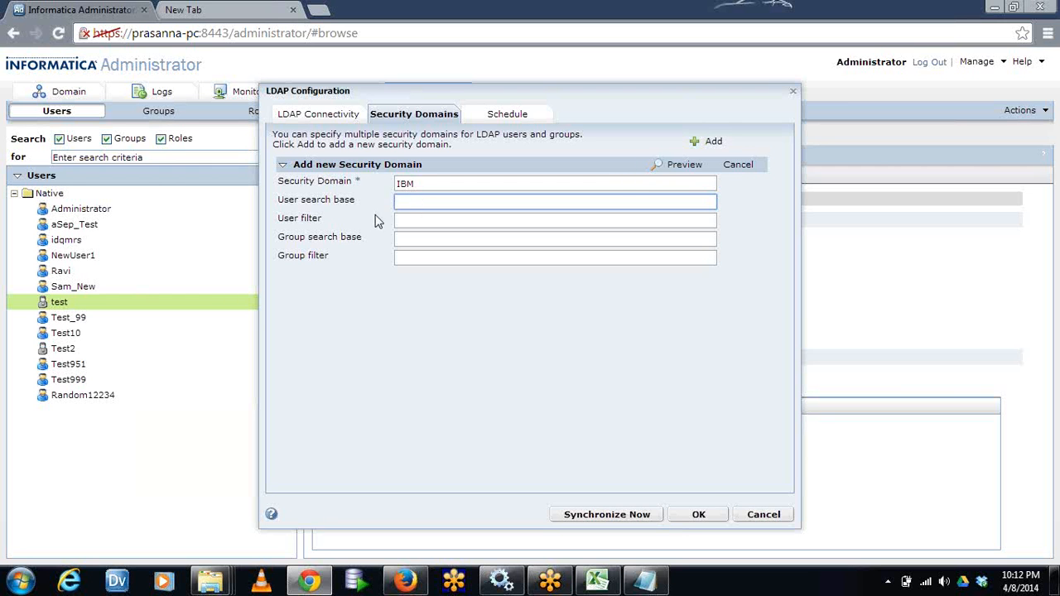
{"action": "left_click", "coordinate": [403, 220]}
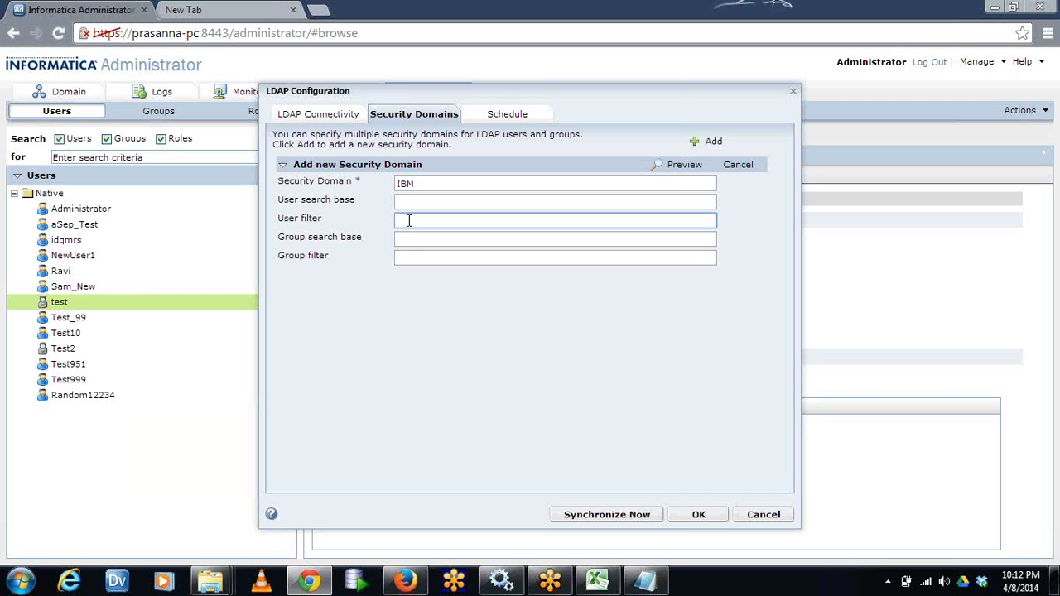
{"action": "left_click", "coordinate": [412, 238]}
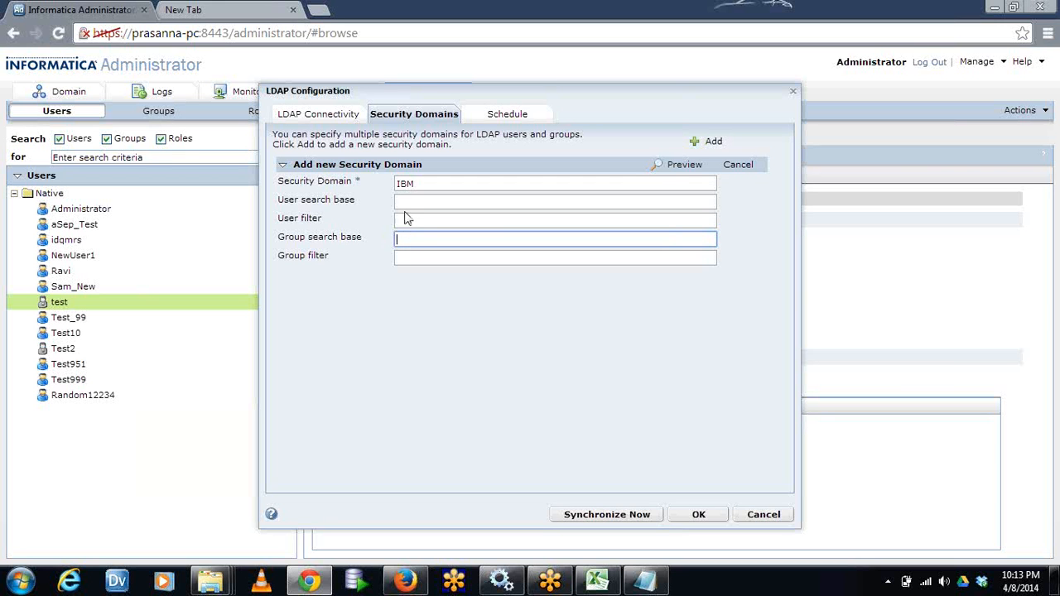
{"action": "left_click", "coordinate": [408, 204]}
{"action": "left_click", "coordinate": [411, 218]}
{"action": "left_click", "coordinate": [413, 202]}
{"action": "left_click", "coordinate": [416, 220]}
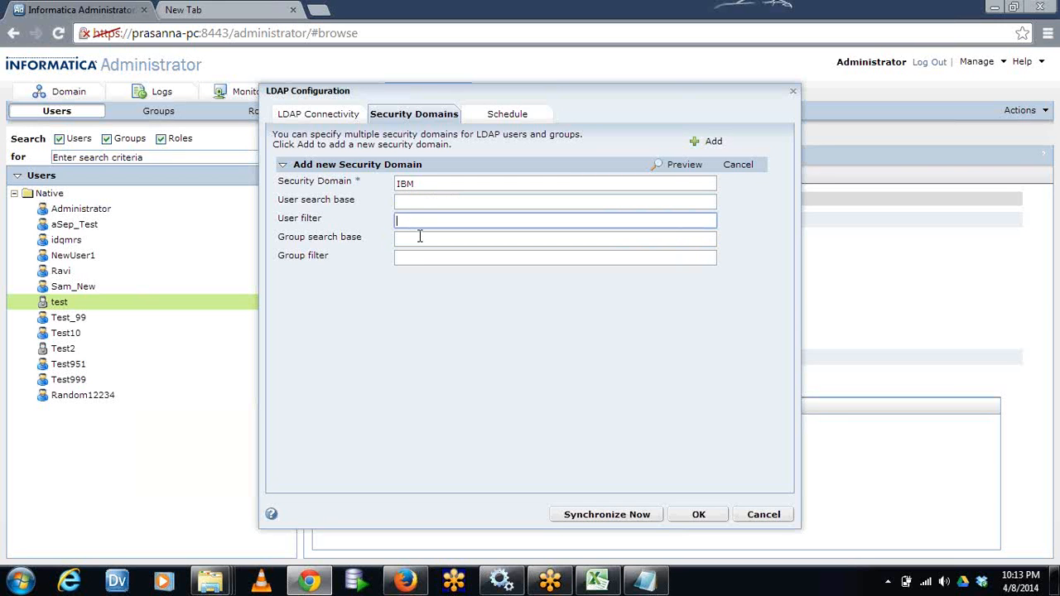
{"action": "left_click", "coordinate": [421, 238]}
{"action": "left_click", "coordinate": [424, 257]}
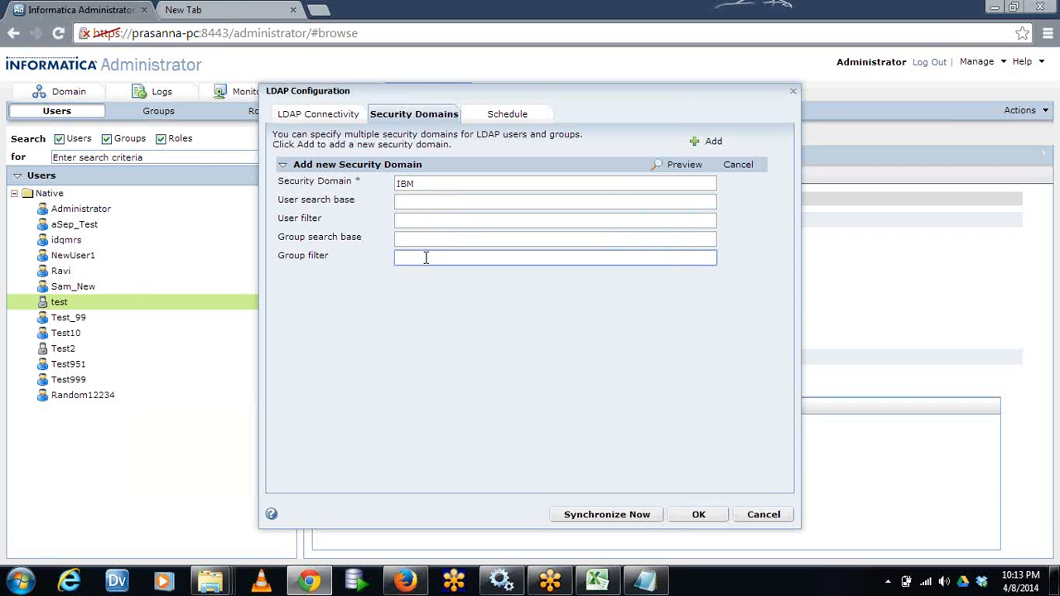
Add a synchronization time of 0:00 to the LDAP server schedule
{"action": "left_click", "coordinate": [499, 115]}
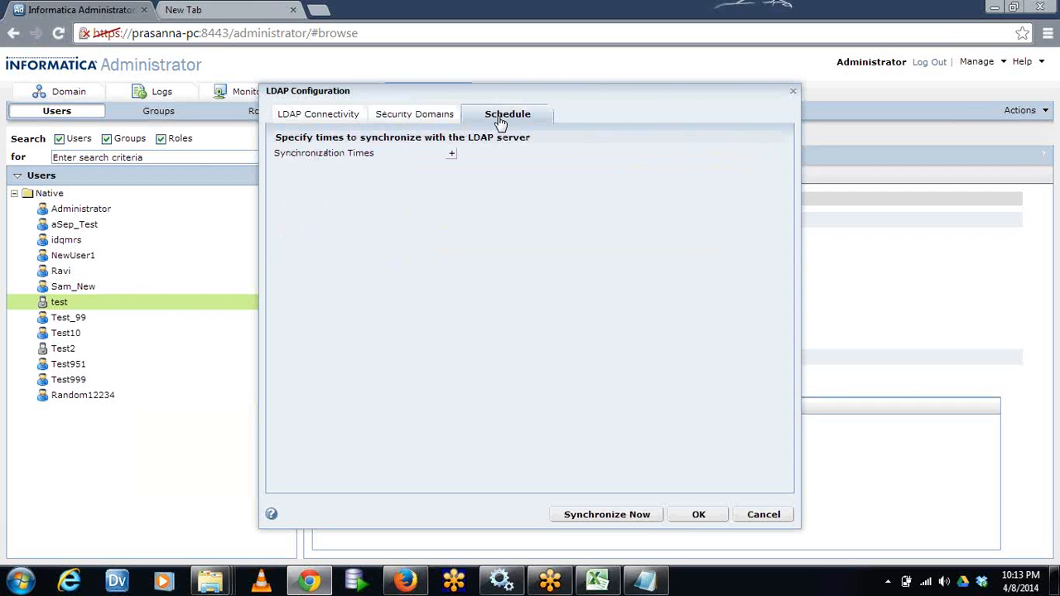
{"action": "left_click", "coordinate": [451, 155]}
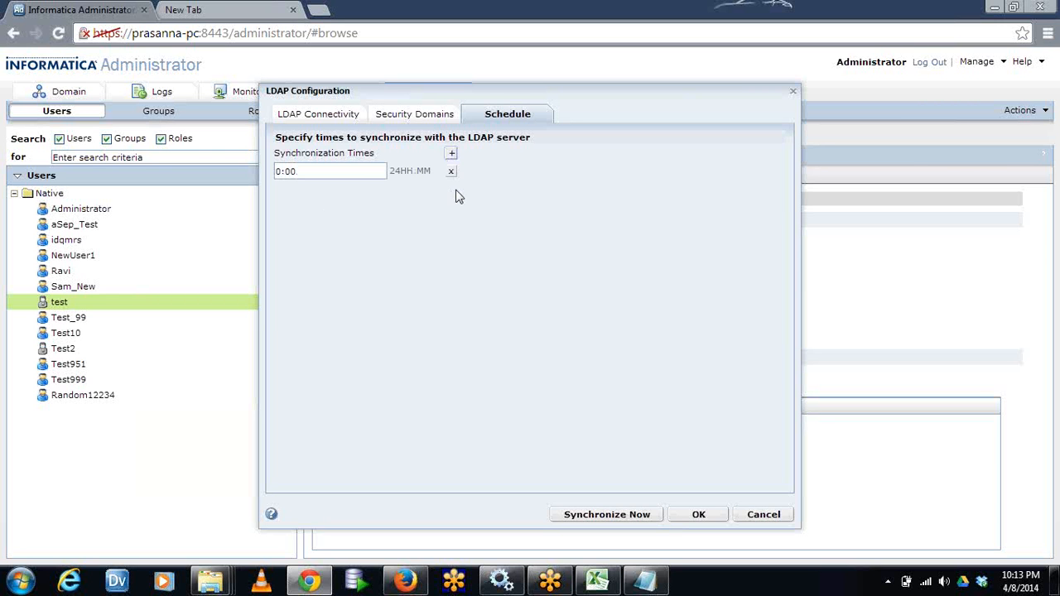
{"action": "left_click", "coordinate": [351, 172]}
{"action": "left_click", "coordinate": [609, 513]}
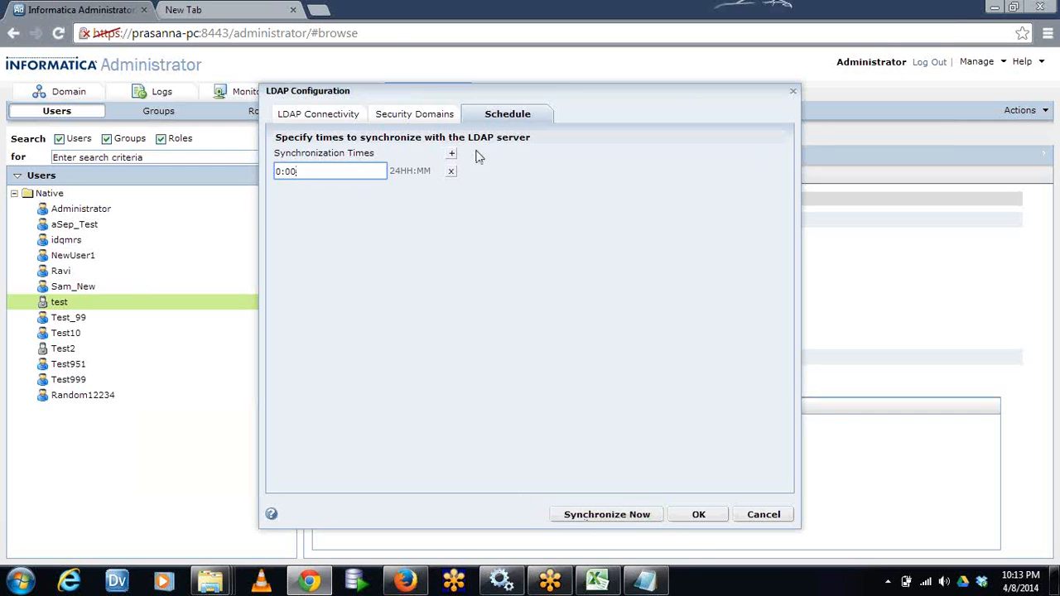
Switch to the spare browser page, load idwbi.com and open the Informatica Administration blog article "How to Configure LDAP Authentication Console"
{"action": "left_click", "coordinate": [219, 10]}
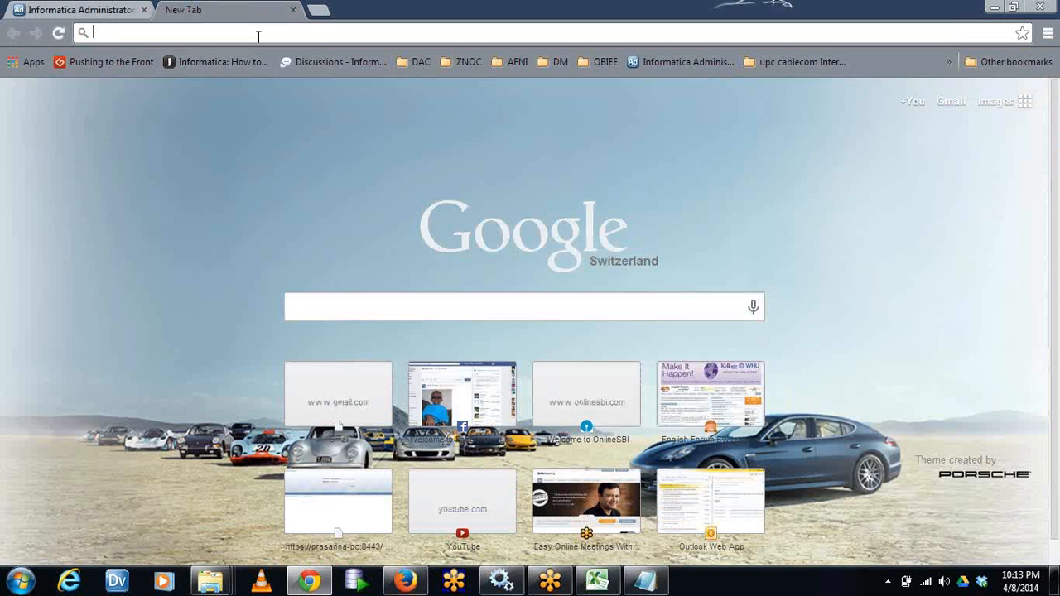
{"action": "type", "text": "idwbi.com"}
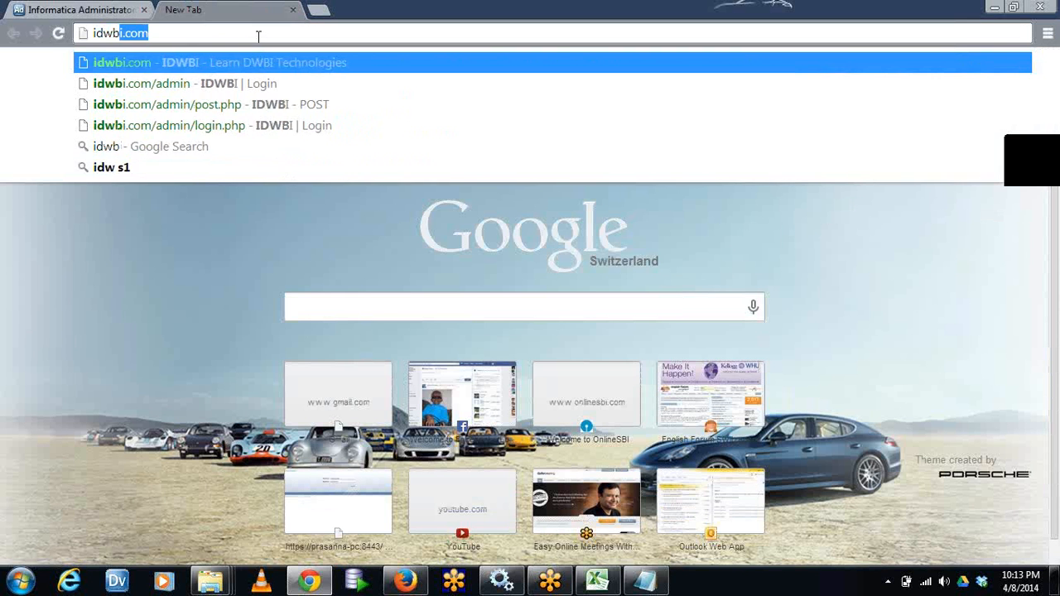
{"action": "key", "text": "Return"}
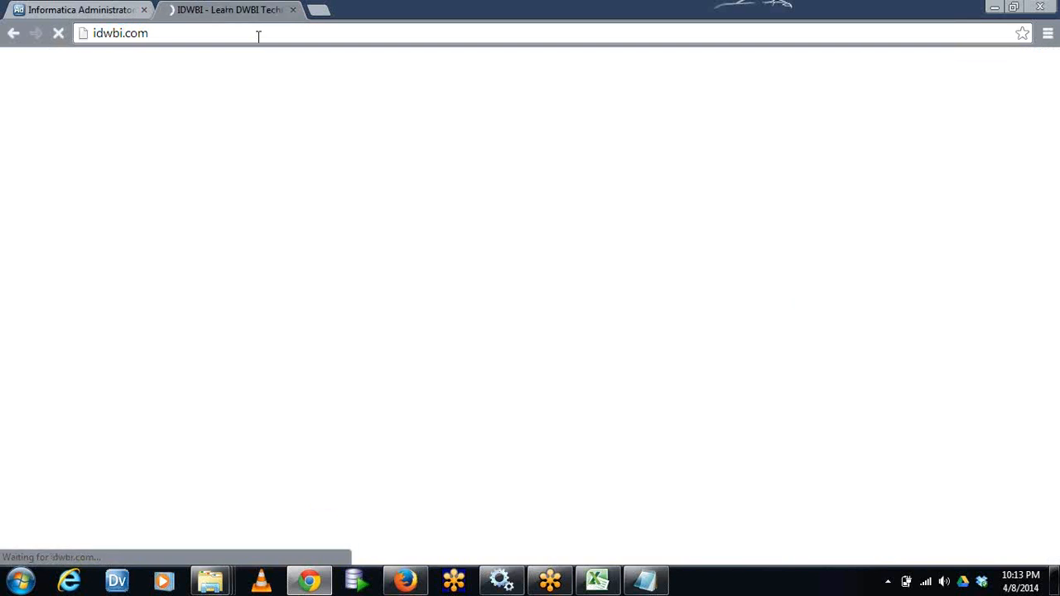
{"action": "mouse_move", "coordinate": [452, 153]}
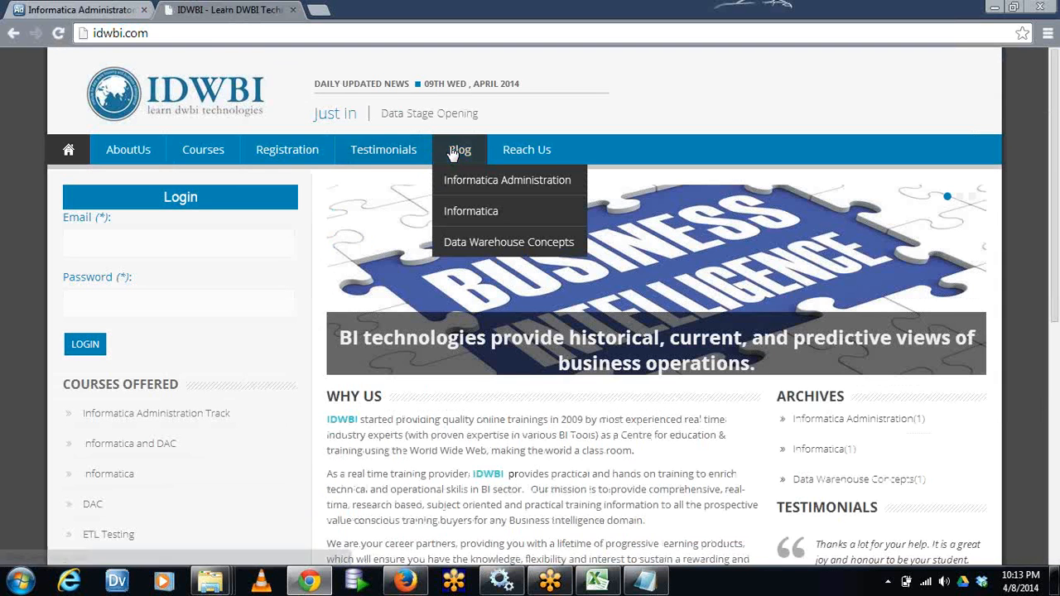
{"action": "left_click", "coordinate": [468, 182]}
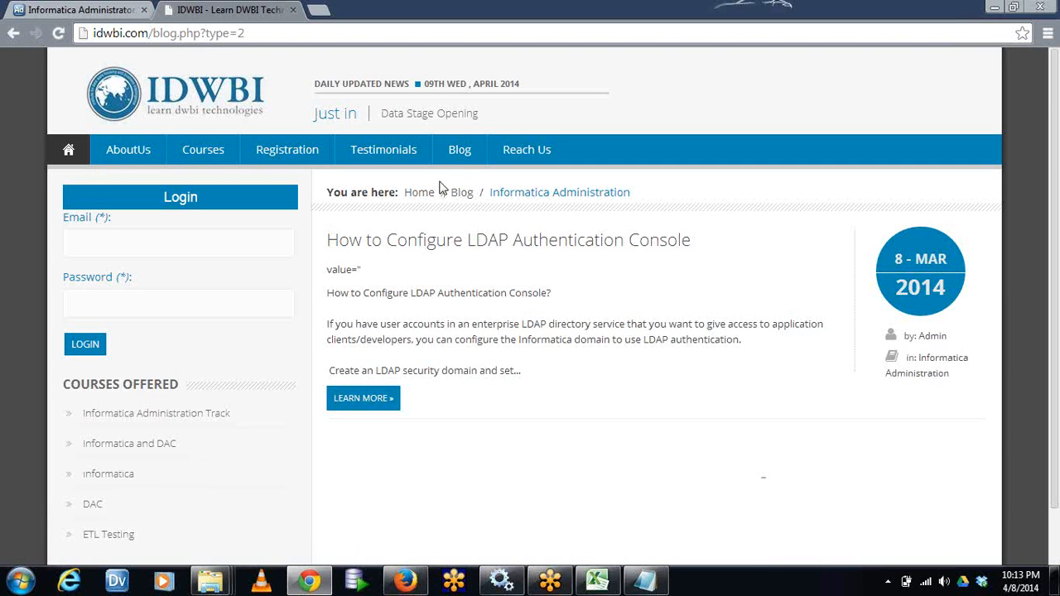
{"action": "left_click", "coordinate": [434, 241]}
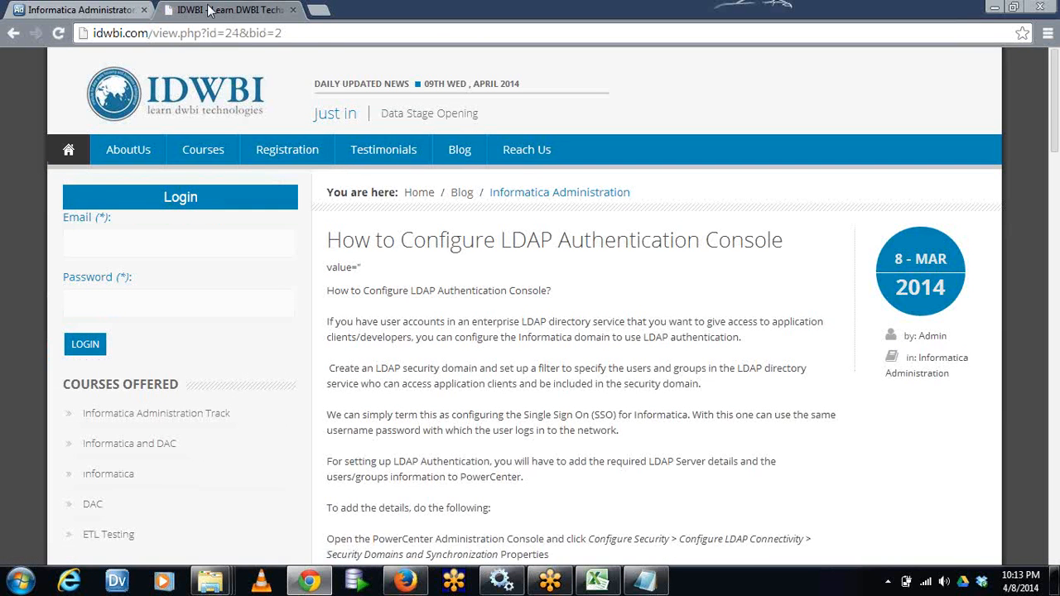
Skim the LDAP article's security domain example and preview instructions, and return to its beginning
{"action": "left_click", "coordinate": [322, 37]}
{"action": "left_click", "coordinate": [584, 386]}
{"action": "scroll", "coordinate": [584, 386], "scroll_direction": "down", "scroll_amount": 3}
{"action": "scroll", "coordinate": [584, 386], "scroll_direction": "down", "scroll_amount": 15}
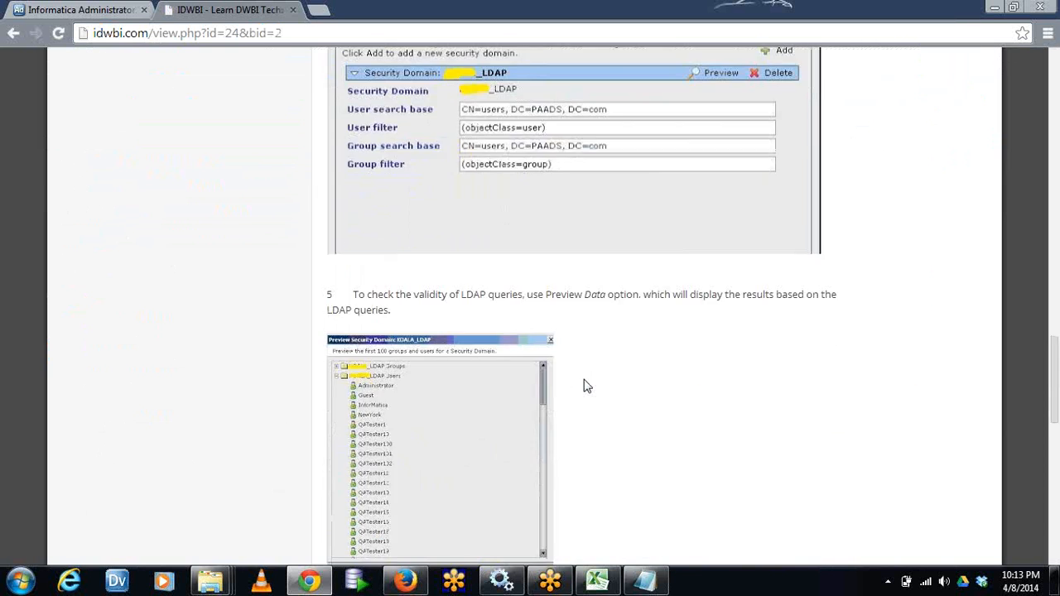
{"action": "scroll", "coordinate": [584, 386], "scroll_direction": "up", "scroll_amount": 20}
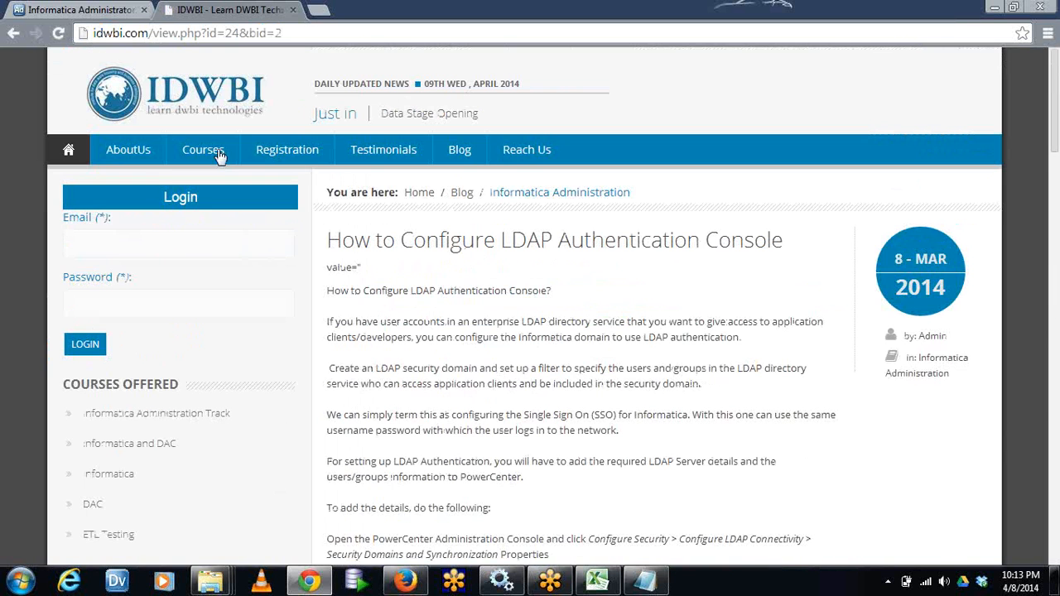
{"action": "left_click", "coordinate": [321, 39]}
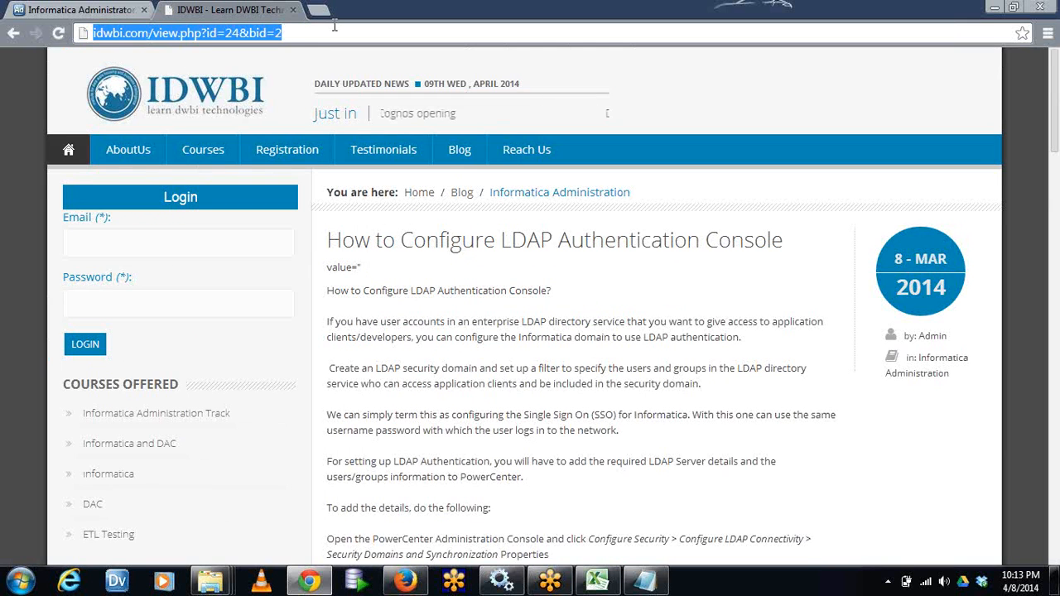
{"action": "type", "text": "idwbi/com"}
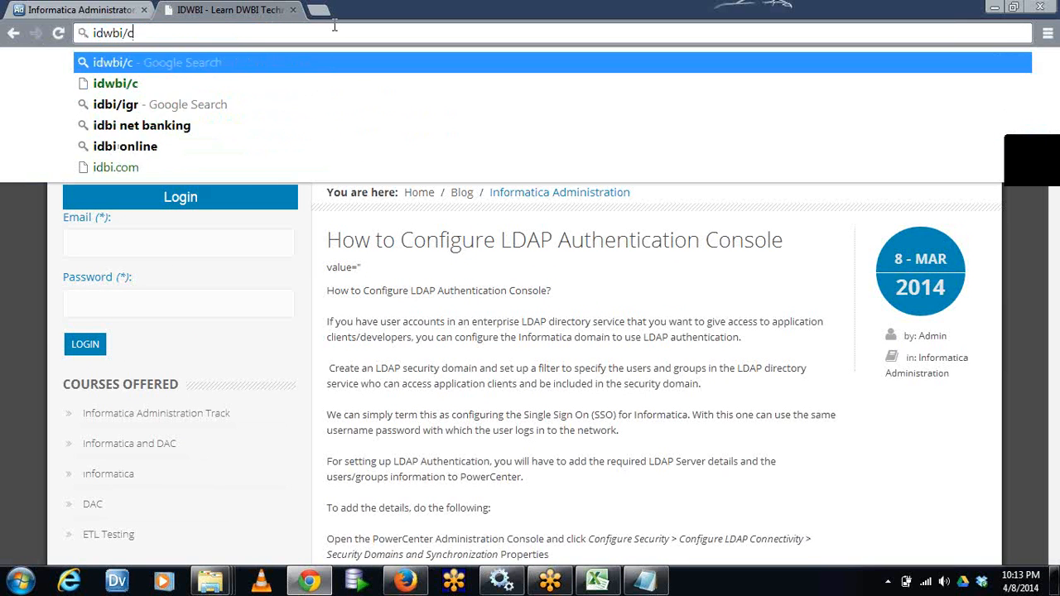
{"action": "key", "text": "Return"}
Load the idwbi.com home page again and reopen the LDAP authentication article from the Informatica Administration blog category
{"action": "left_click", "coordinate": [296, 41]}
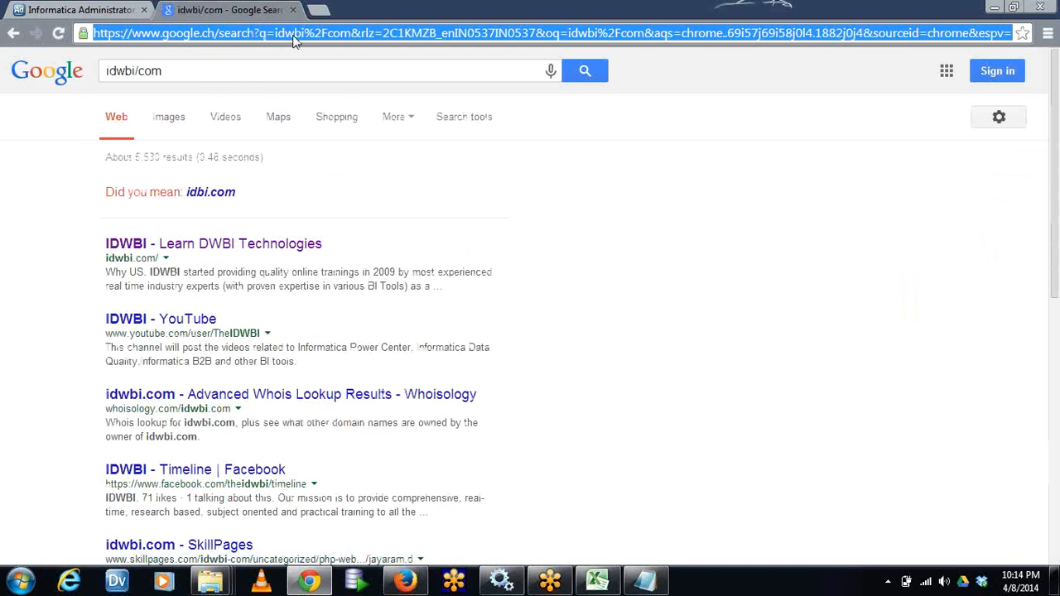
{"action": "type", "text": "idwbi."}
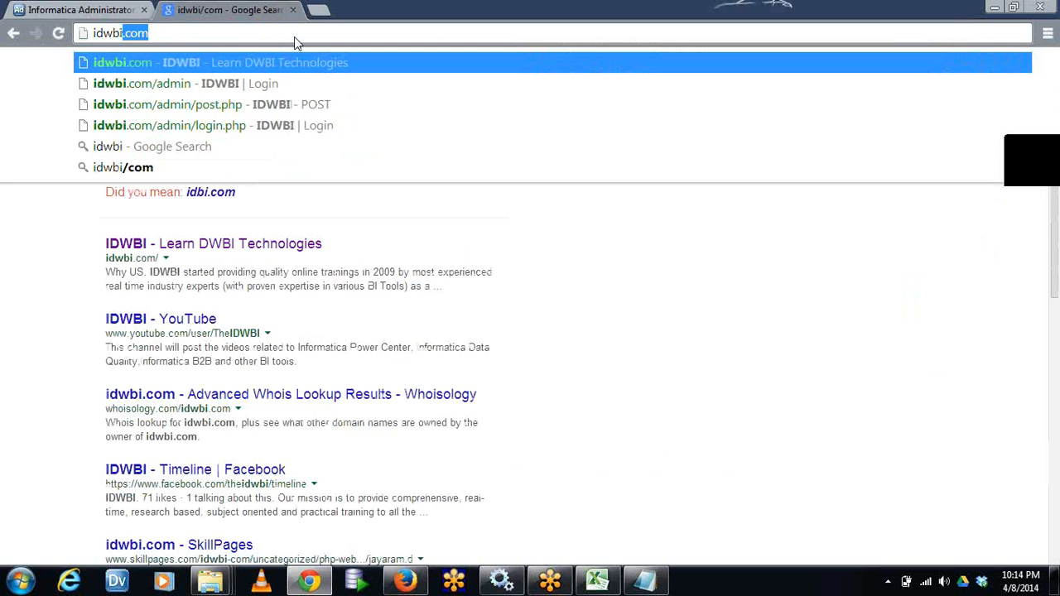
{"action": "type", "text": "com"}
{"action": "key", "text": "Return"}
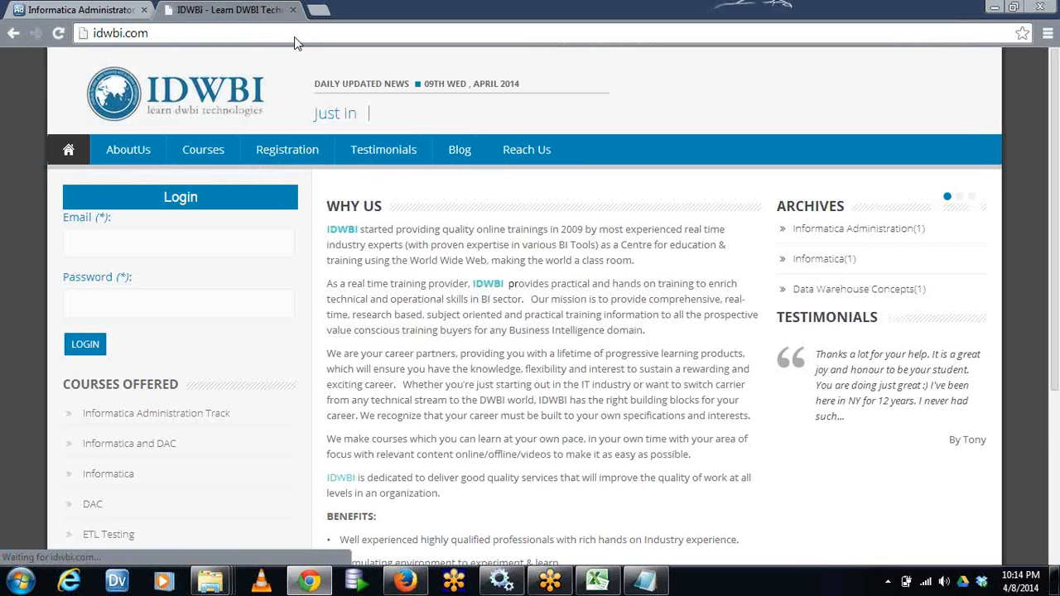
{"action": "mouse_move", "coordinate": [448, 148]}
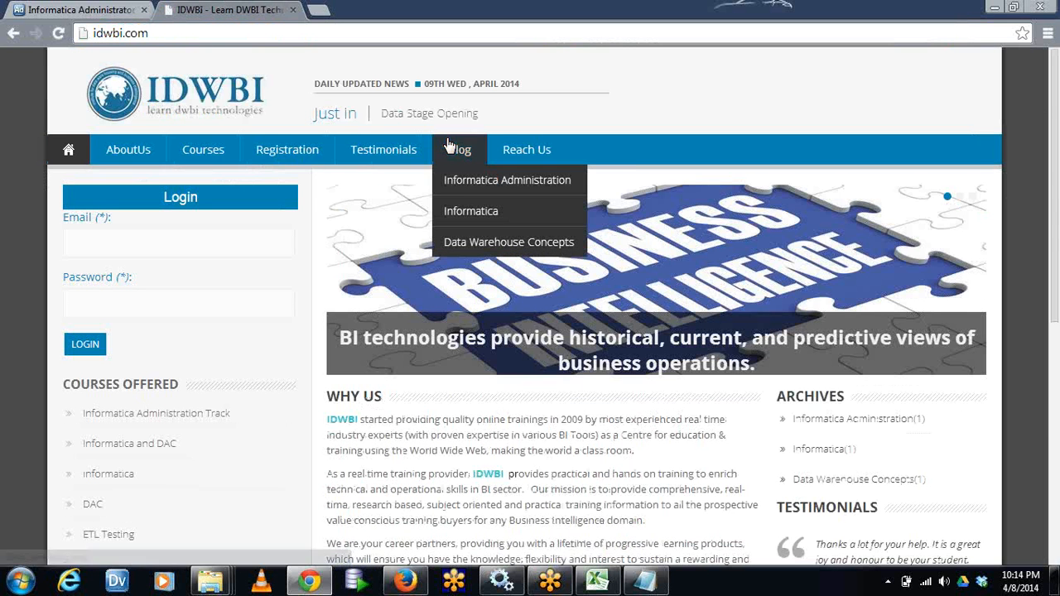
{"action": "left_click", "coordinate": [485, 181]}
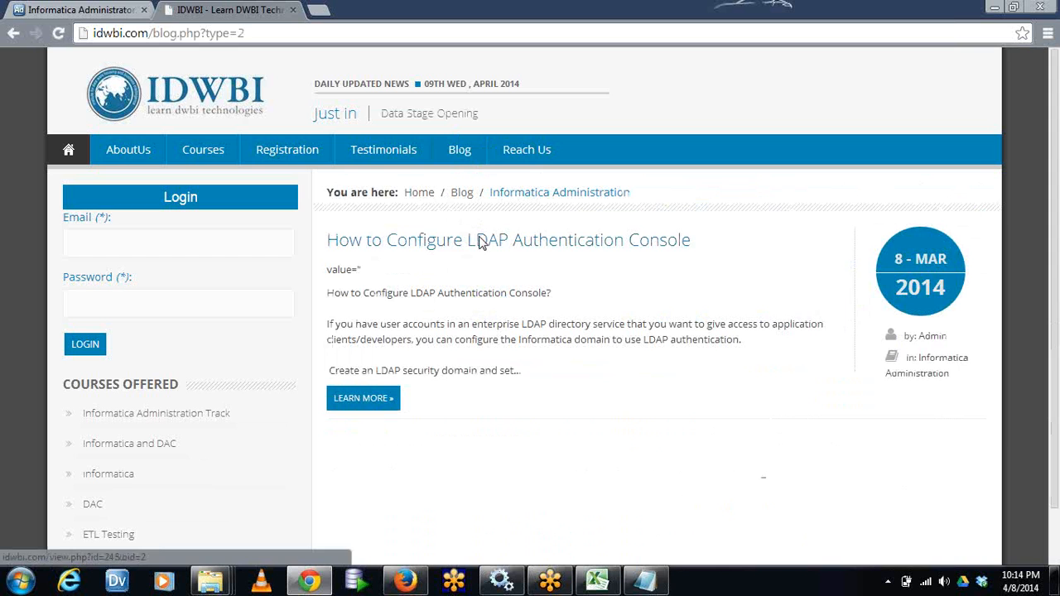
{"action": "left_click", "coordinate": [482, 241]}
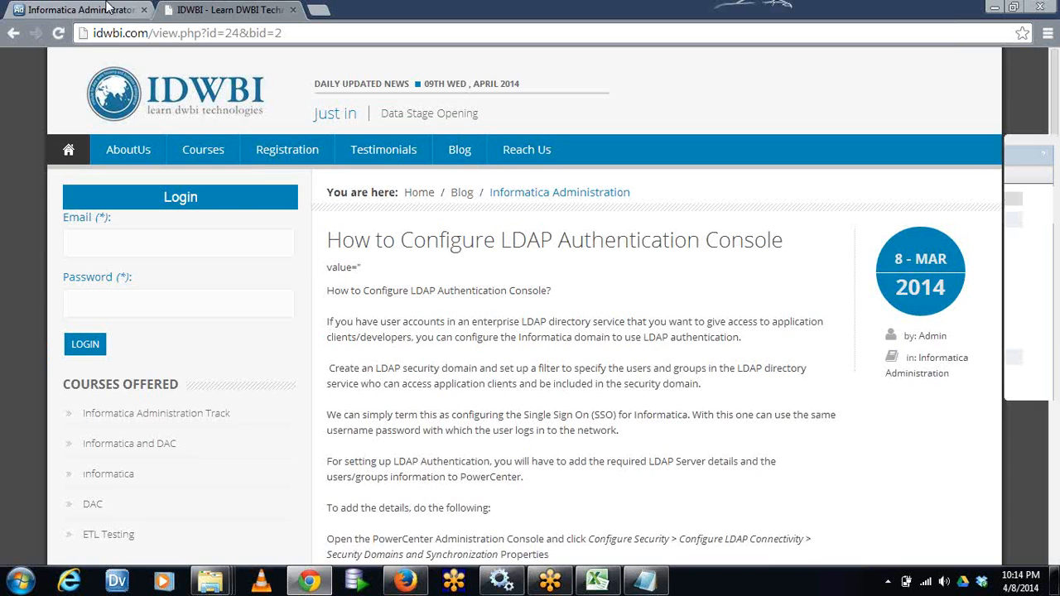
Return to Informatica Administrator and close LDAP Configuration without saving
{"action": "left_click", "coordinate": [108, 11]}
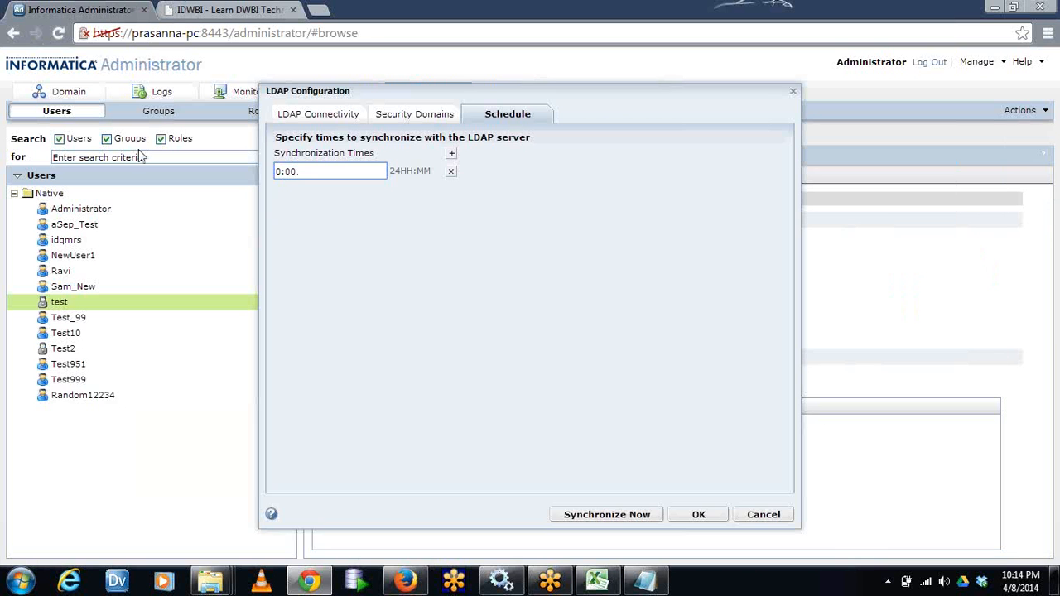
{"action": "left_click", "coordinate": [758, 518]}
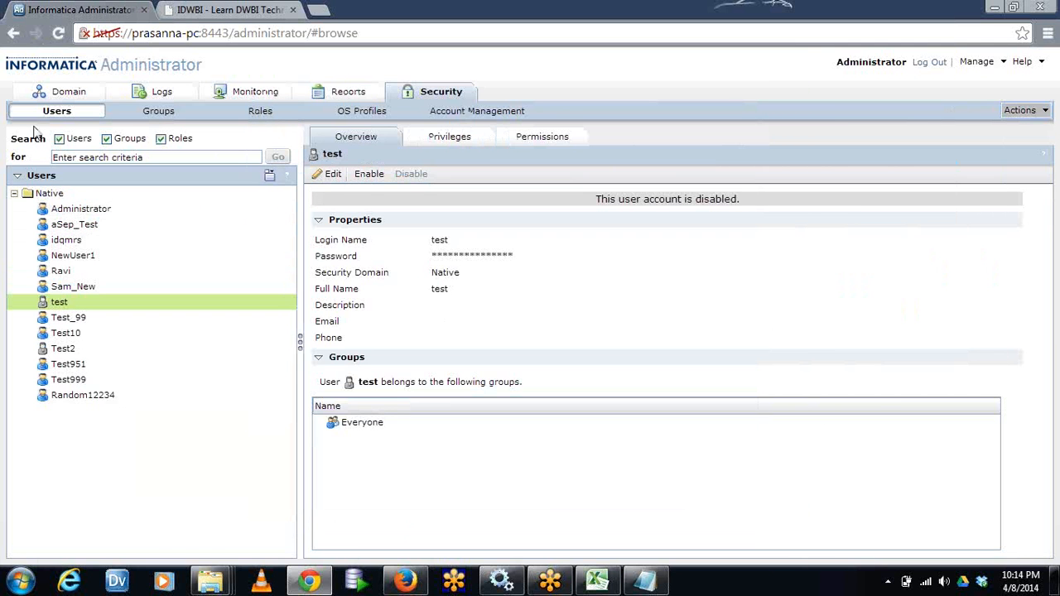
Open the form for creating a native user, review its login, password, email and phone fields, and close it without saving
{"action": "left_click", "coordinate": [67, 112]}
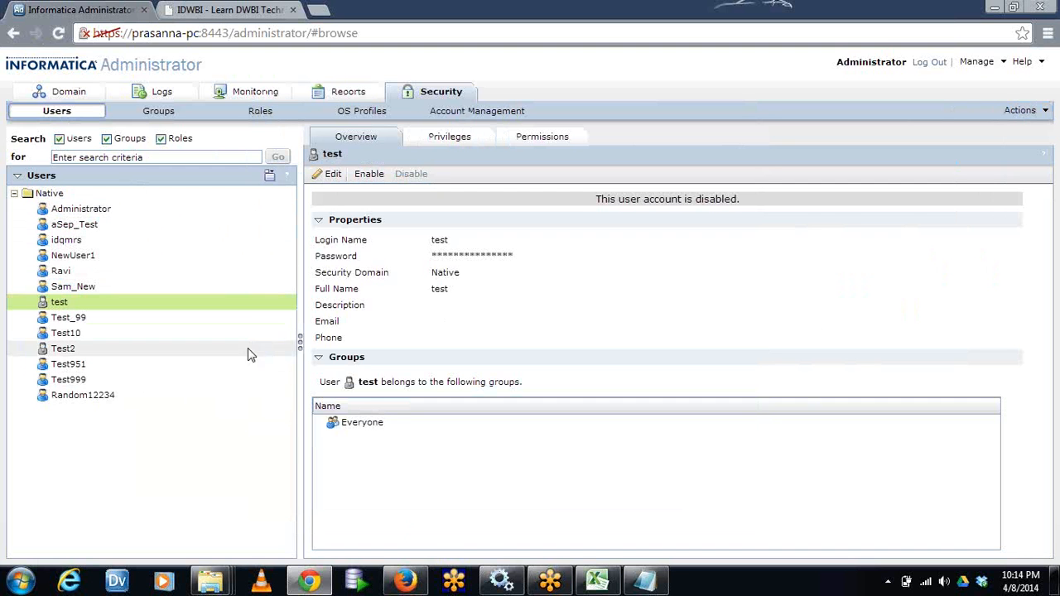
{"action": "right_click", "coordinate": [105, 455]}
{"action": "left_click", "coordinate": [131, 459]}
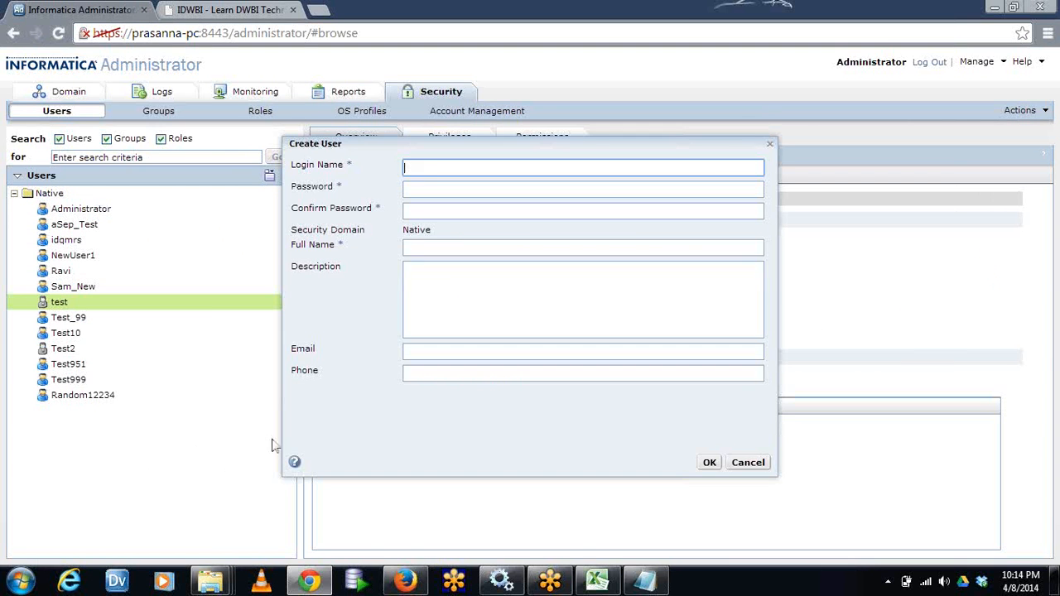
{"action": "left_click", "coordinate": [433, 170]}
{"action": "left_click", "coordinate": [426, 192]}
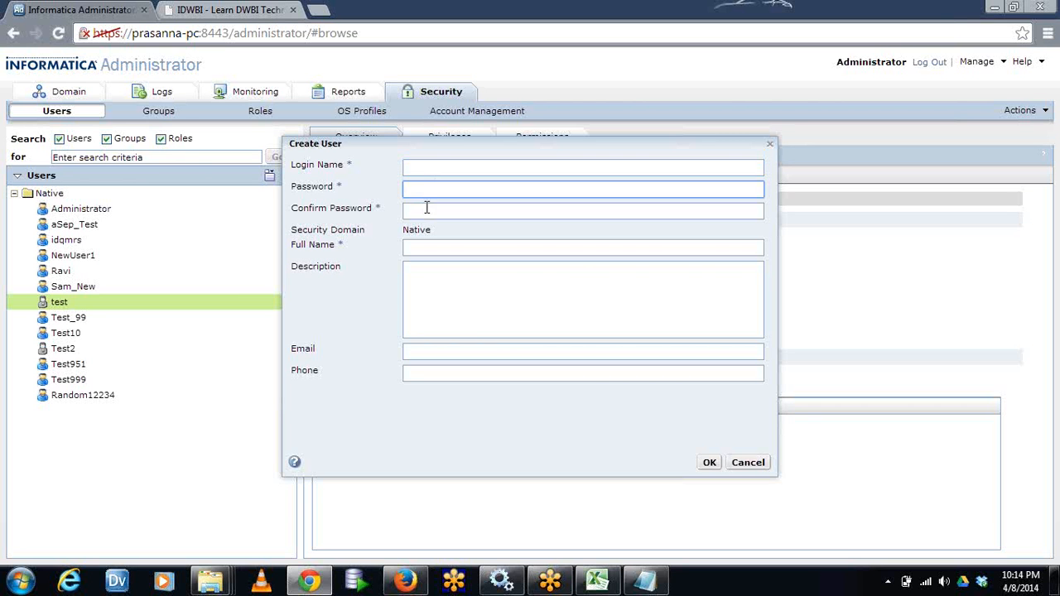
{"action": "left_click", "coordinate": [426, 210]}
{"action": "left_click", "coordinate": [421, 186]}
{"action": "left_click", "coordinate": [428, 211]}
{"action": "left_click", "coordinate": [428, 190]}
{"action": "left_click", "coordinate": [431, 209]}
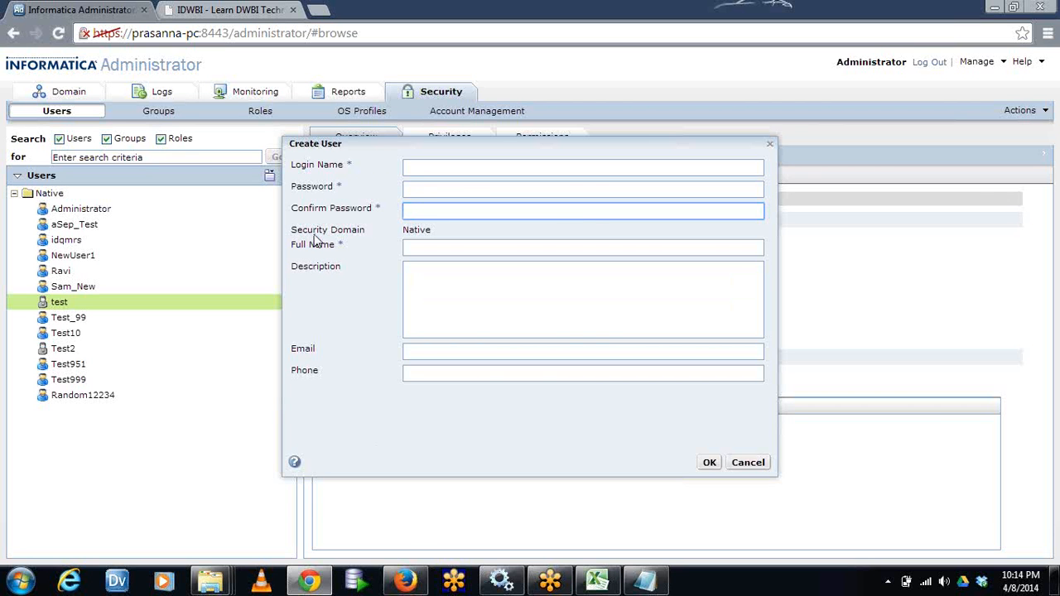
{"action": "left_click", "coordinate": [441, 351]}
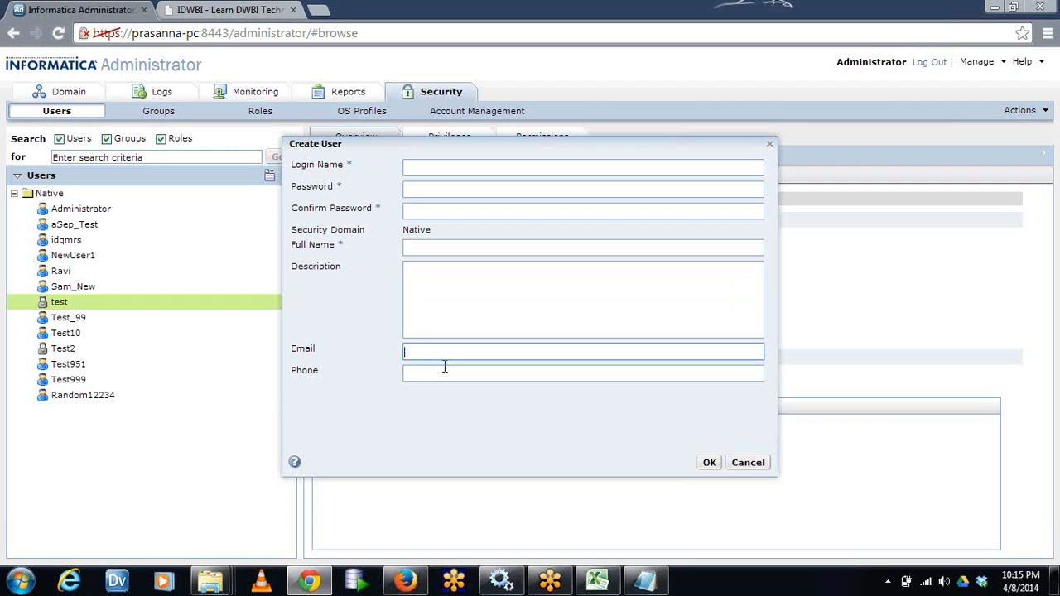
{"action": "left_click", "coordinate": [446, 374]}
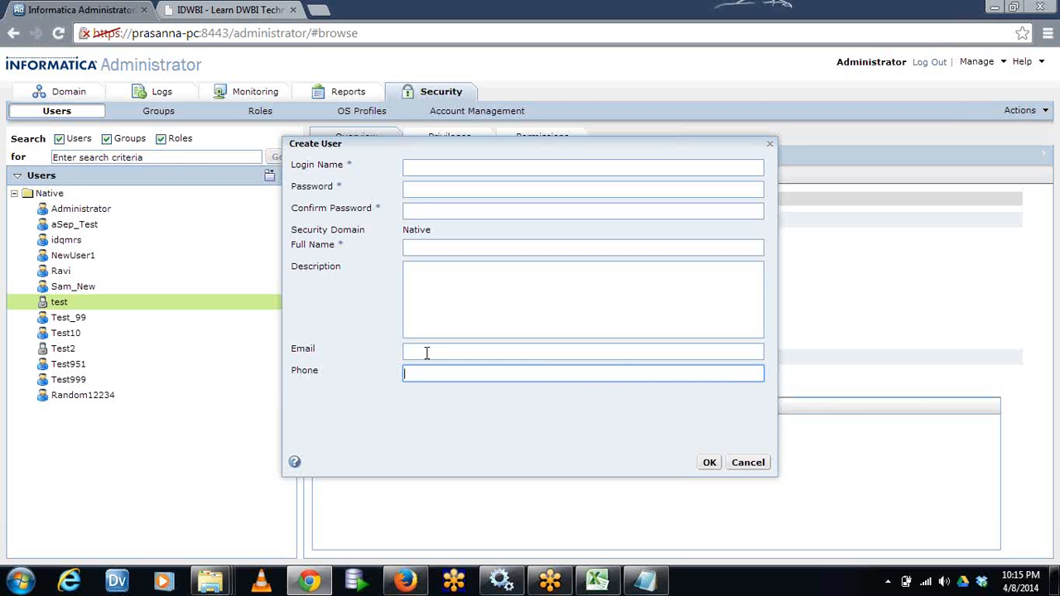
{"action": "left_click", "coordinate": [750, 464]}
Review the overview, privileges and domain permissions of the native user Random12234
{"action": "left_click", "coordinate": [93, 397]}
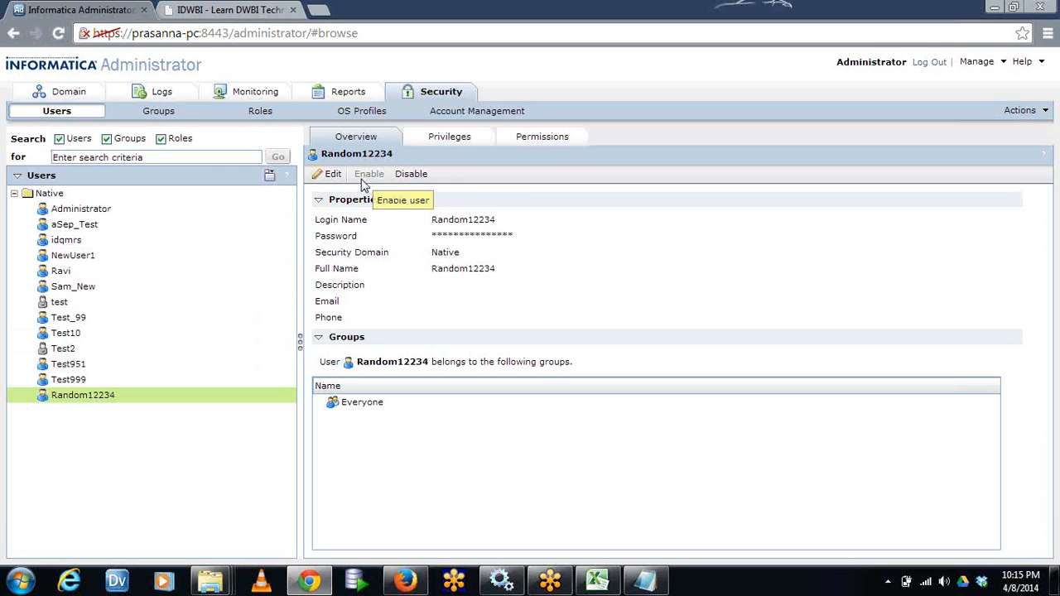
{"action": "left_click", "coordinate": [448, 142]}
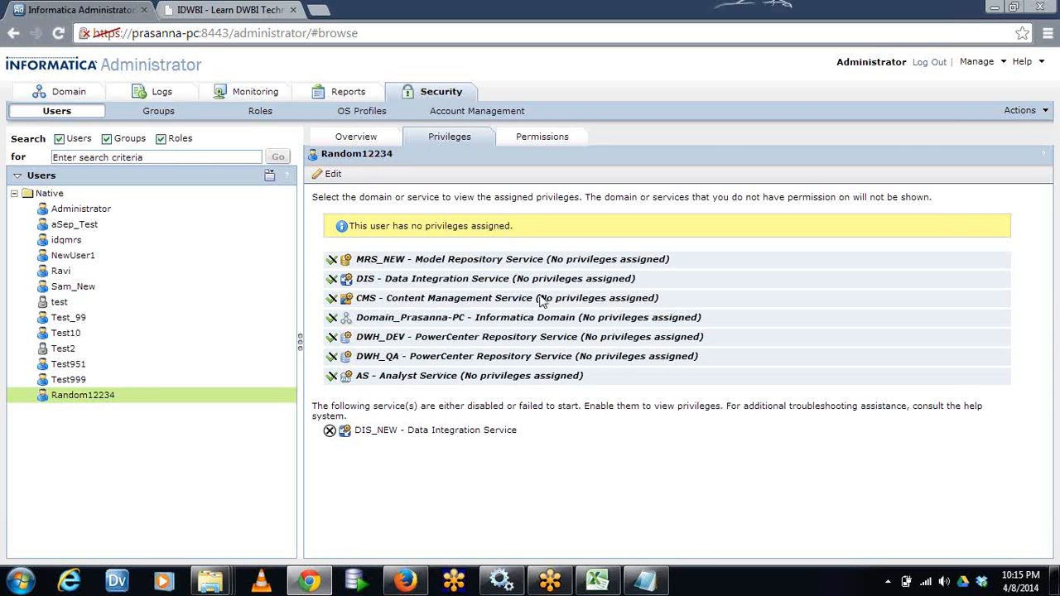
{"action": "left_click", "coordinate": [542, 138]}
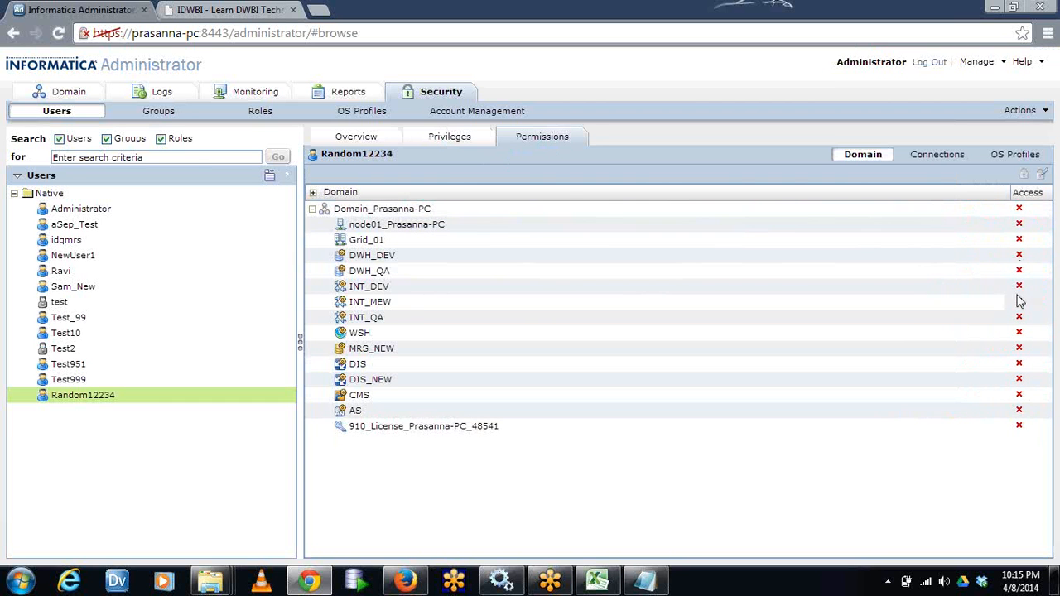
{"action": "left_click", "coordinate": [388, 137]}
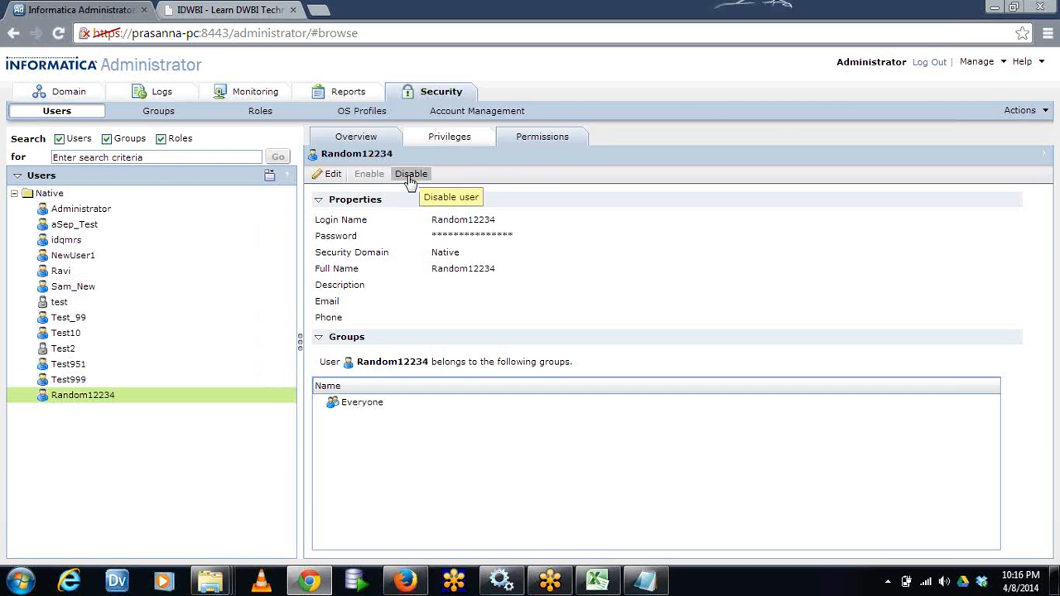
Open the properties of Random12234 for editing and add DevGroup to the user's assigned groups
{"action": "left_click", "coordinate": [333, 176]}
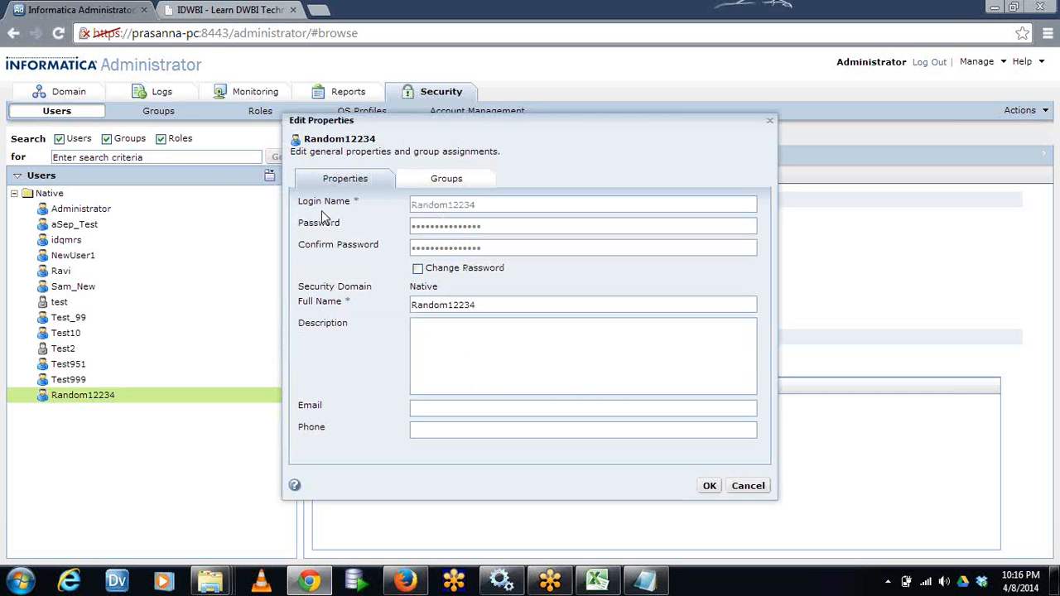
{"action": "left_click", "coordinate": [430, 184]}
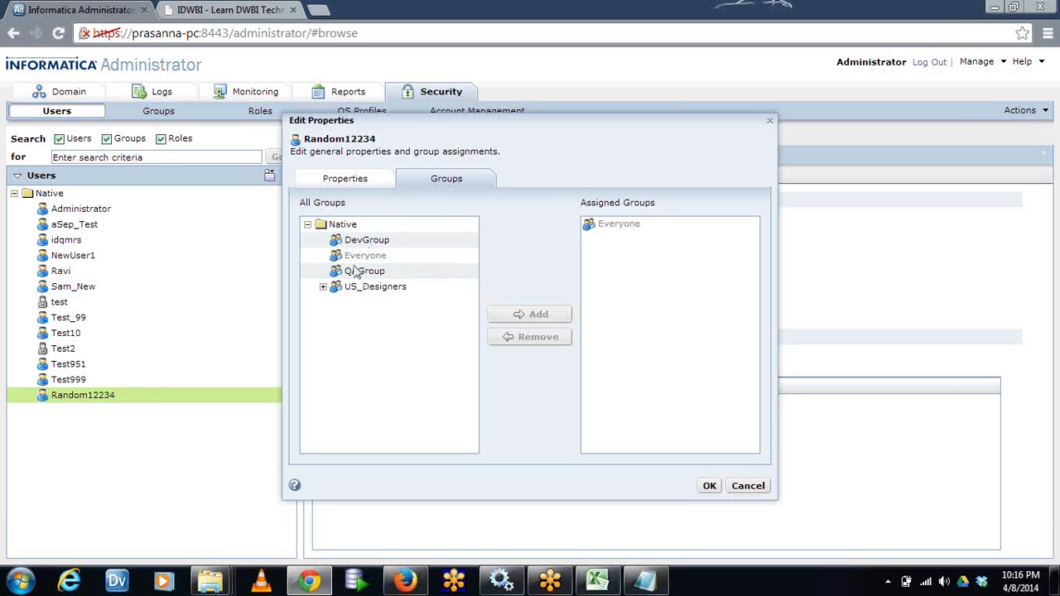
{"action": "left_click", "coordinate": [386, 241]}
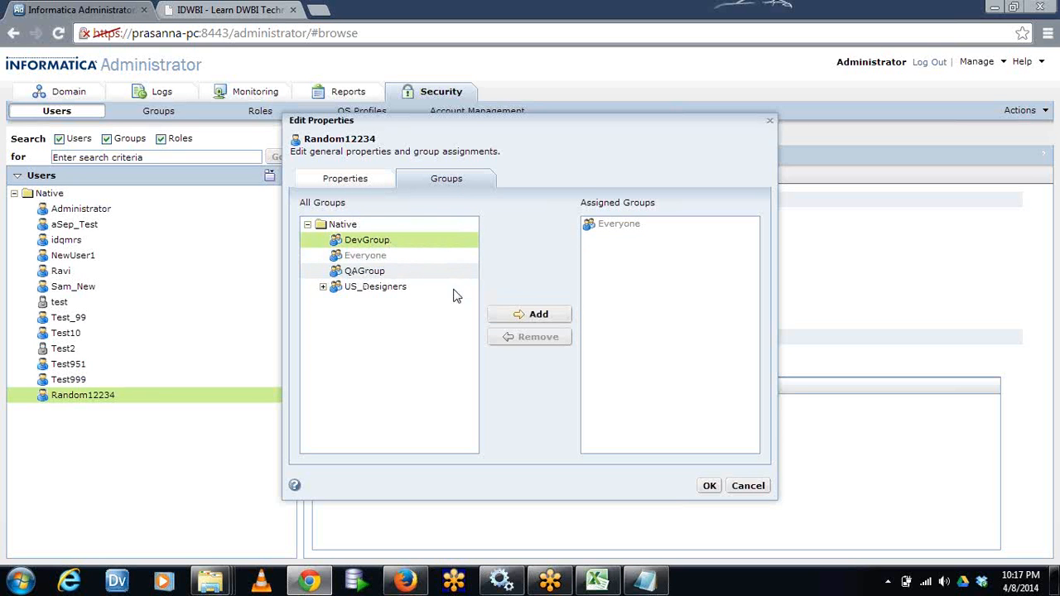
{"action": "left_click", "coordinate": [503, 315]}
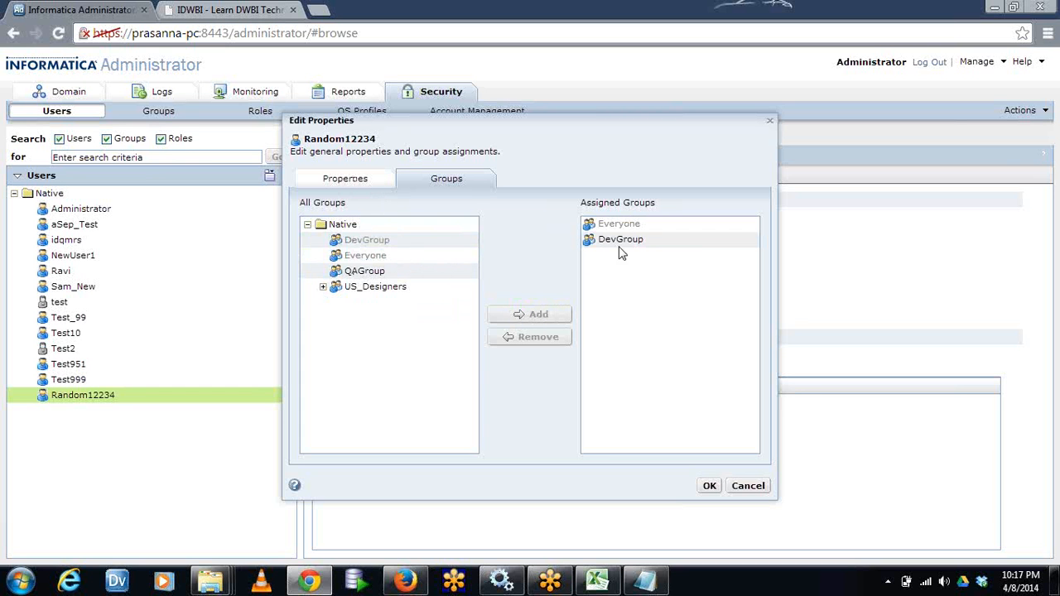
Remove DevGroup from the assigned groups and assign the US_Designers group instead
{"action": "left_click", "coordinate": [328, 286]}
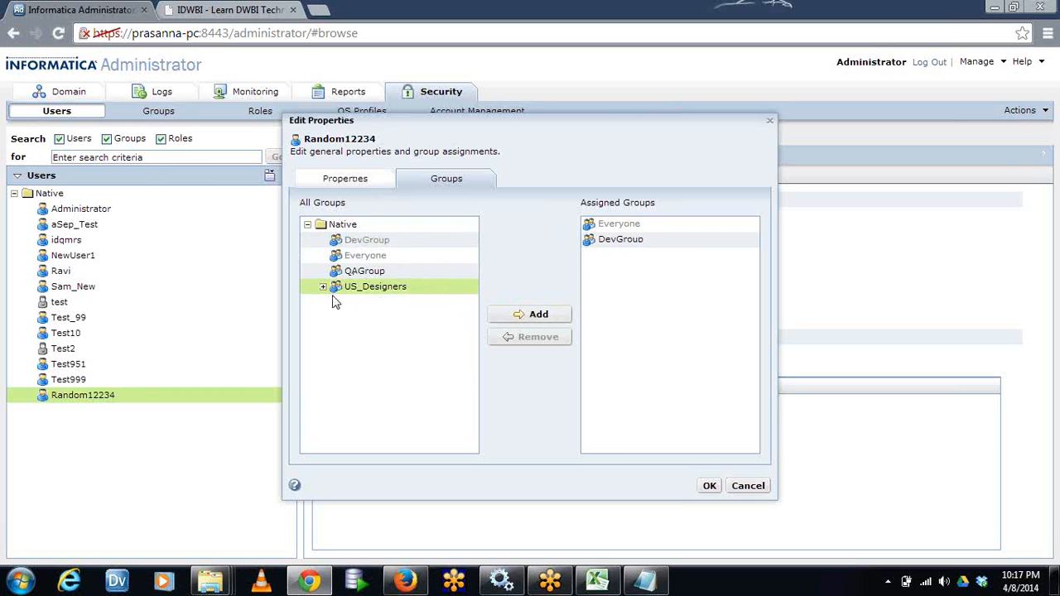
{"action": "left_click", "coordinate": [323, 288]}
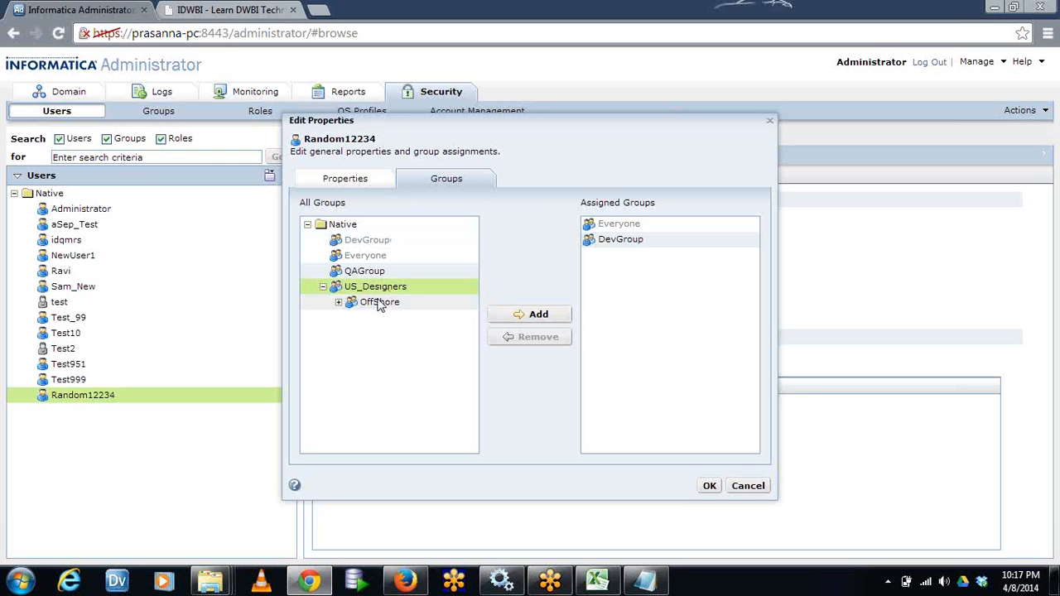
{"action": "left_click", "coordinate": [622, 241]}
{"action": "left_click", "coordinate": [543, 340]}
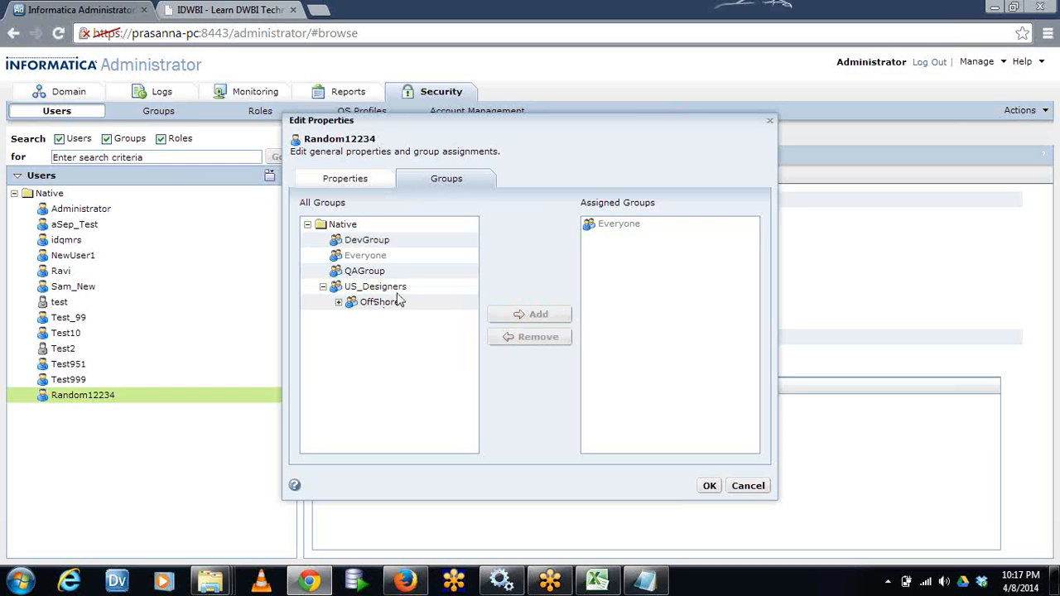
{"action": "left_click", "coordinate": [385, 287]}
{"action": "left_click", "coordinate": [530, 315]}
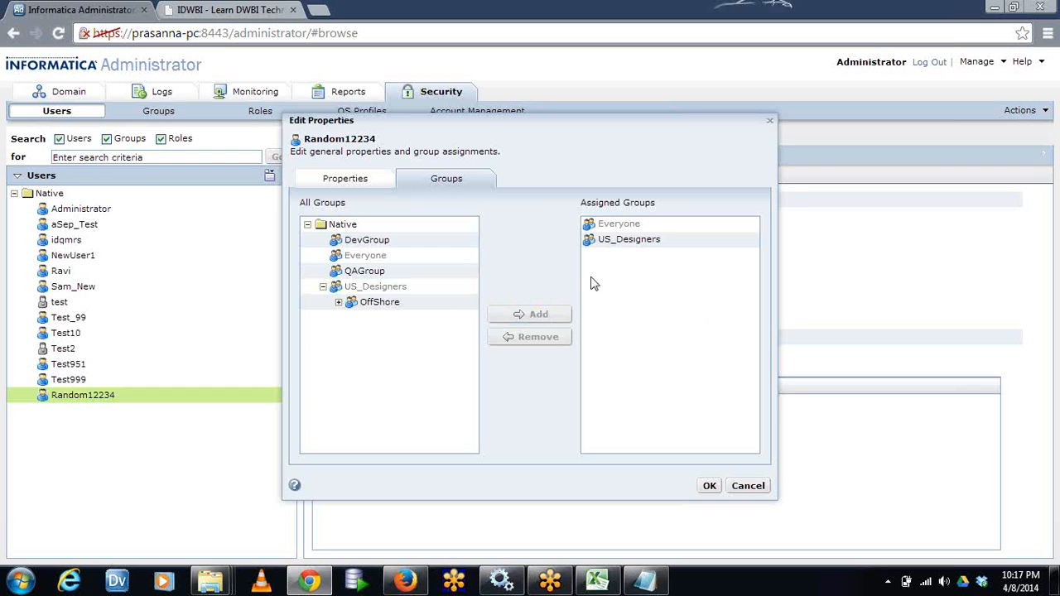
Replace US_Designers with its OffShore subgroup in the assigned groups, and cancel the property edits
{"action": "left_click", "coordinate": [623, 240]}
{"action": "left_click", "coordinate": [539, 336]}
{"action": "left_click", "coordinate": [418, 302]}
{"action": "left_click", "coordinate": [522, 314]}
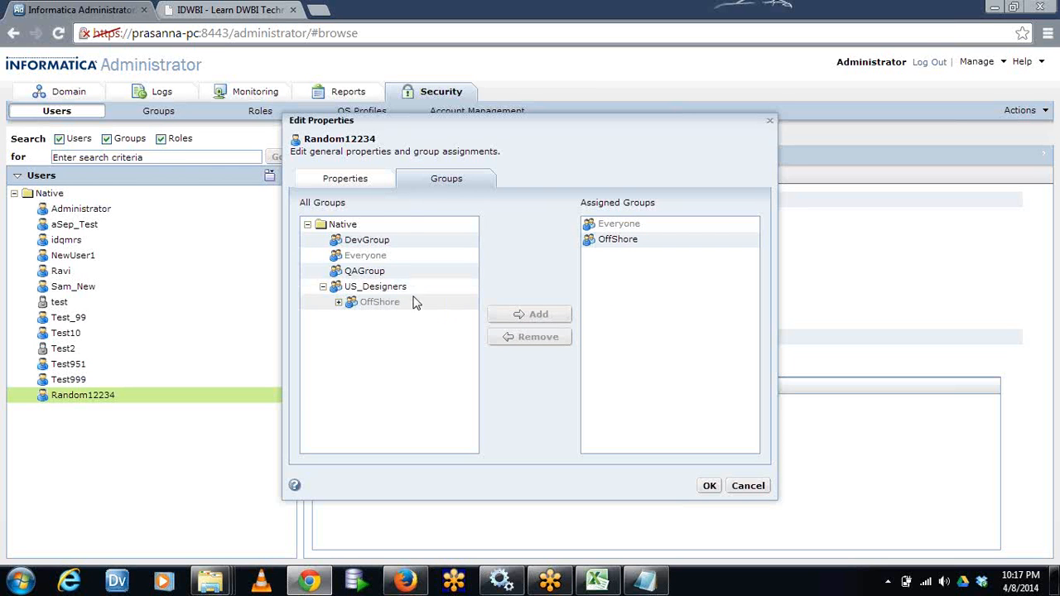
{"action": "left_click", "coordinate": [358, 184]}
{"action": "left_click", "coordinate": [744, 489]}
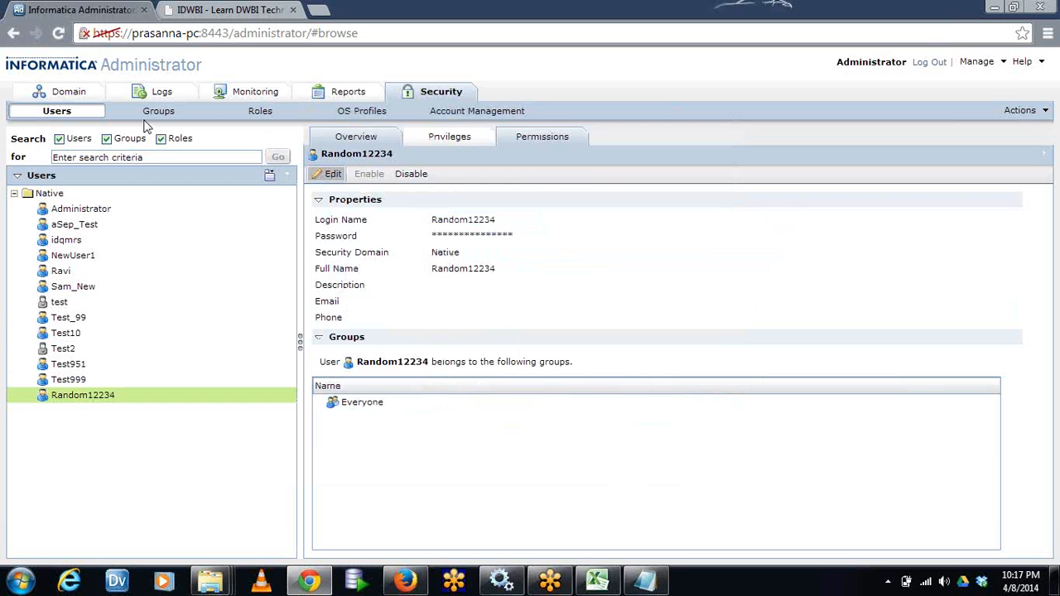
Show the groups of the Native security domain and look at the subgroup under US_Designers
{"action": "left_click", "coordinate": [147, 116]}
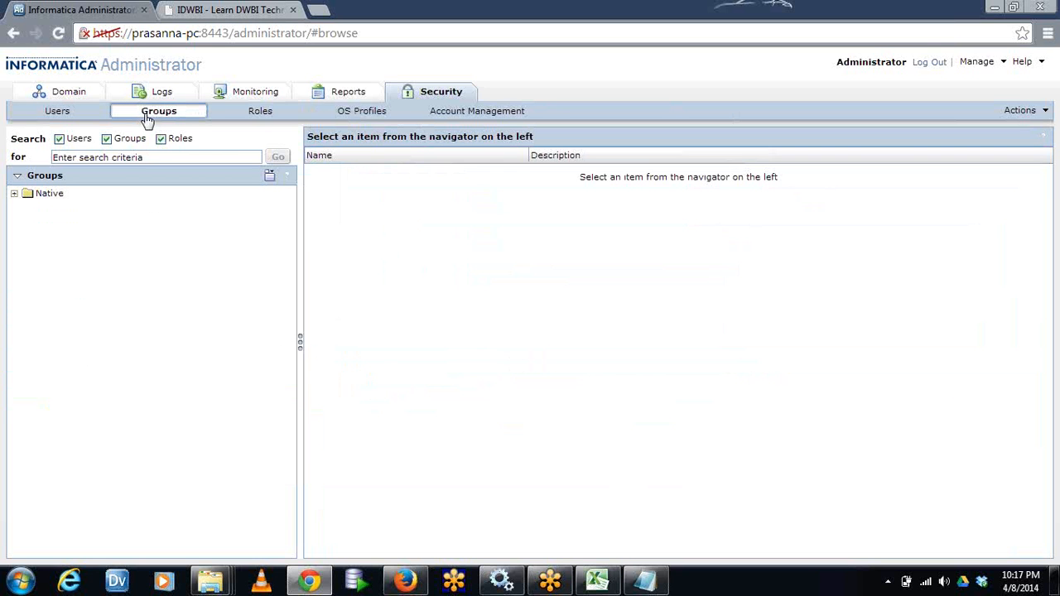
{"action": "left_click", "coordinate": [15, 193]}
{"action": "left_click", "coordinate": [30, 255]}
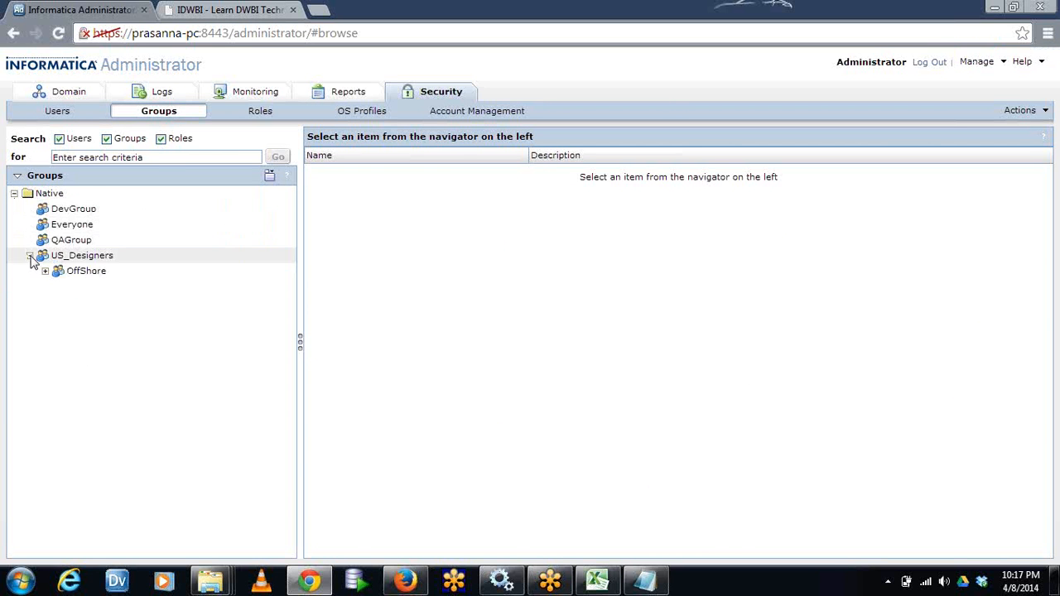
{"action": "left_click", "coordinate": [30, 255]}
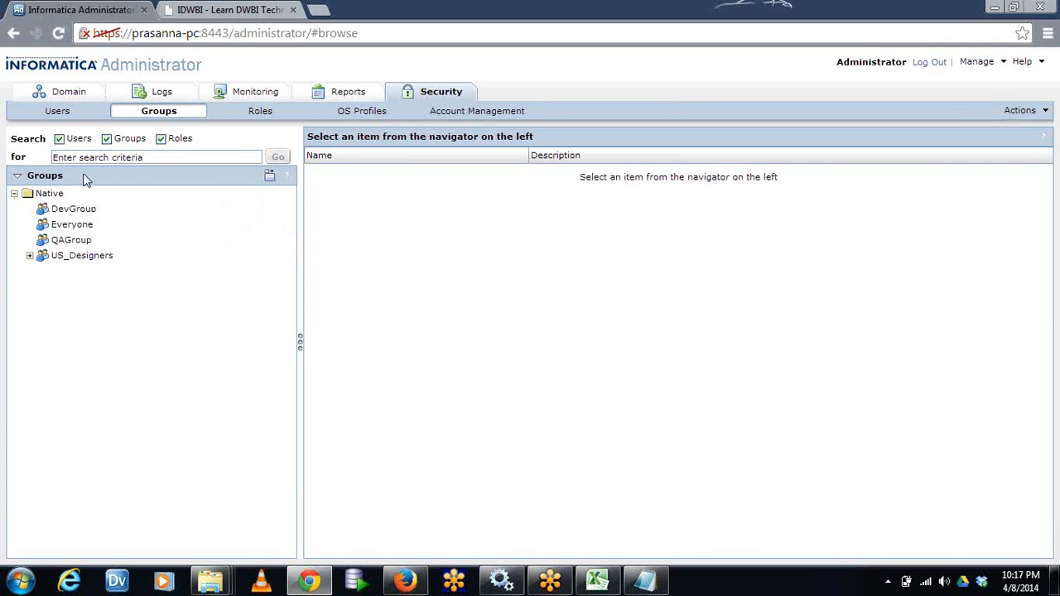
Try to create a new group with the Everyone group selected
{"action": "left_click", "coordinate": [227, 225]}
{"action": "right_click", "coordinate": [232, 227]}
{"action": "right_click", "coordinate": [150, 354]}
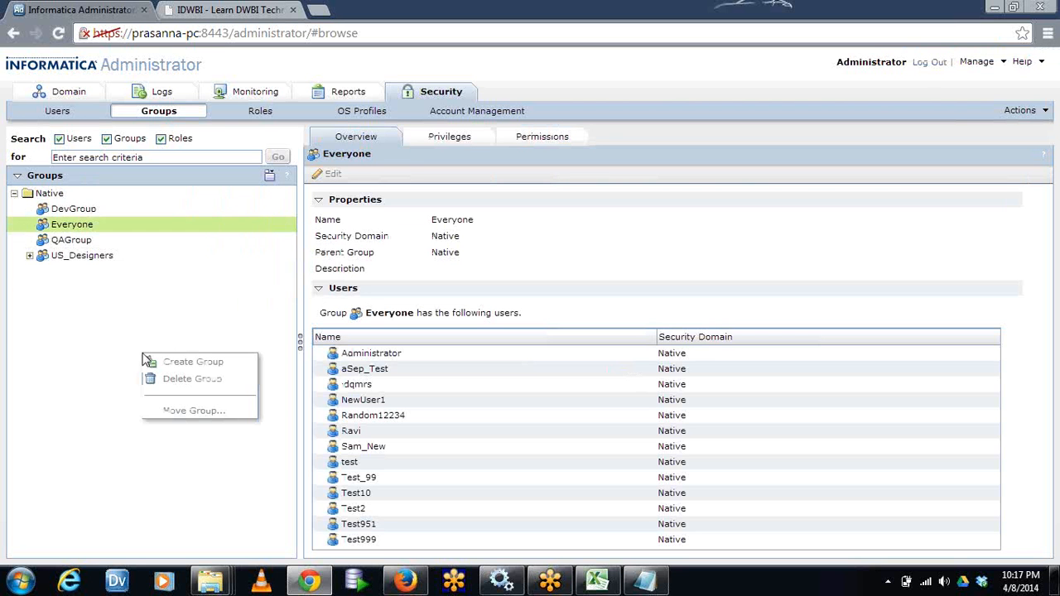
{"action": "left_click", "coordinate": [194, 300]}
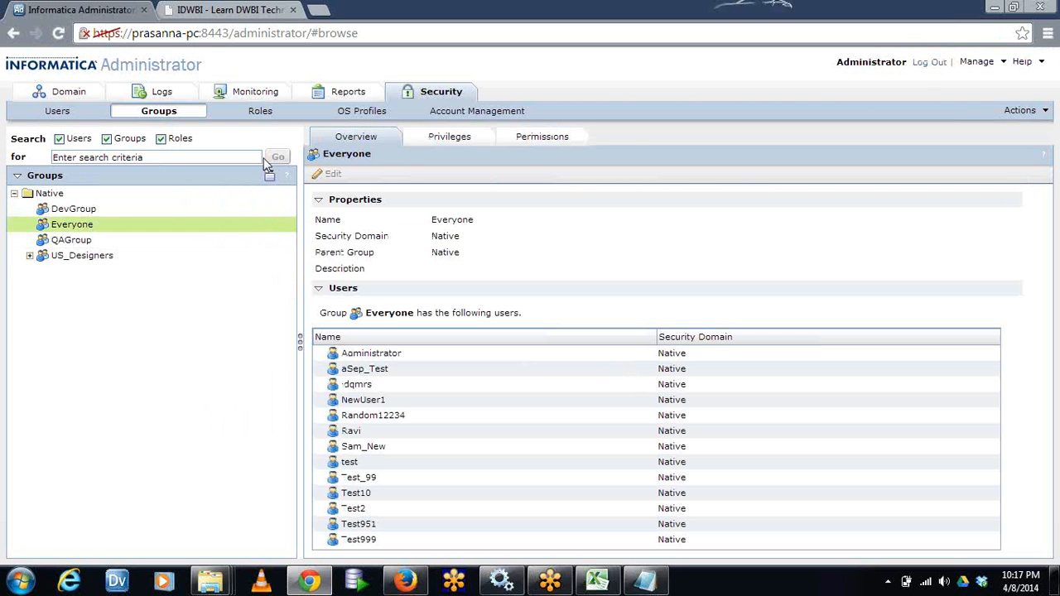
{"action": "left_click", "coordinate": [1037, 113]}
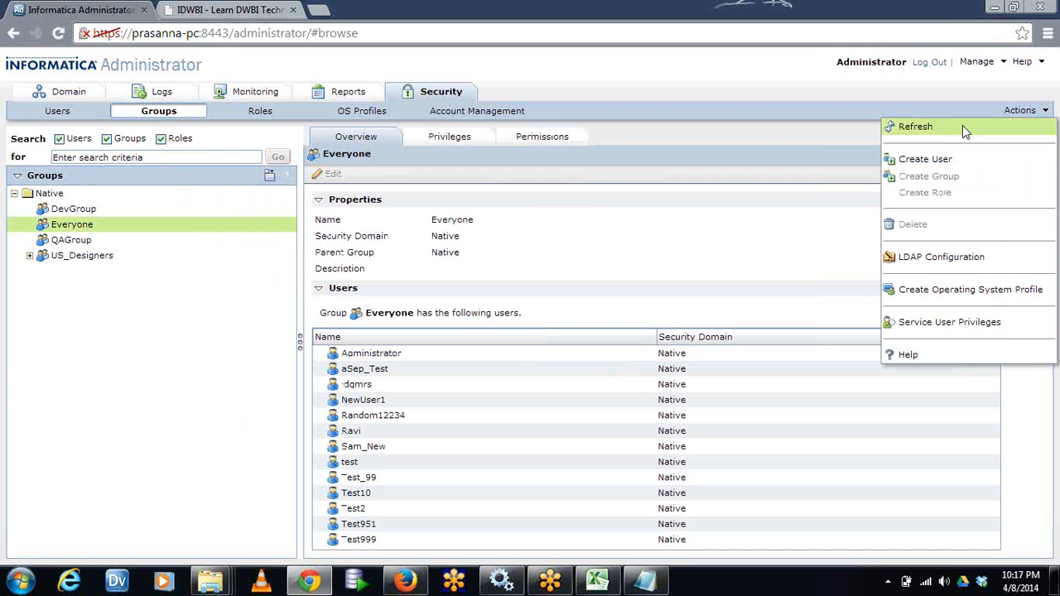
{"action": "left_click", "coordinate": [160, 350]}
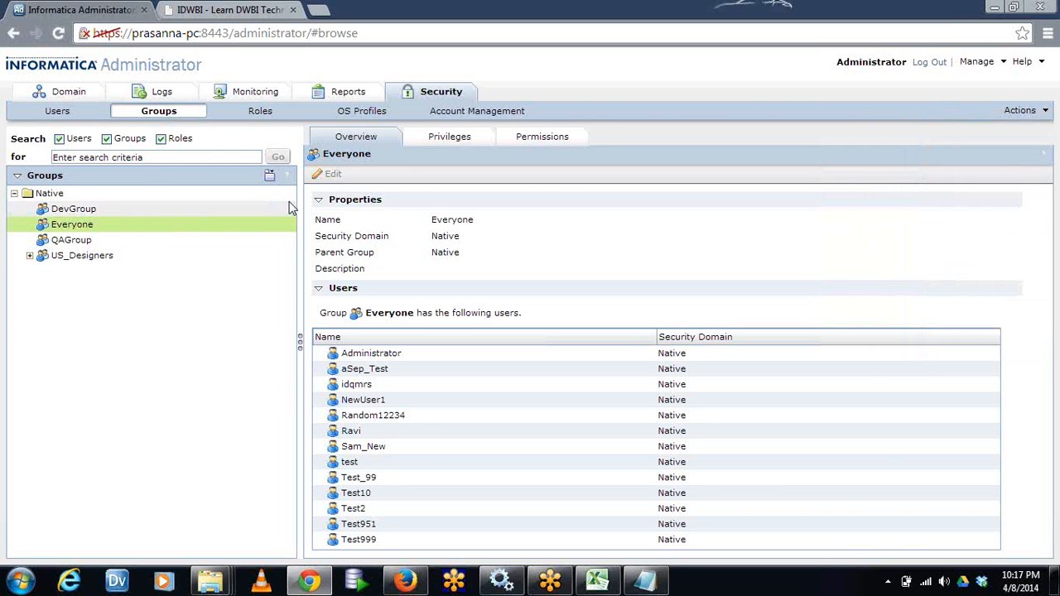
{"action": "left_click", "coordinate": [271, 178]}
{"action": "left_click", "coordinate": [137, 349]}
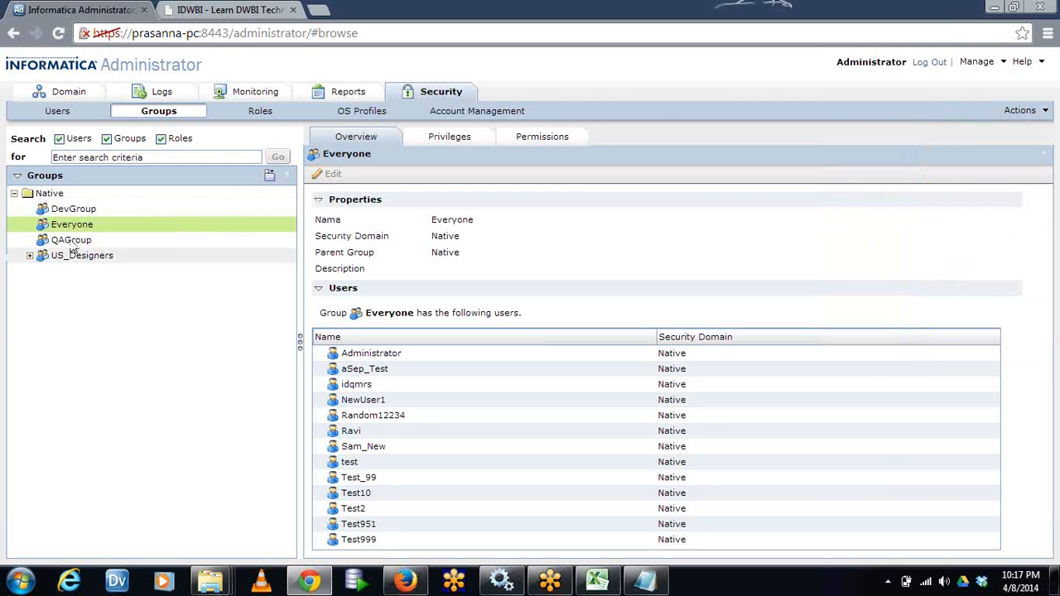
Create a group named Onsite directly under the Native security domain
{"action": "left_click", "coordinate": [51, 196]}
{"action": "left_click", "coordinate": [269, 175]}
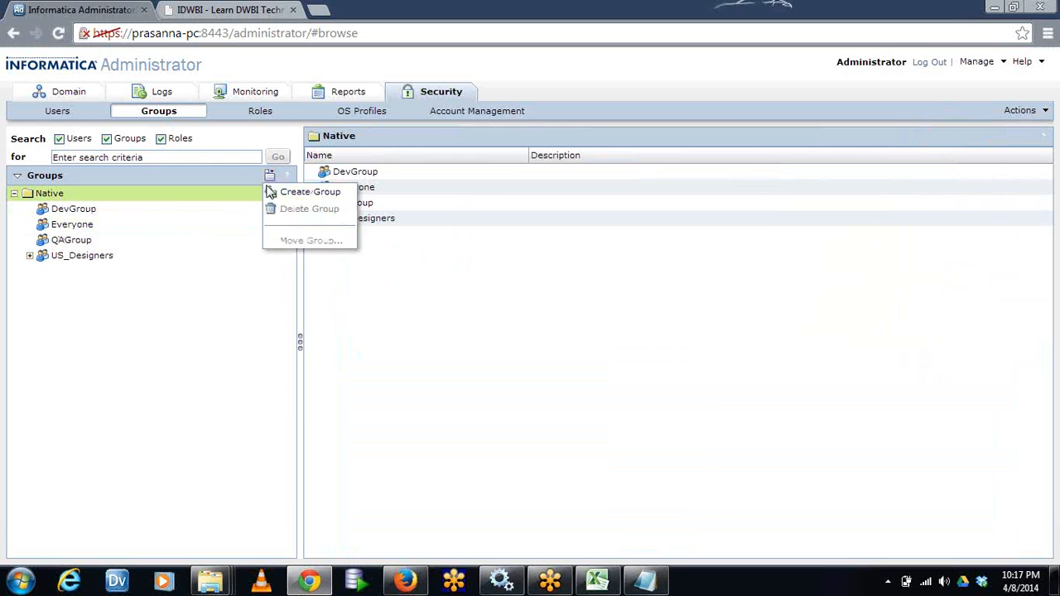
{"action": "left_click", "coordinate": [290, 194]}
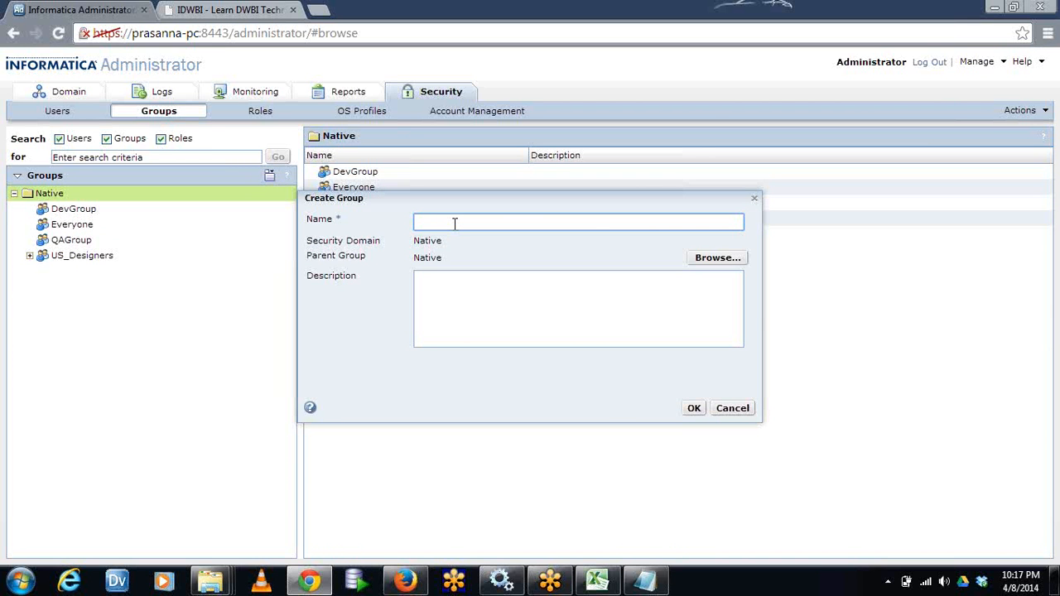
{"action": "type", "text": "J"}
{"action": "key", "text": "BackSpace"}
{"action": "type", "text": "Onsite"}
{"action": "left_click", "coordinate": [694, 407]}
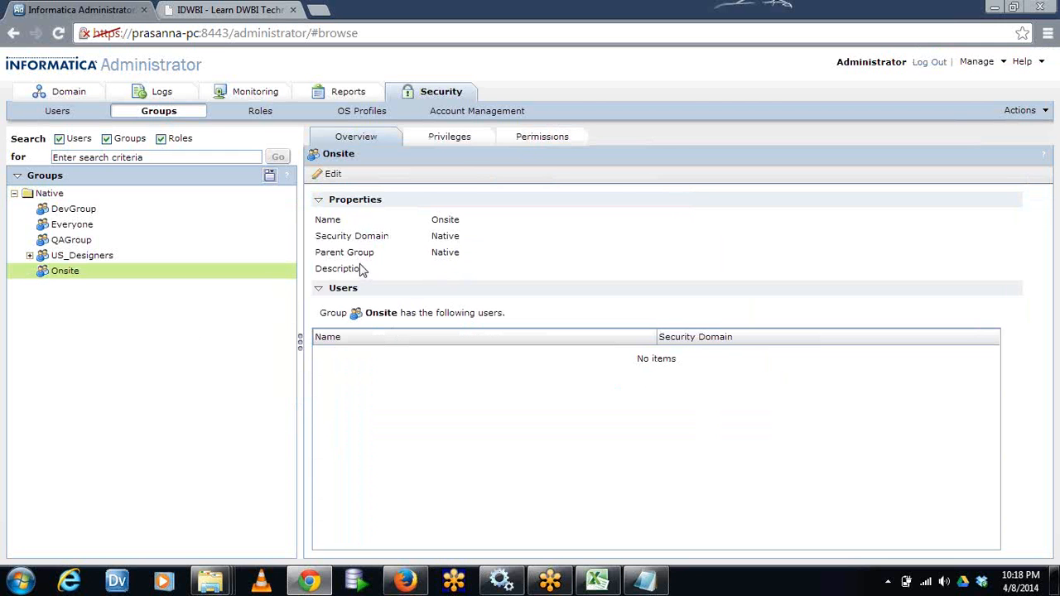
Try selecting all DWH_DEV roles for the Onsite group, and clear the selection again
{"action": "left_click", "coordinate": [463, 142]}
{"action": "left_click", "coordinate": [326, 174]}
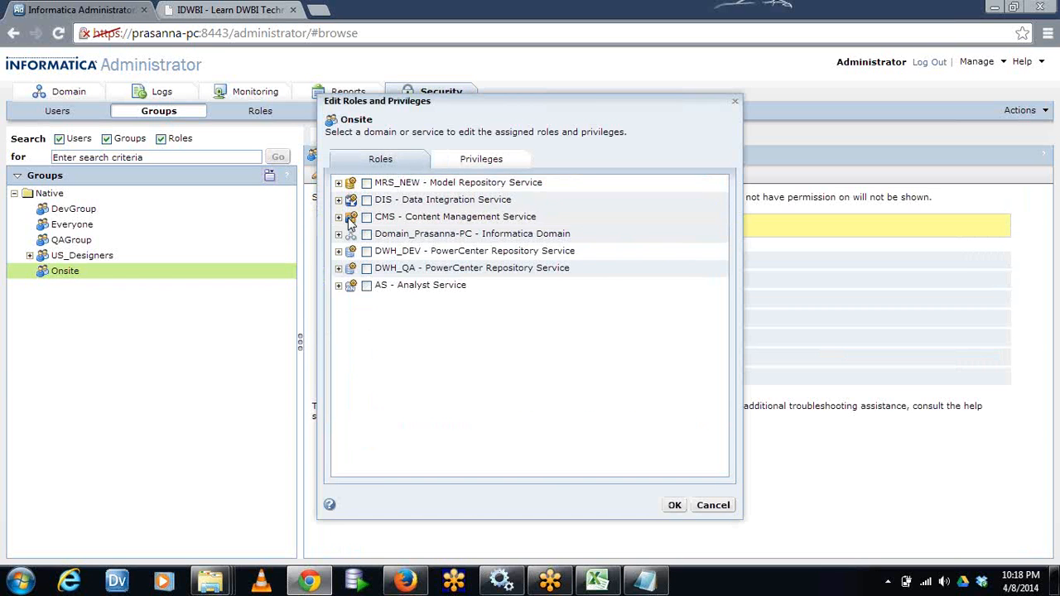
{"action": "left_click", "coordinate": [339, 251]}
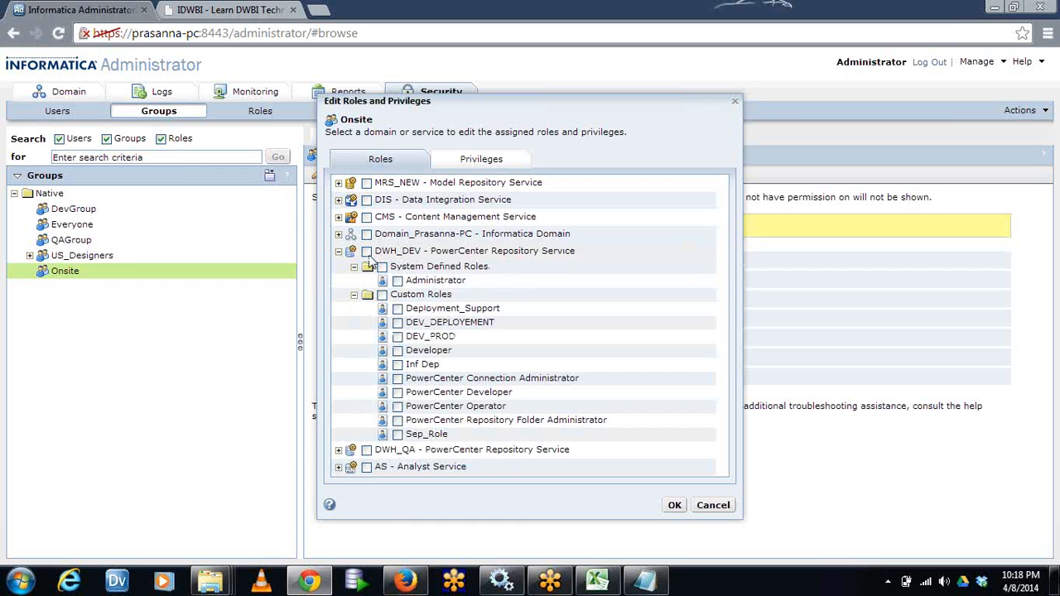
{"action": "left_click", "coordinate": [367, 251]}
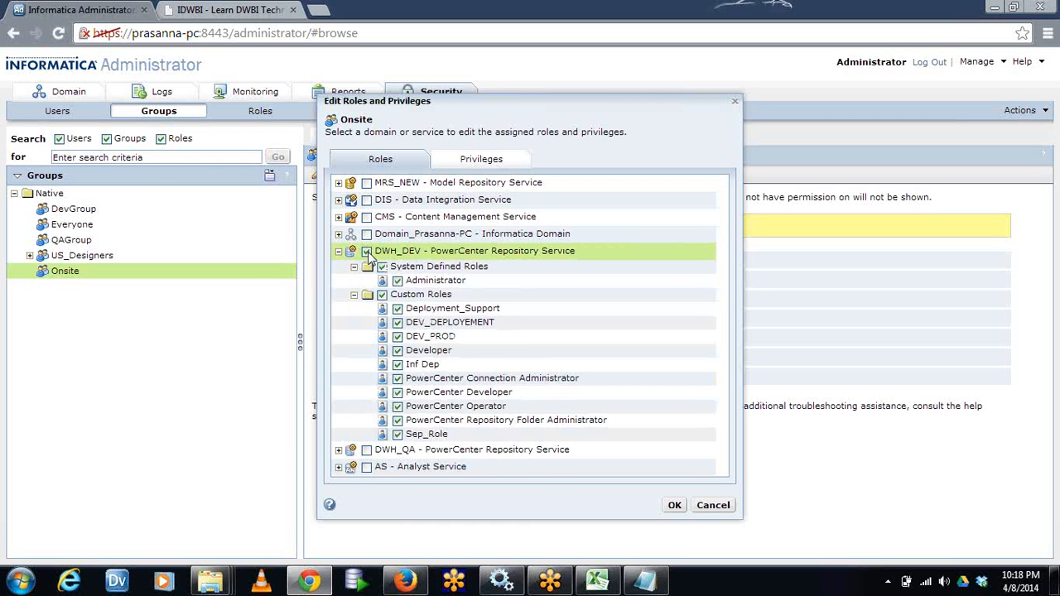
{"action": "left_click", "coordinate": [367, 251]}
Review the individual DWH_DEV privileges that can be assigned to the Onsite group, and cancel the role and privilege edits
{"action": "left_click", "coordinate": [470, 165]}
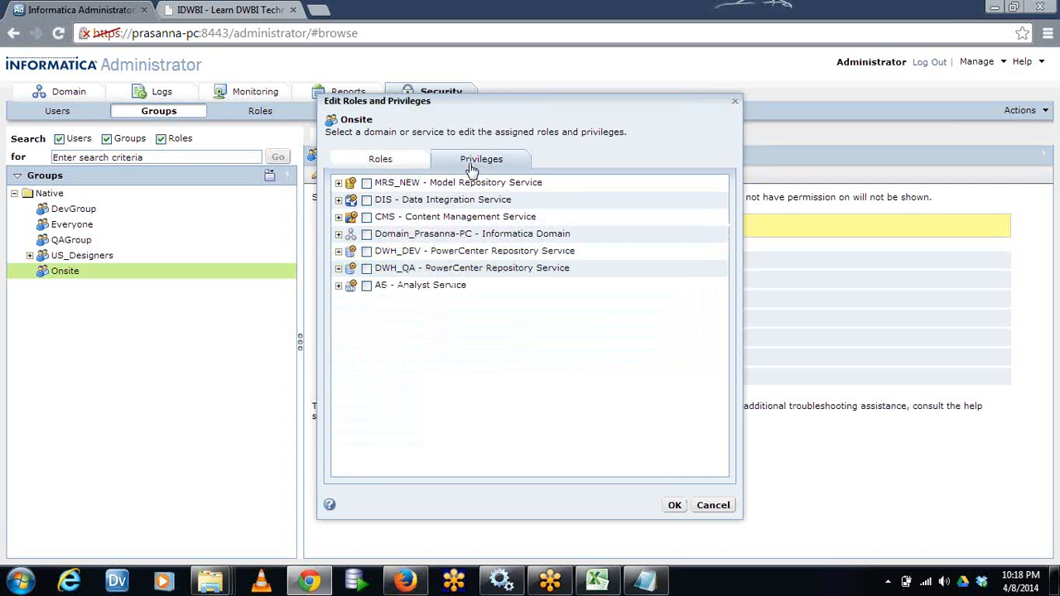
{"action": "left_click", "coordinate": [339, 252]}
{"action": "left_click_drag", "start_coordinate": [724, 307], "coordinate": [722, 335]}
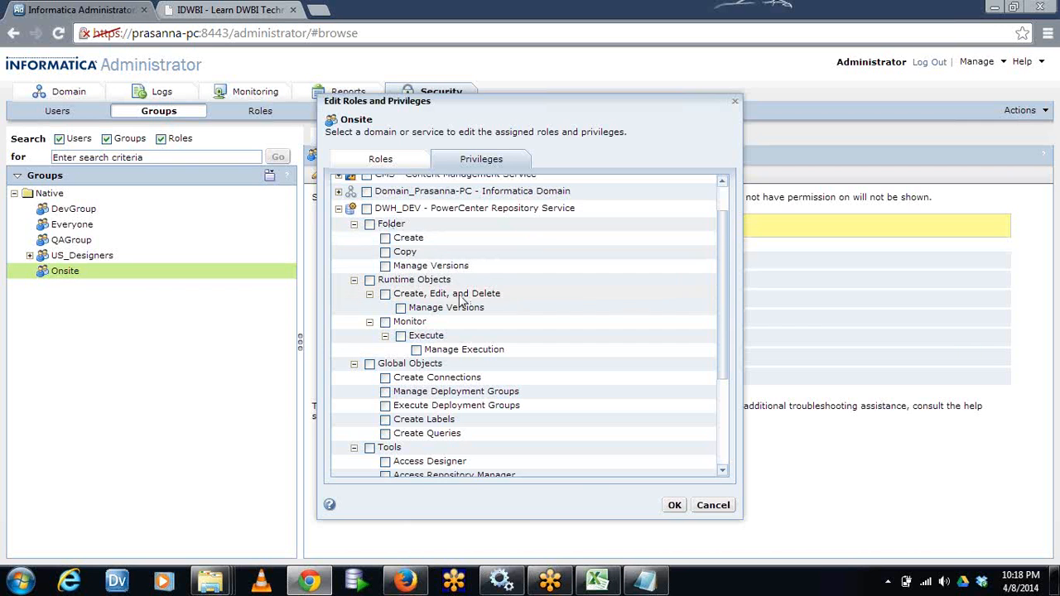
{"action": "left_click_drag", "start_coordinate": [728, 308], "coordinate": [730, 403]}
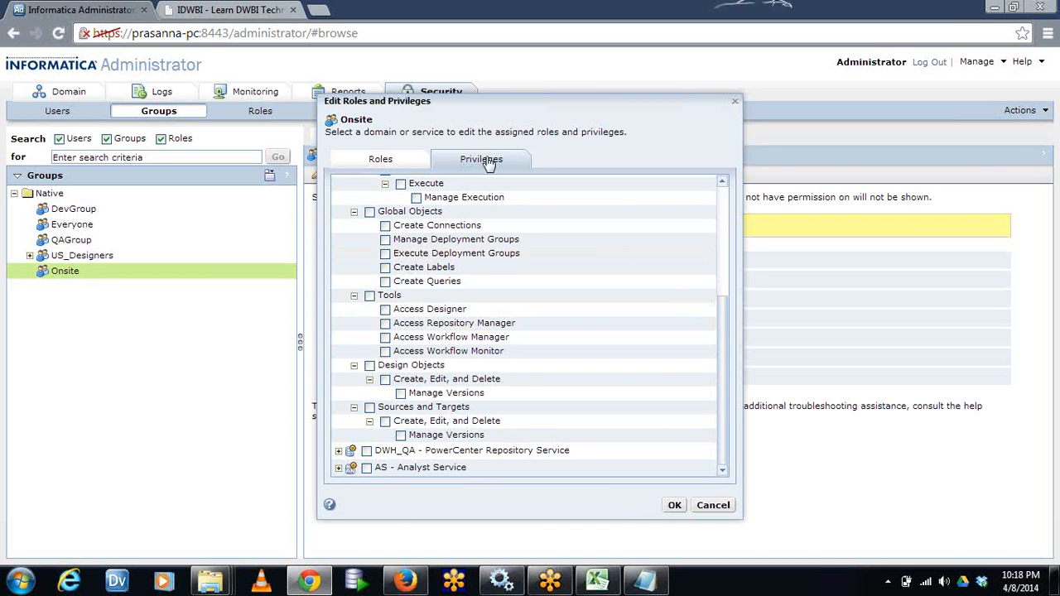
{"action": "left_click", "coordinate": [388, 159]}
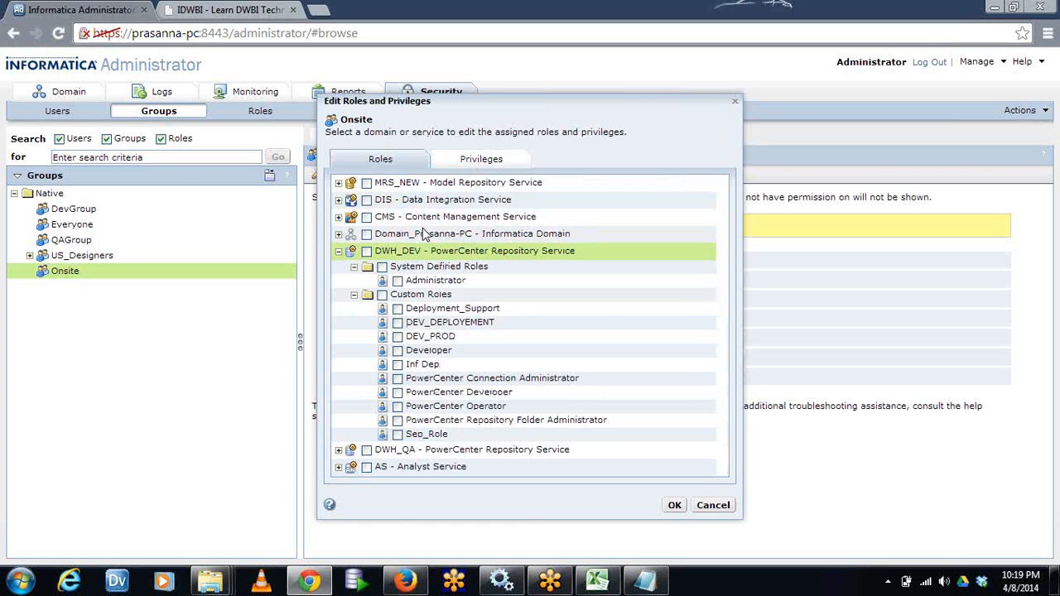
{"action": "left_click", "coordinate": [711, 505]}
Show the system-defined and custom roles with a wider role list, and look at the option for creating a role
{"action": "left_click", "coordinate": [240, 120]}
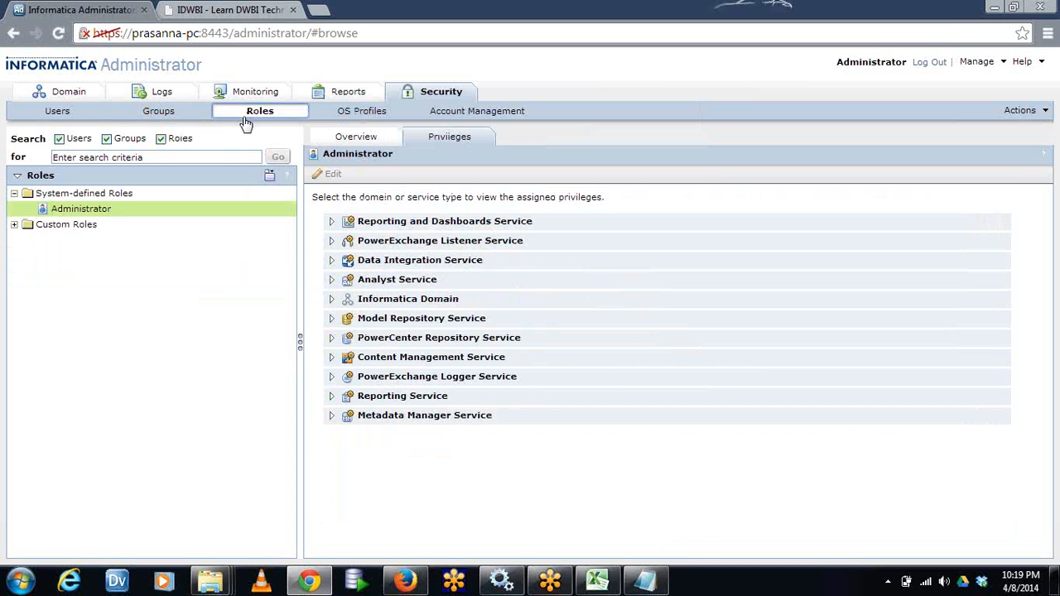
{"action": "left_click", "coordinate": [14, 224]}
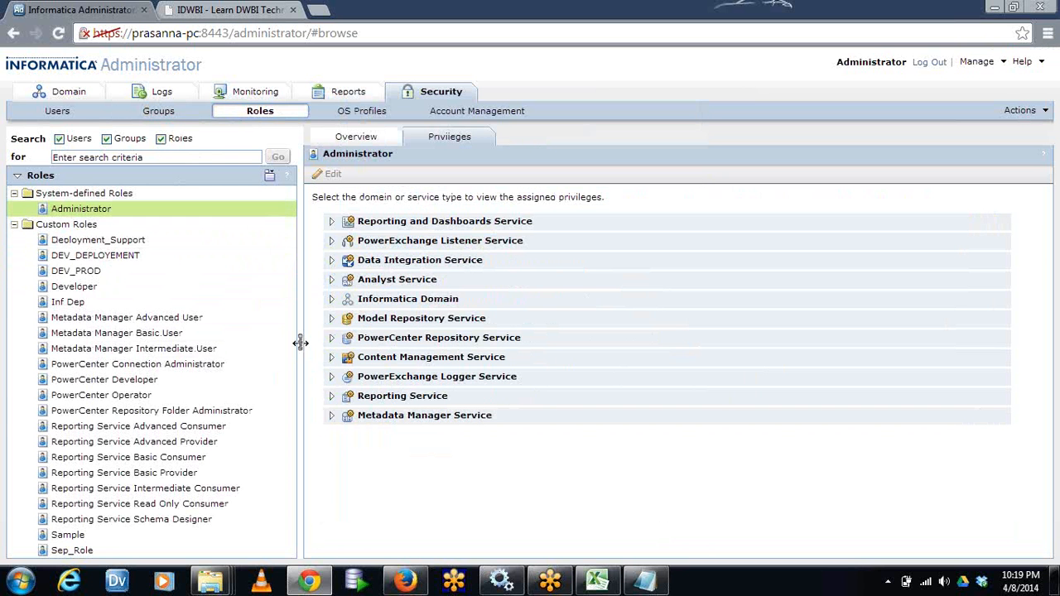
{"action": "left_click_drag", "start_coordinate": [301, 341], "coordinate": [325, 343]}
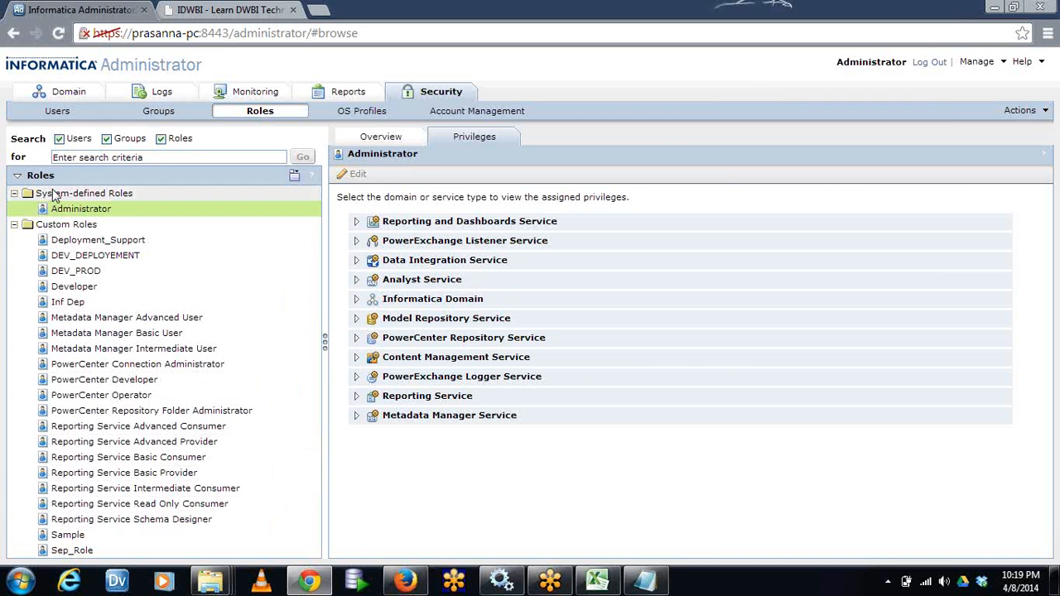
{"action": "left_click", "coordinate": [71, 214]}
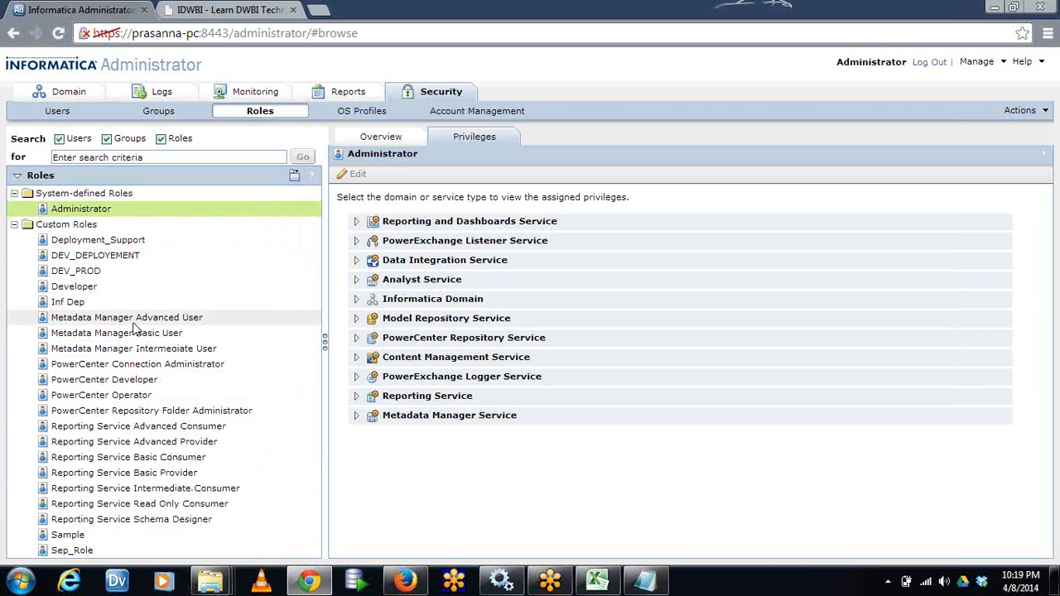
{"action": "left_click", "coordinate": [294, 174]}
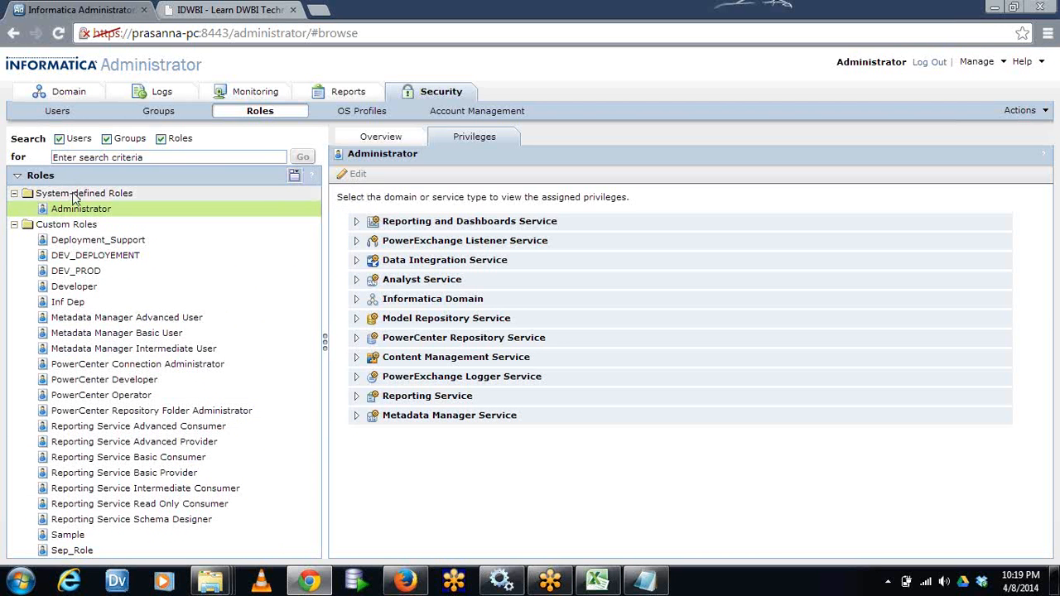
{"action": "left_click", "coordinate": [70, 225]}
{"action": "left_click", "coordinate": [295, 175]}
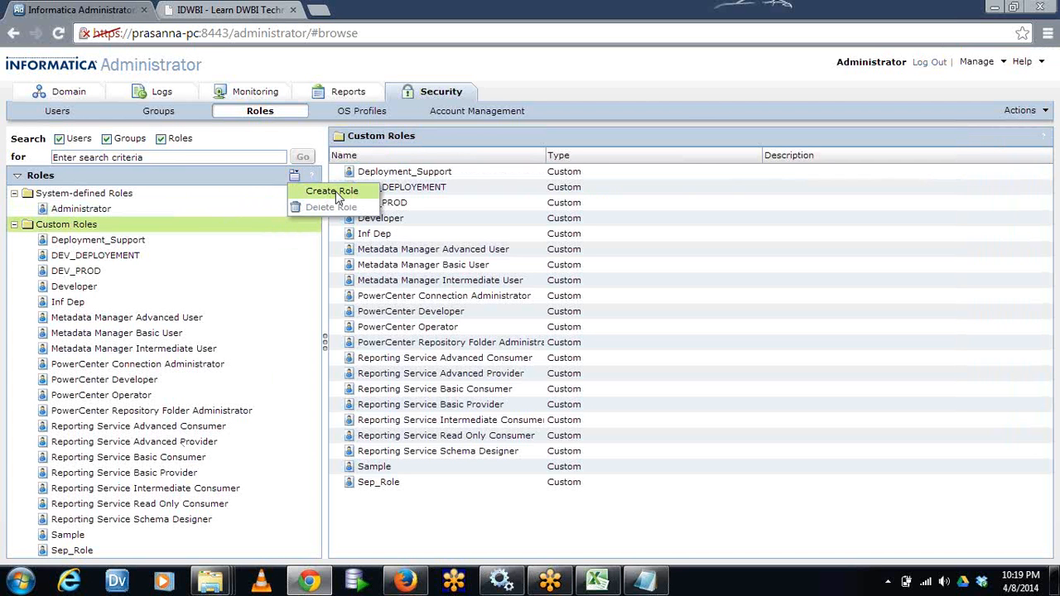
Examine the PowerCenter Repository Service privileges of the Inf Dep custom role, and cancel without changing them
{"action": "left_click", "coordinate": [70, 304]}
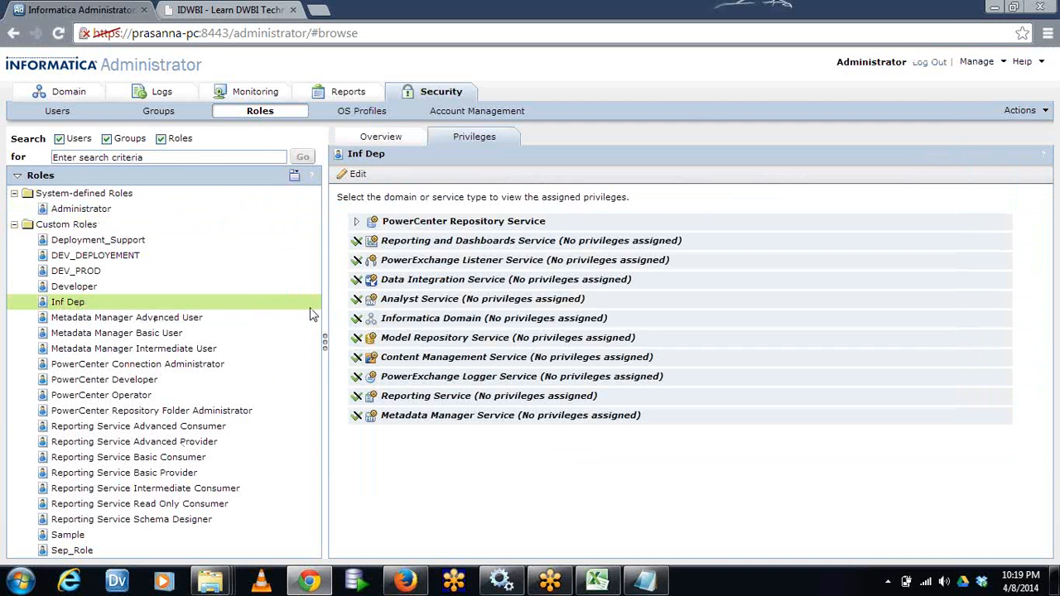
{"action": "left_click", "coordinate": [356, 174]}
{"action": "left_click", "coordinate": [337, 266]}
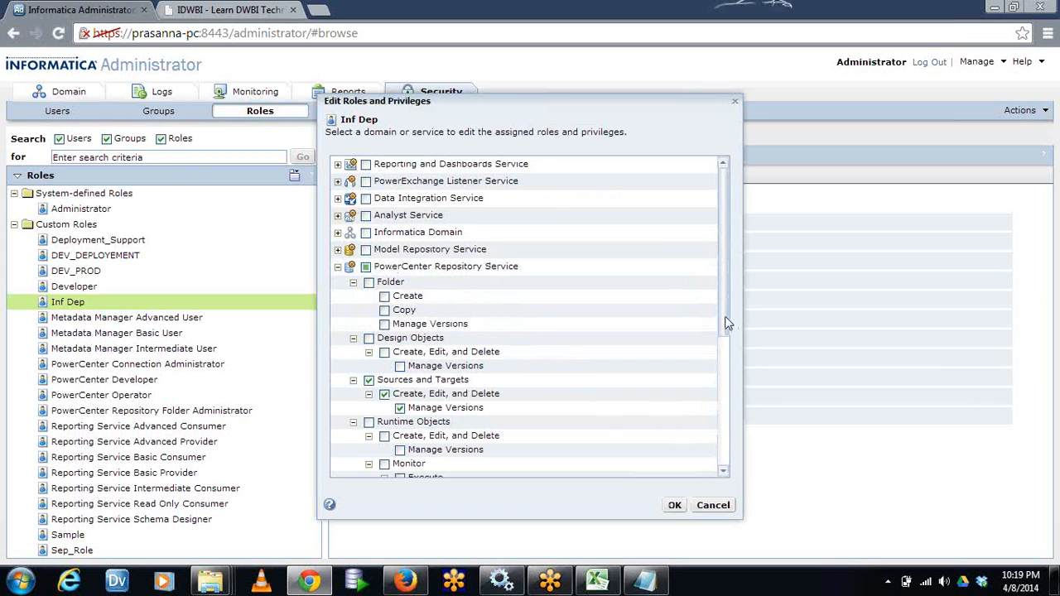
{"action": "left_click_drag", "start_coordinate": [726, 327], "coordinate": [726, 412]}
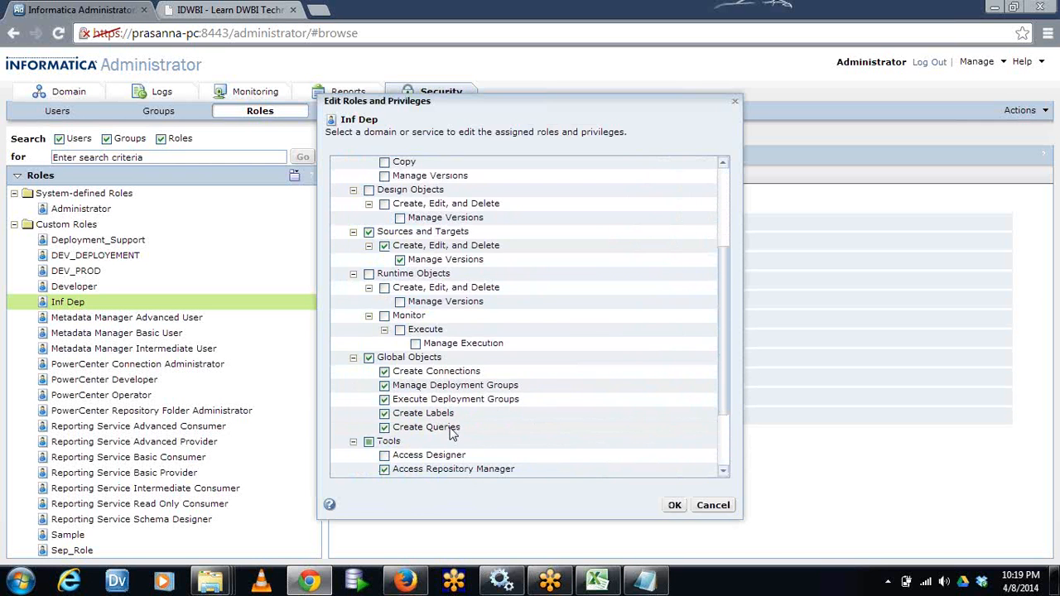
{"action": "scroll", "coordinate": [725, 386], "scroll_direction": "down", "scroll_amount": 3}
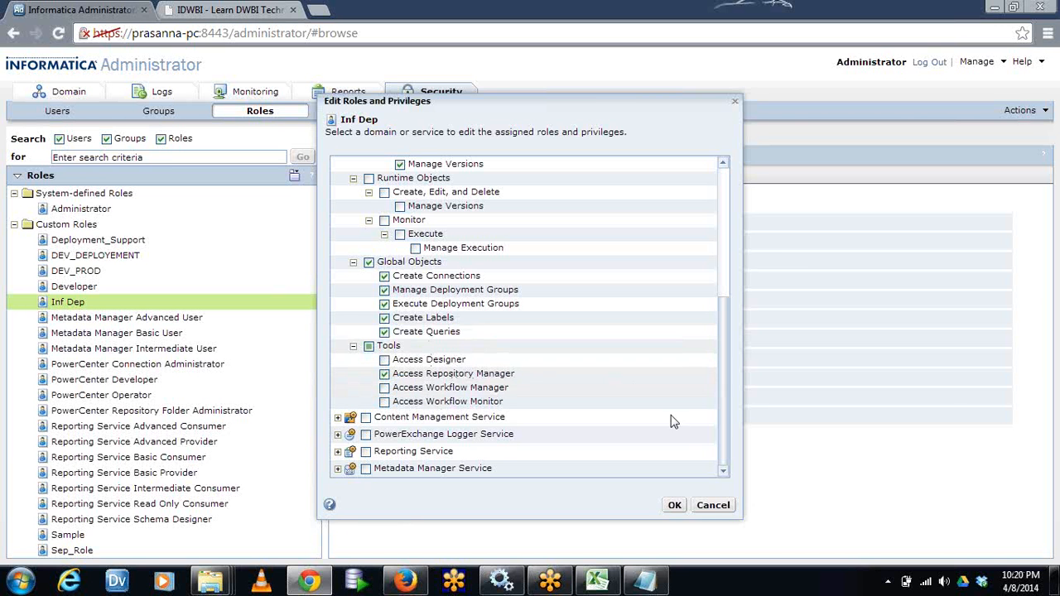
{"action": "left_click", "coordinate": [712, 505]}
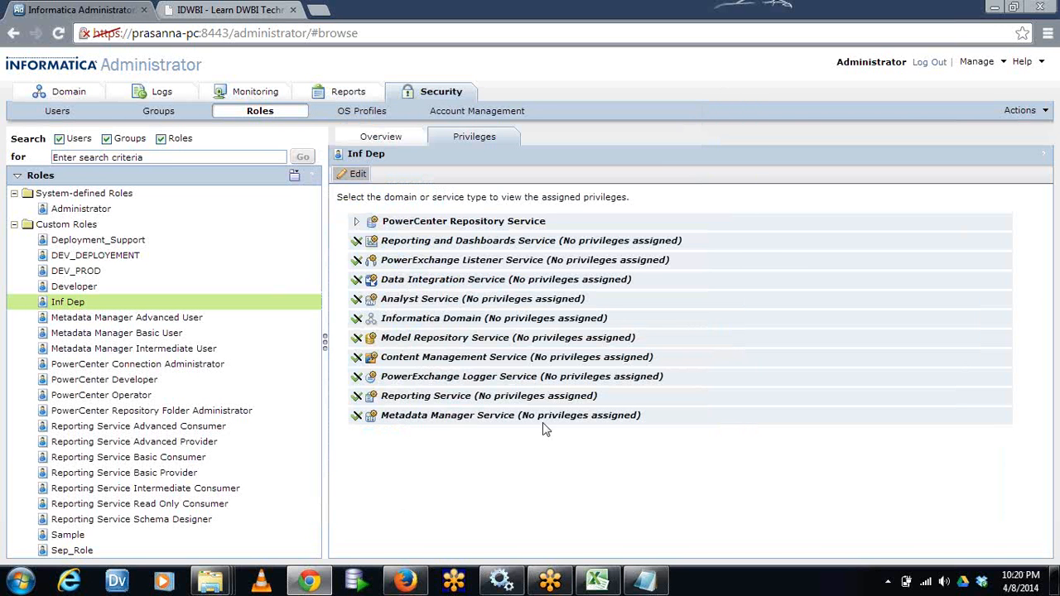
Return to the Onsite group and look through its overview, privileges and domain permissions
{"action": "left_click", "coordinate": [163, 116]}
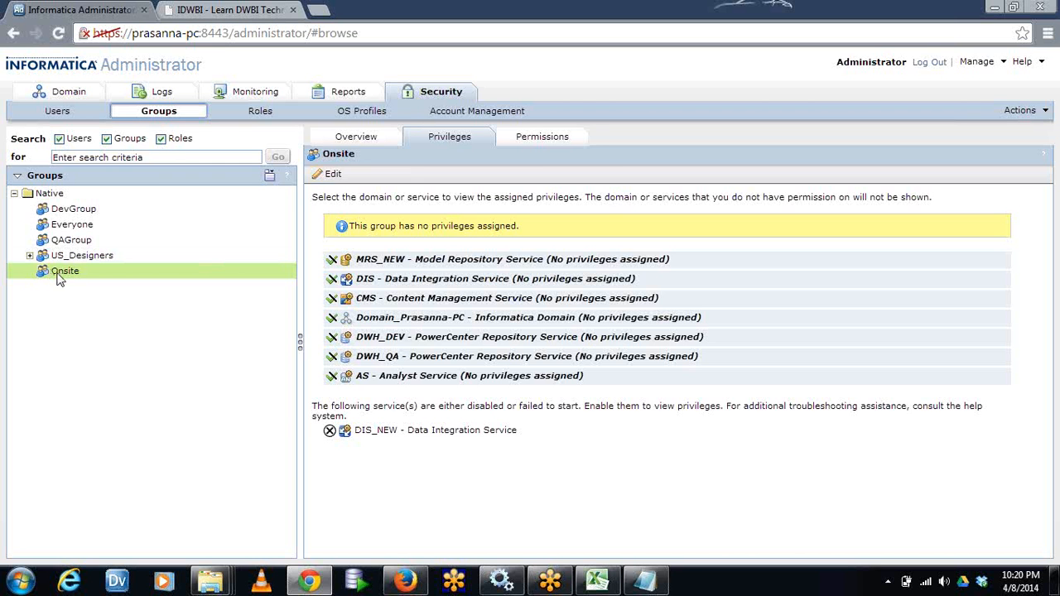
{"action": "left_click", "coordinate": [352, 144]}
{"action": "left_click", "coordinate": [355, 142]}
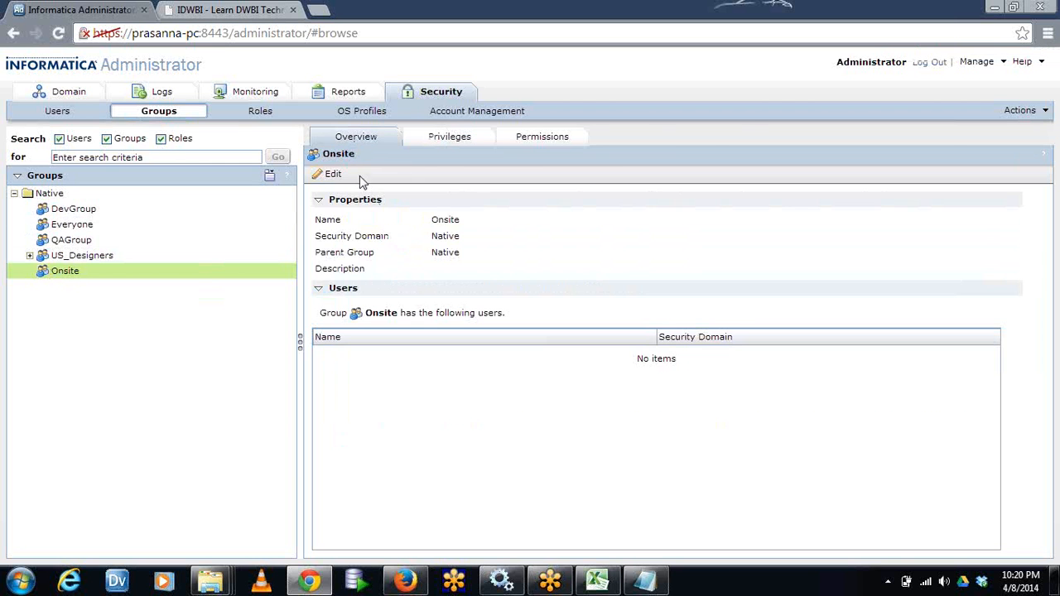
{"action": "left_click", "coordinate": [456, 145]}
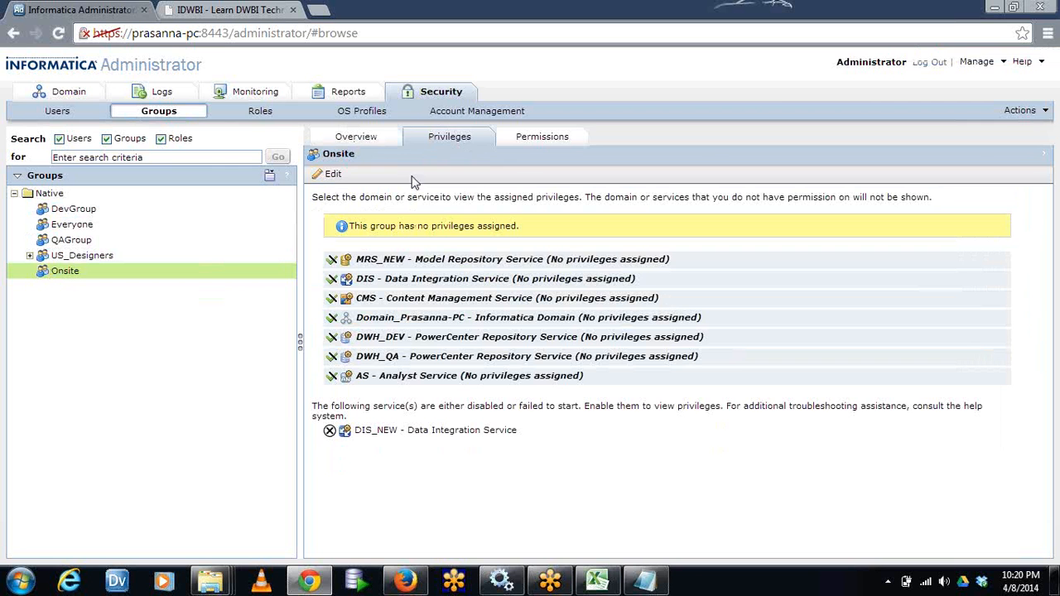
{"action": "left_click", "coordinate": [520, 144]}
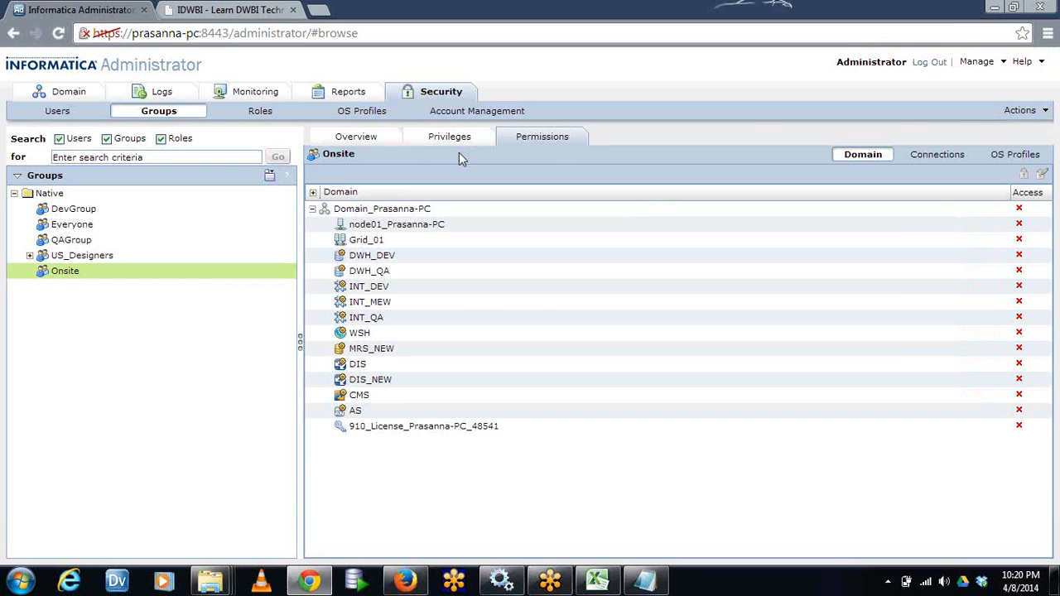
Assign the Inf Dep custom role for the DWH_DEV repository service to the Onsite group
{"action": "left_click", "coordinate": [432, 141]}
{"action": "left_click", "coordinate": [331, 174]}
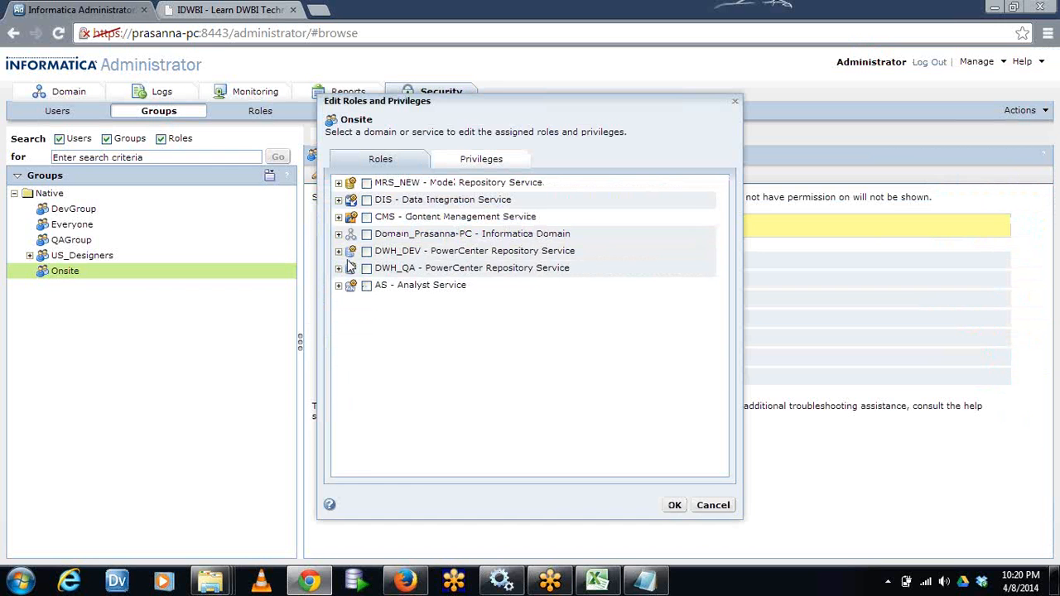
{"action": "left_click", "coordinate": [338, 251]}
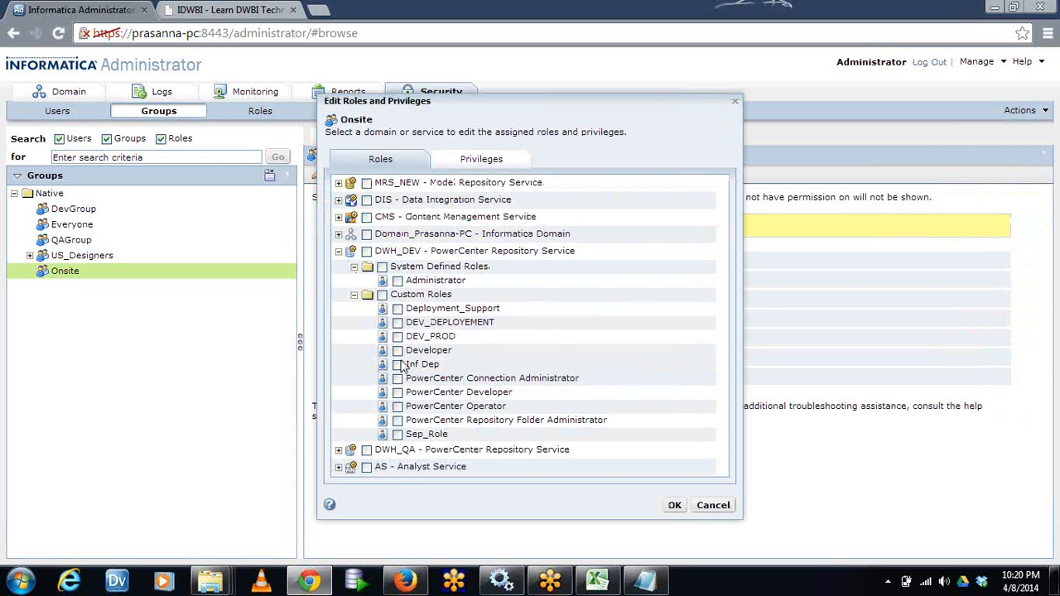
{"action": "left_click", "coordinate": [397, 364]}
{"action": "left_click", "coordinate": [674, 507]}
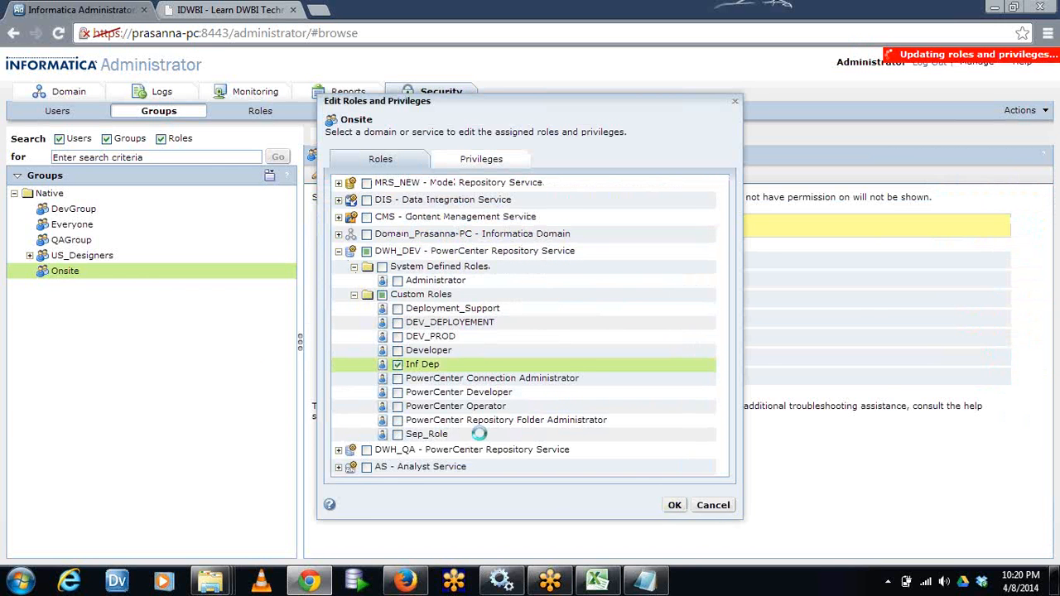
Add the native user Random12234 to the Onsite group and save the group assignment
{"action": "left_click", "coordinate": [73, 113]}
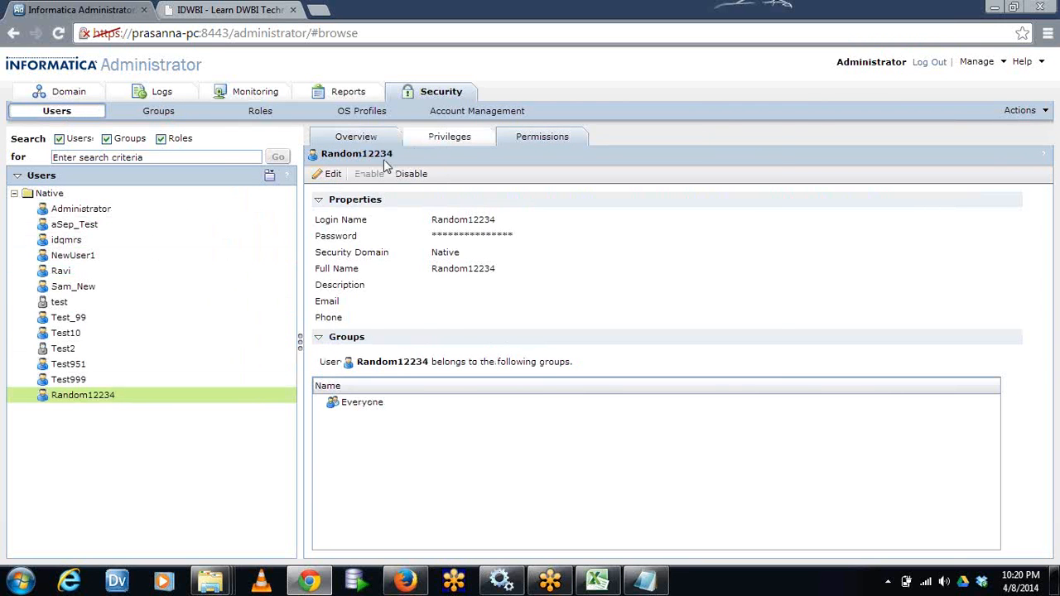
{"action": "left_click", "coordinate": [329, 174]}
{"action": "left_click", "coordinate": [445, 181]}
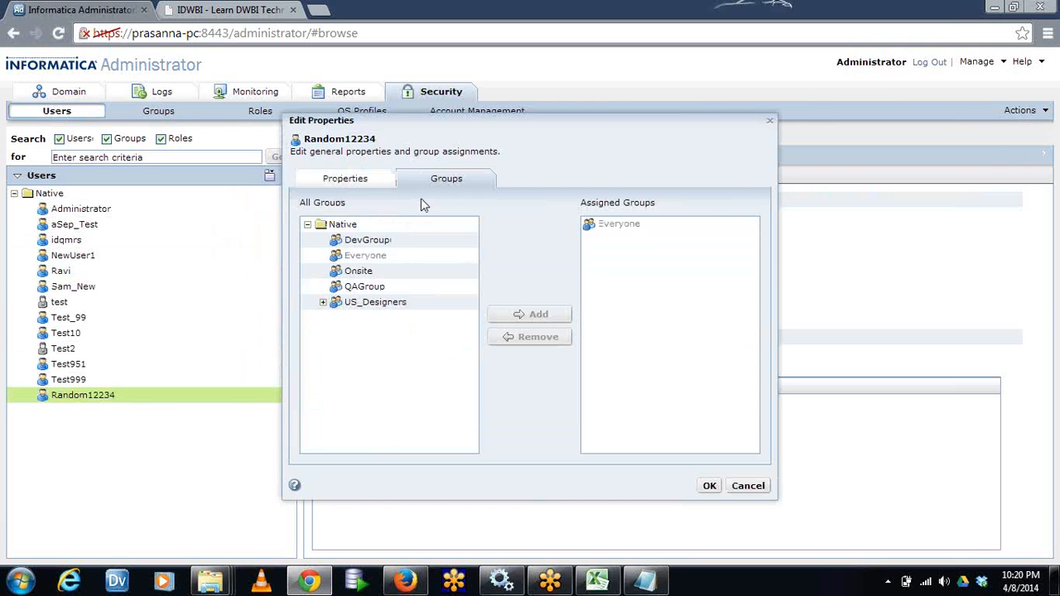
{"action": "left_click", "coordinate": [323, 302]}
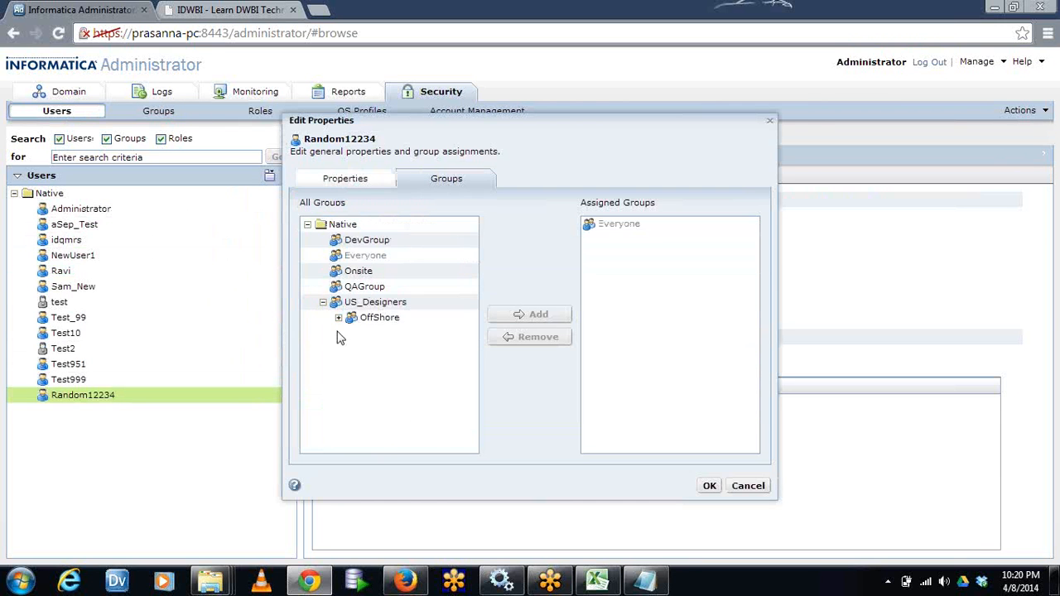
{"action": "left_click", "coordinate": [358, 272]}
{"action": "left_click", "coordinate": [515, 320]}
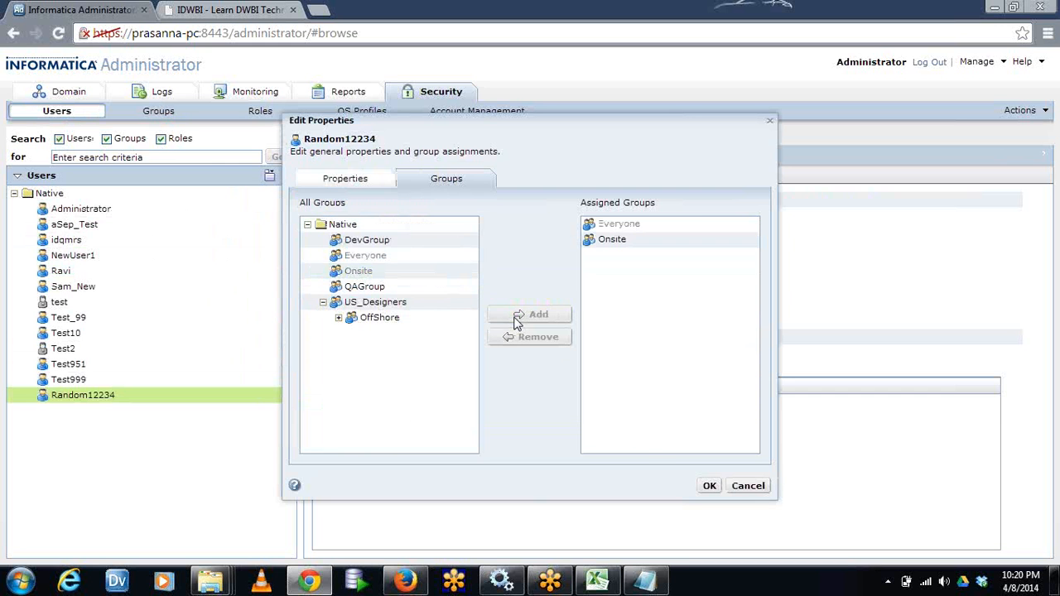
{"action": "left_click", "coordinate": [706, 485]}
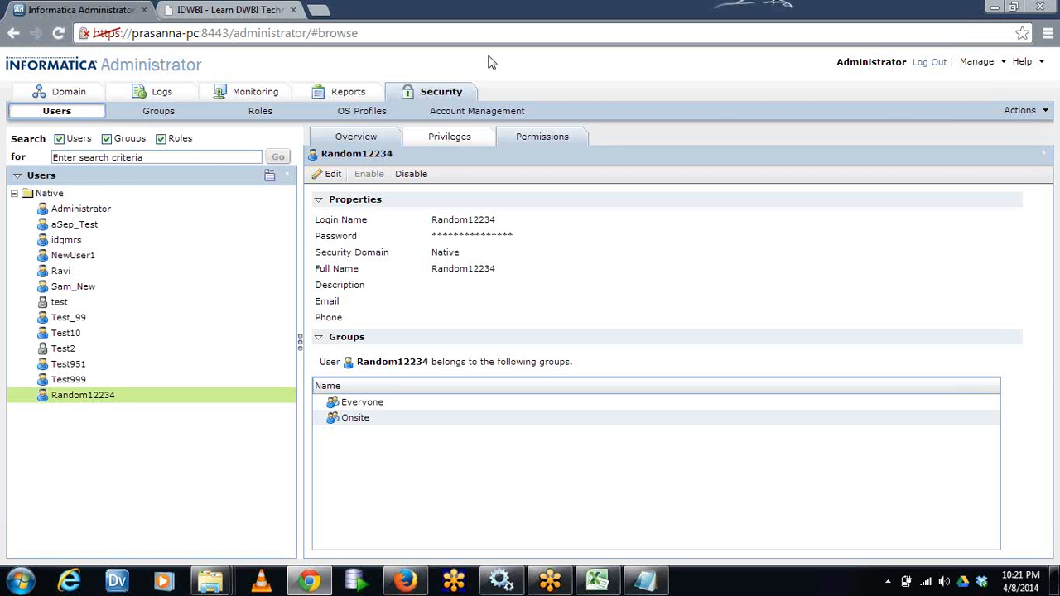
Look at the LDAP connectivity settings in the LDAP configuration, and cancel without entering any values
{"action": "left_click", "coordinate": [1023, 113]}
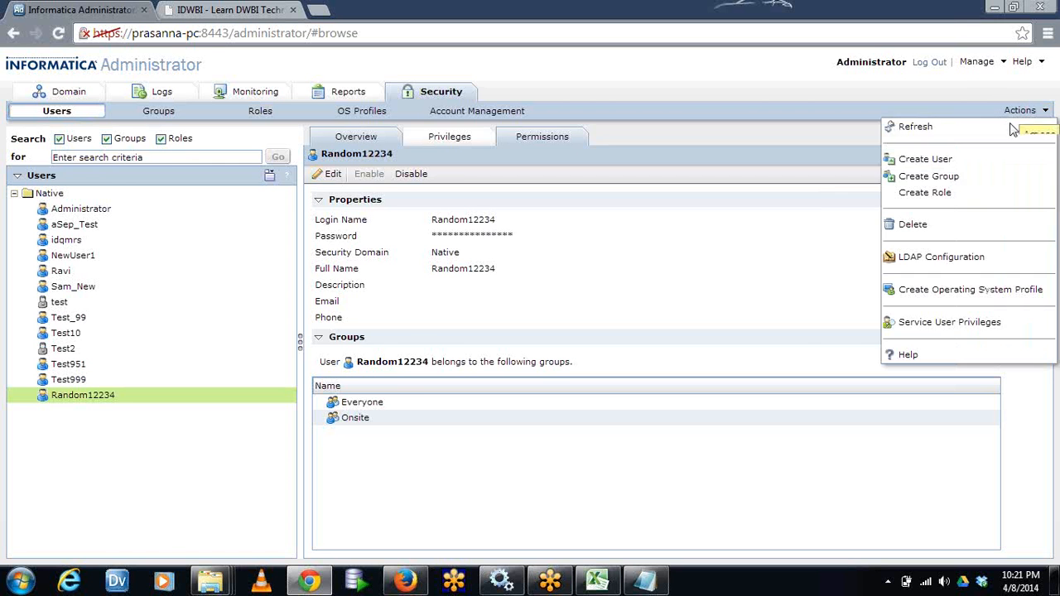
{"action": "left_click", "coordinate": [934, 256]}
{"action": "left_click", "coordinate": [450, 157]}
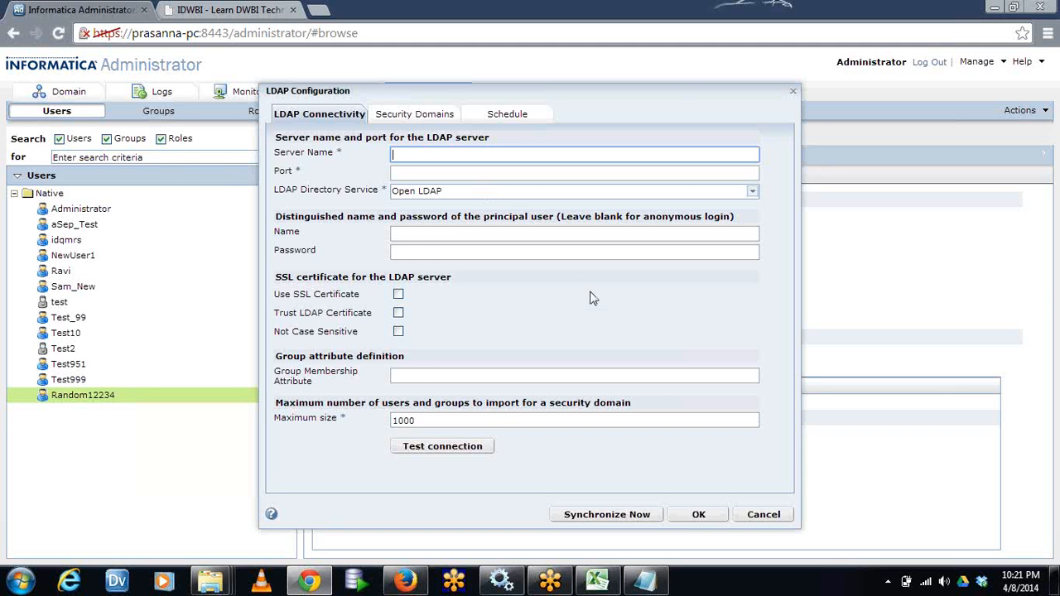
{"action": "left_click", "coordinate": [764, 514]}
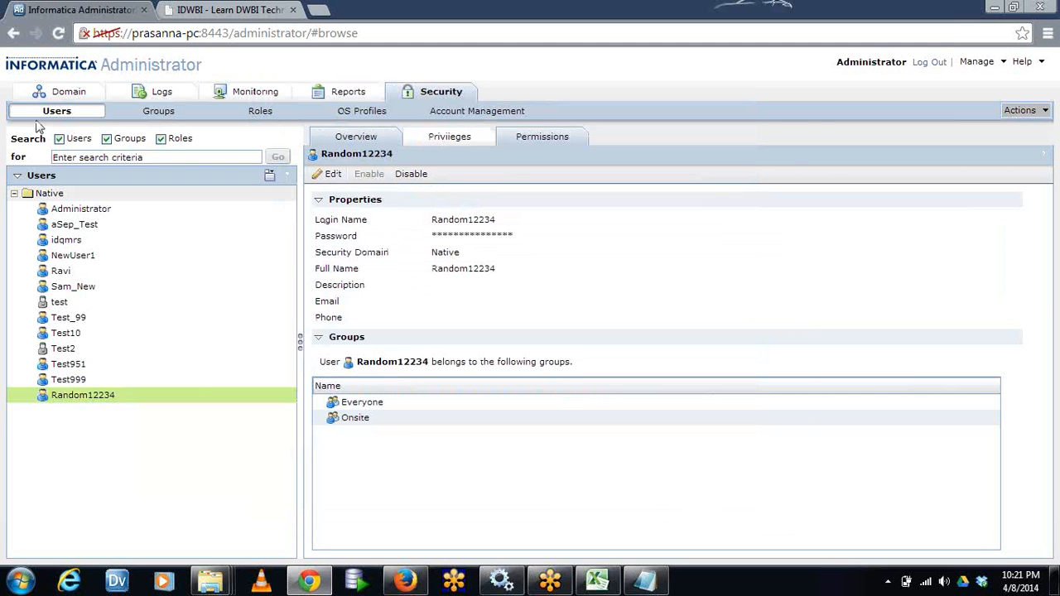
Switch to the open Notepad notes, dock the window to the screen's left half and clear all its text
{"action": "left_click", "coordinate": [644, 579]}
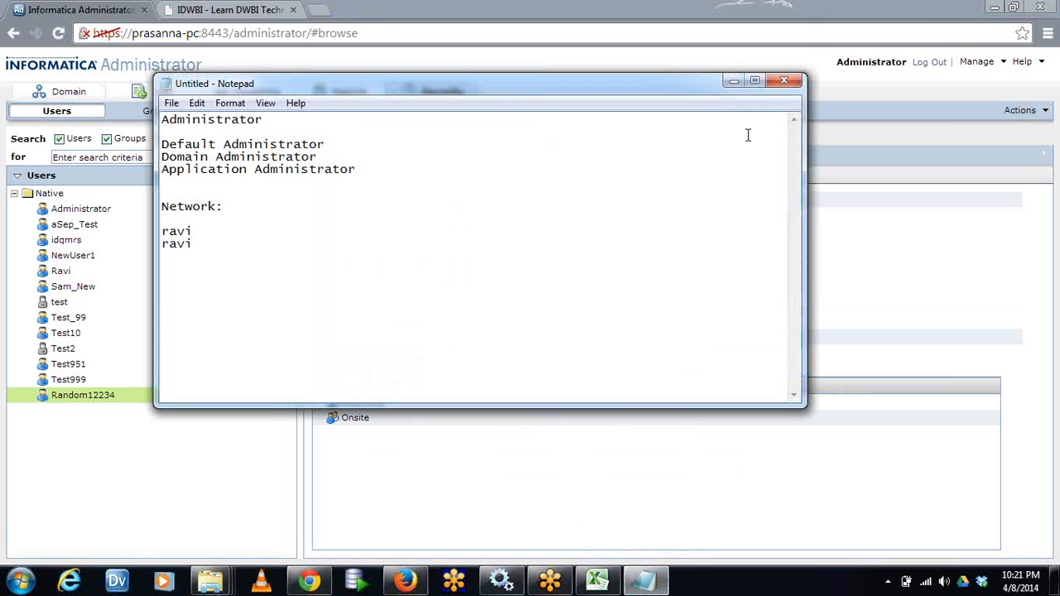
{"action": "key", "text": "super+Left"}
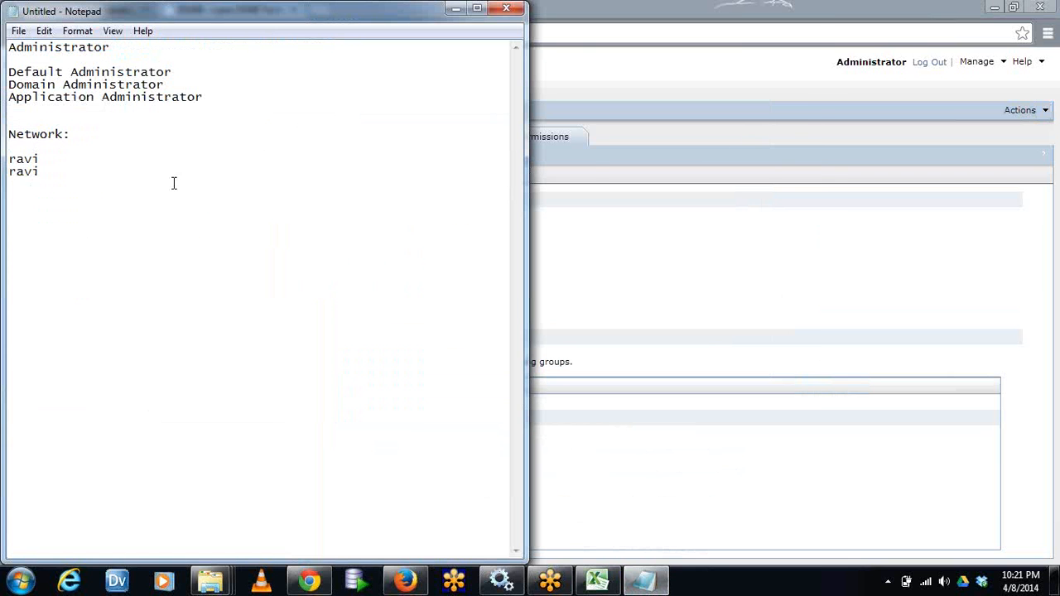
{"action": "left_click_drag", "start_coordinate": [40, 171], "coordinate": [4, 137]}
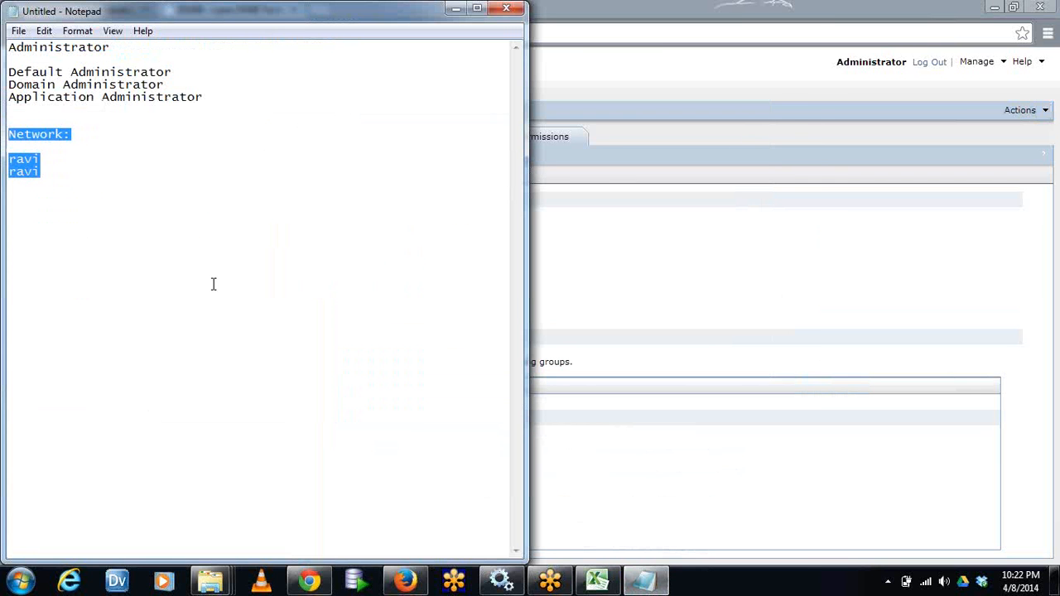
{"action": "key", "text": "Delete"}
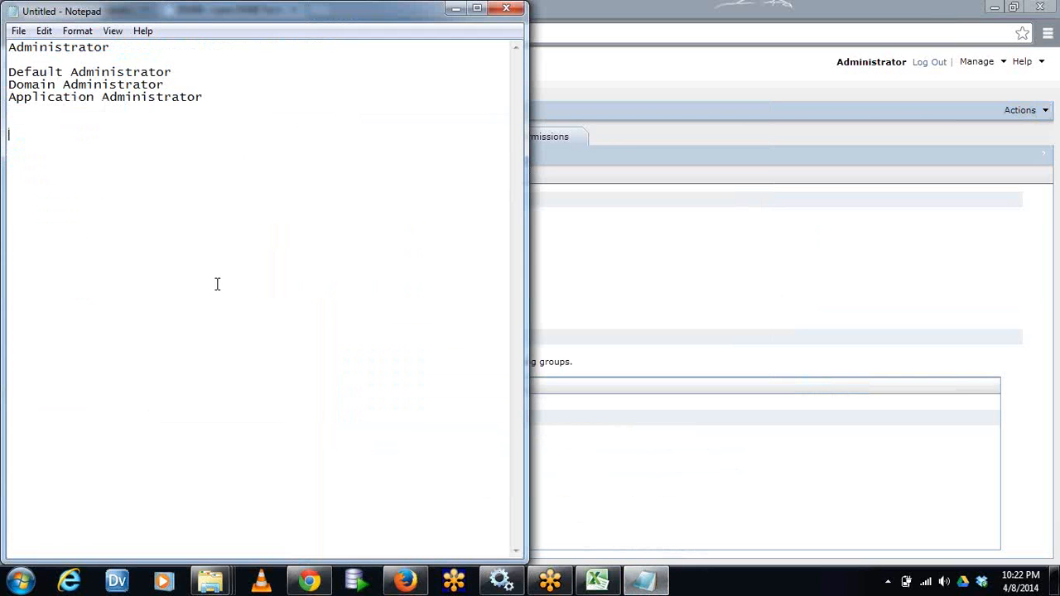
{"action": "left_click_drag", "start_coordinate": [271, 279], "coordinate": [4, 27]}
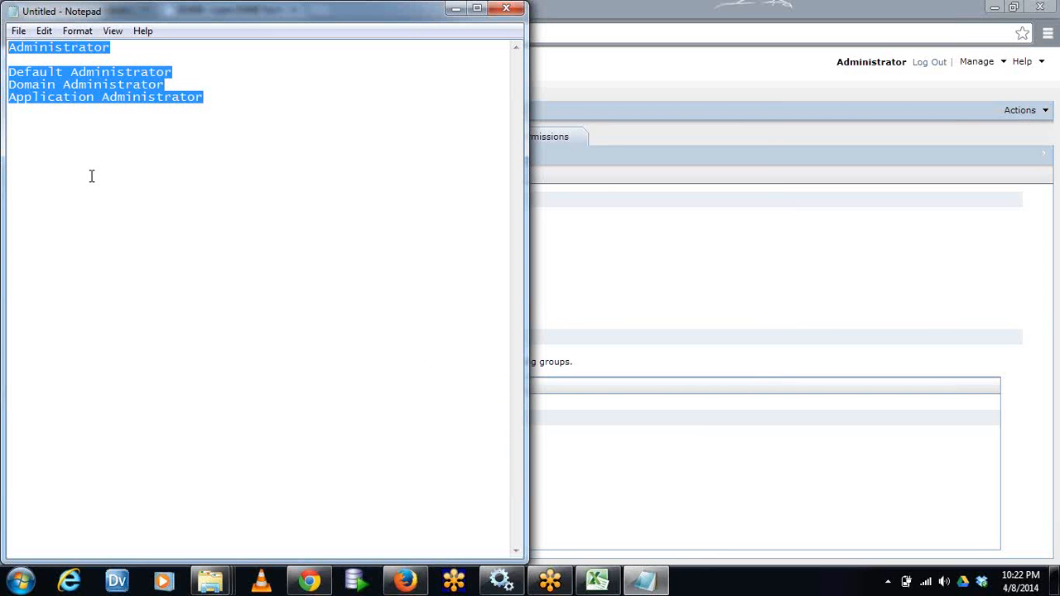
{"action": "key", "text": "Delete"}
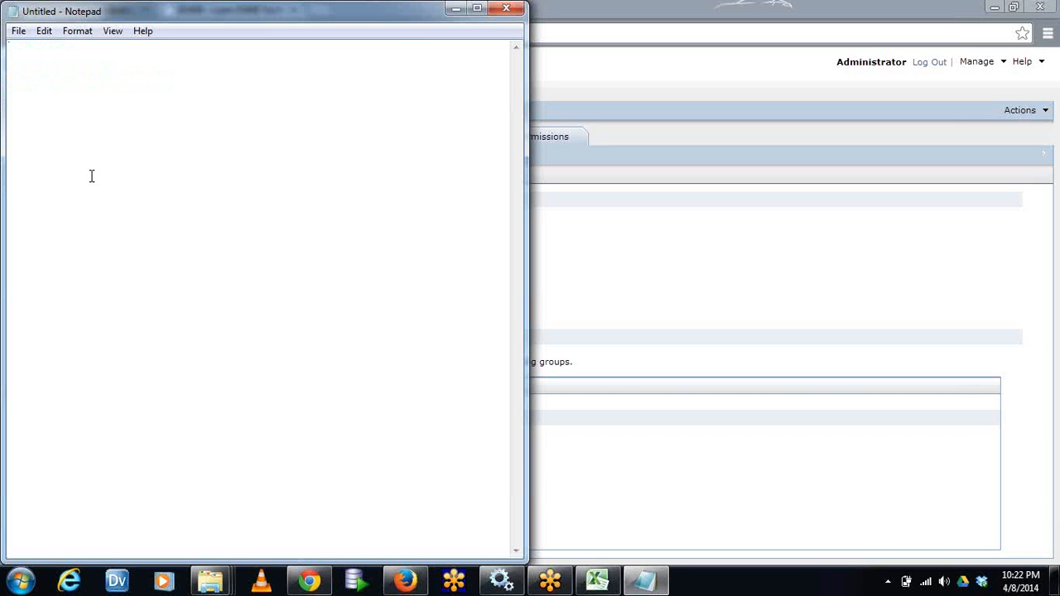
Write "Application Specilist" as the first line of the project role list
{"action": "type", "text": "Application Specilai"}
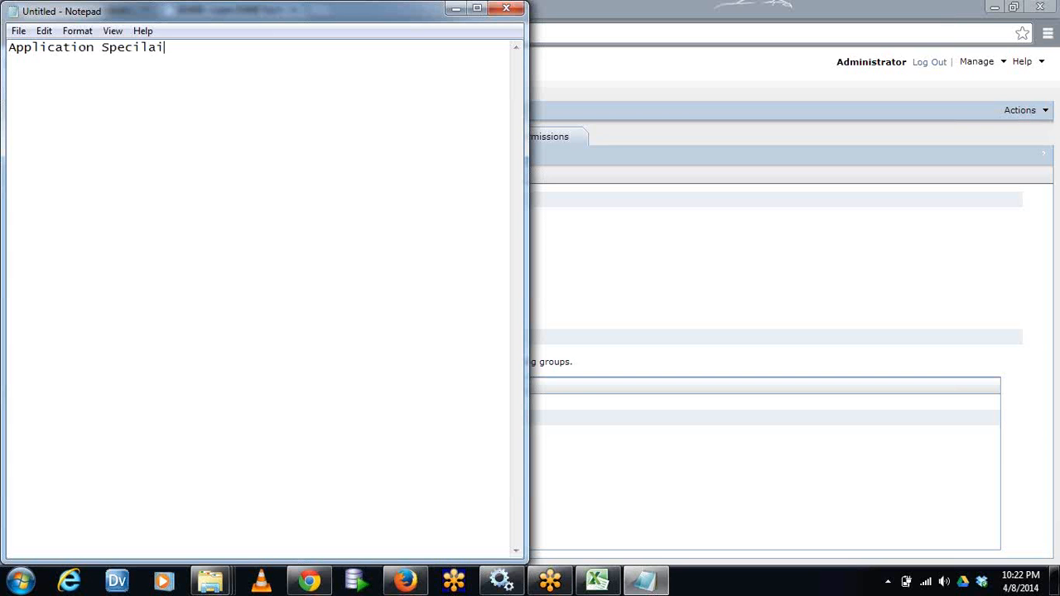
{"action": "key", "text": "BackSpace"}
{"action": "type", "text": "ist"}
{"action": "key", "text": "Return"}
Add "Business Analyst" and "Data Architect" on separate lines of the role list
{"action": "type", "text": "Busin"}
{"action": "key", "text": "BackSpace"}
{"action": "key", "text": "BackSpace"}
{"action": "key", "text": "BackSpace"}
{"action": "key", "text": "BackSpace"}
{"action": "key", "text": "BackSpace"}
{"action": "type", "text": "Business Ana"}
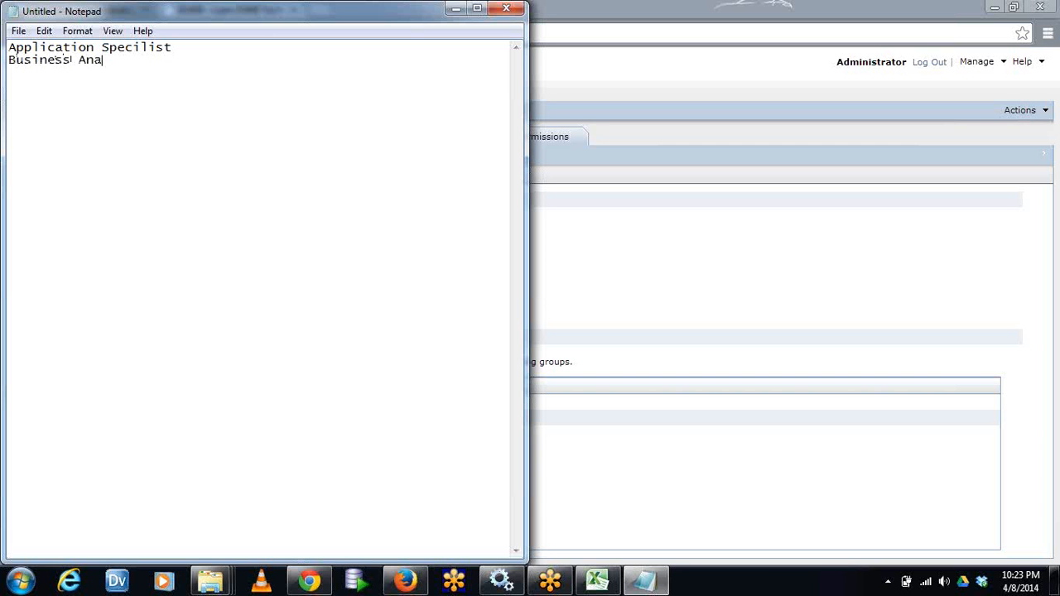
{"action": "type", "text": "lyst"}
{"action": "type", "text": "Data Arc"}
{"action": "type", "text": "hitect"}
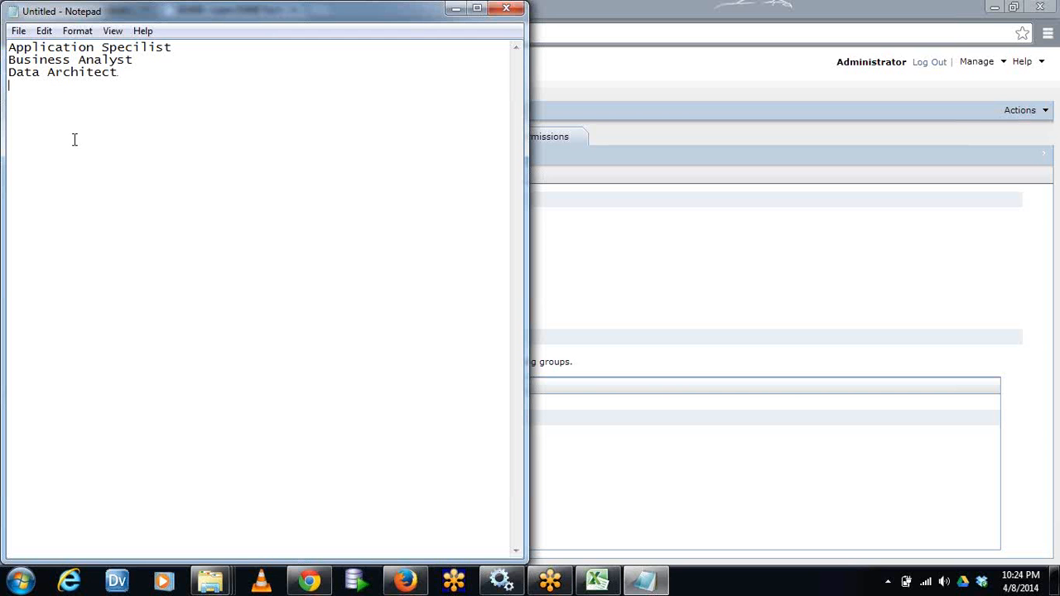
Highlight the Data Architect and Application Specilist entries in turn to point them out
{"action": "left_click_drag", "start_coordinate": [125, 76], "coordinate": [4, 76]}
{"action": "left_click", "coordinate": [164, 75]}
{"action": "left_click_drag", "start_coordinate": [191, 51], "coordinate": [4, 28]}
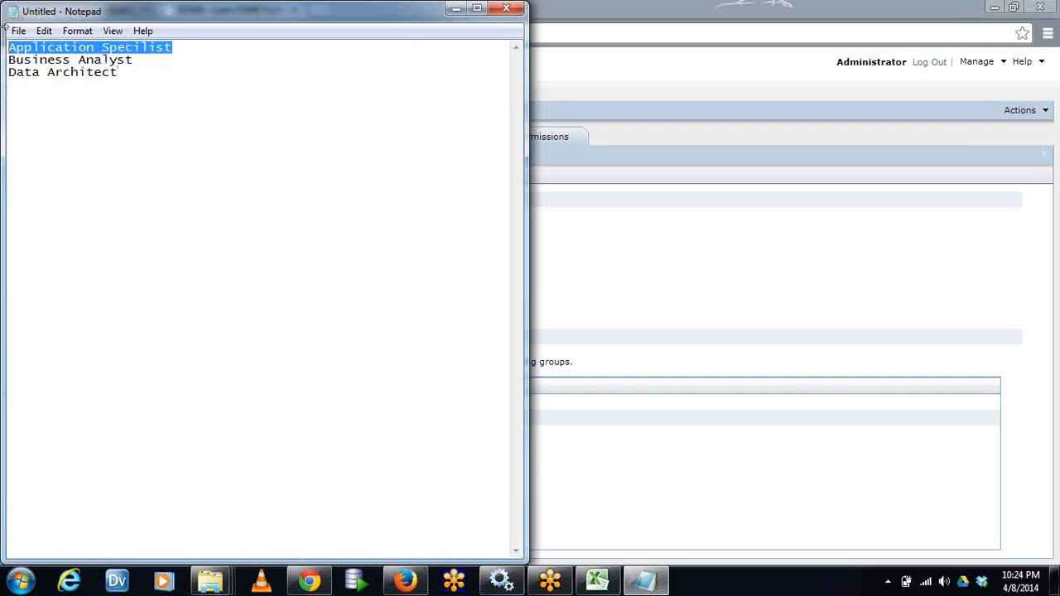
{"action": "left_click", "coordinate": [207, 52]}
{"action": "left_click_drag", "start_coordinate": [201, 47], "coordinate": [4, 38]}
{"action": "left_click_drag", "start_coordinate": [171, 80], "coordinate": [3, 76]}
{"action": "left_click", "coordinate": [194, 104]}
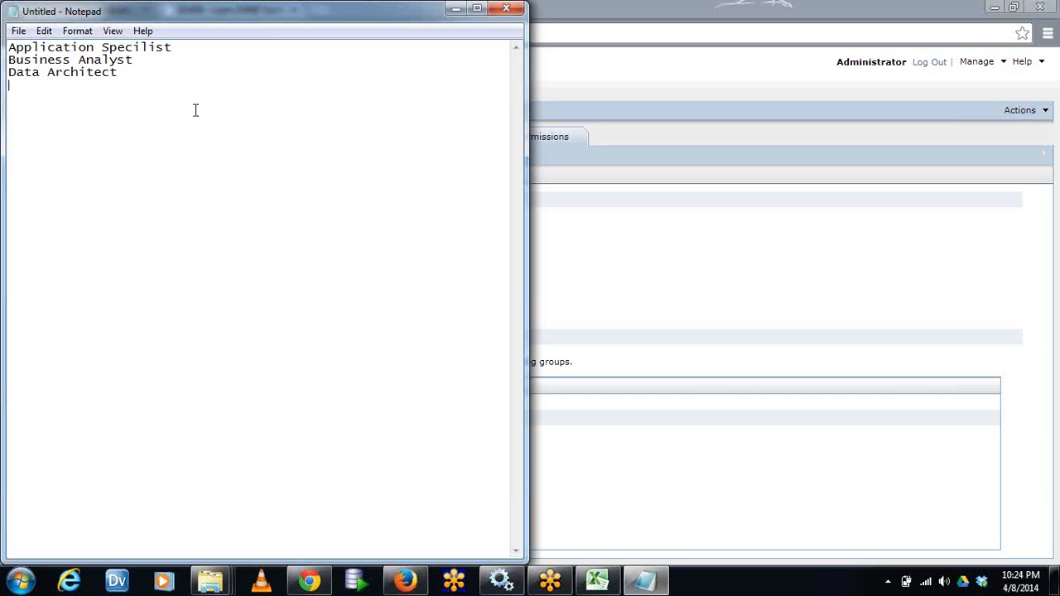
Add "Developer" and "DQ Developer" on separate lines below Data Architect
{"action": "type", "text": "Developer"}
{"action": "type", "text": "DQ Deve"}
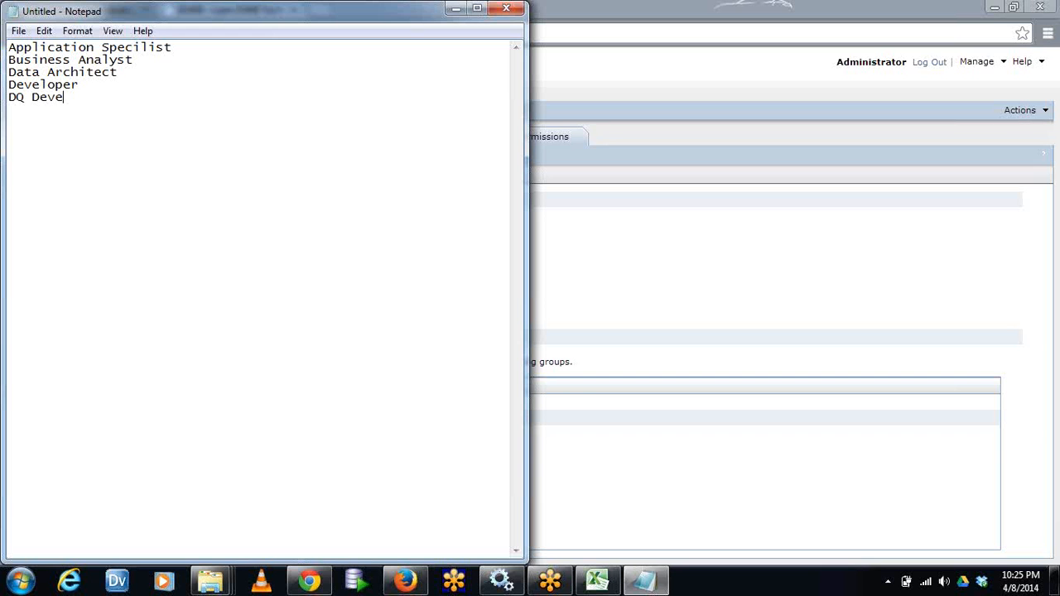
{"action": "type", "text": "loper"}
{"action": "key", "text": "Return"}
Add "Data Stewards/ Analyst" as the line below DQ Developer
{"action": "type", "text": "n"}
{"action": "key", "text": "BackSpace"}
{"action": "key", "text": "BackSpace"}
{"action": "type", "text": "Data St"}
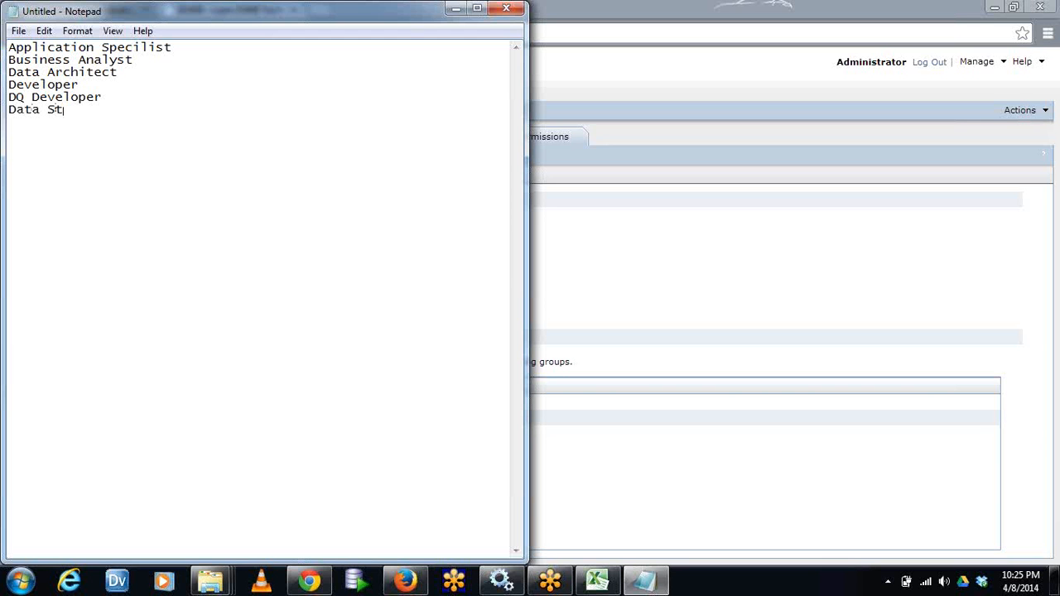
{"action": "type", "text": "ewards/ Analyst"}
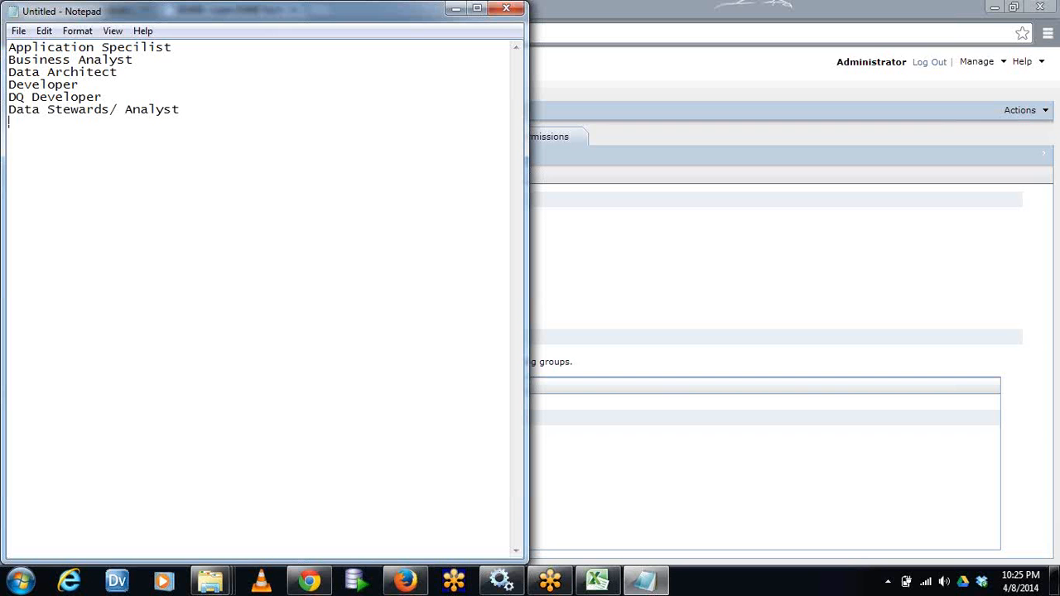
Add the line "DWH Administrator - DBA" to the role list and highlight it briefly
{"action": "type", "text": "DWH Administrator"}
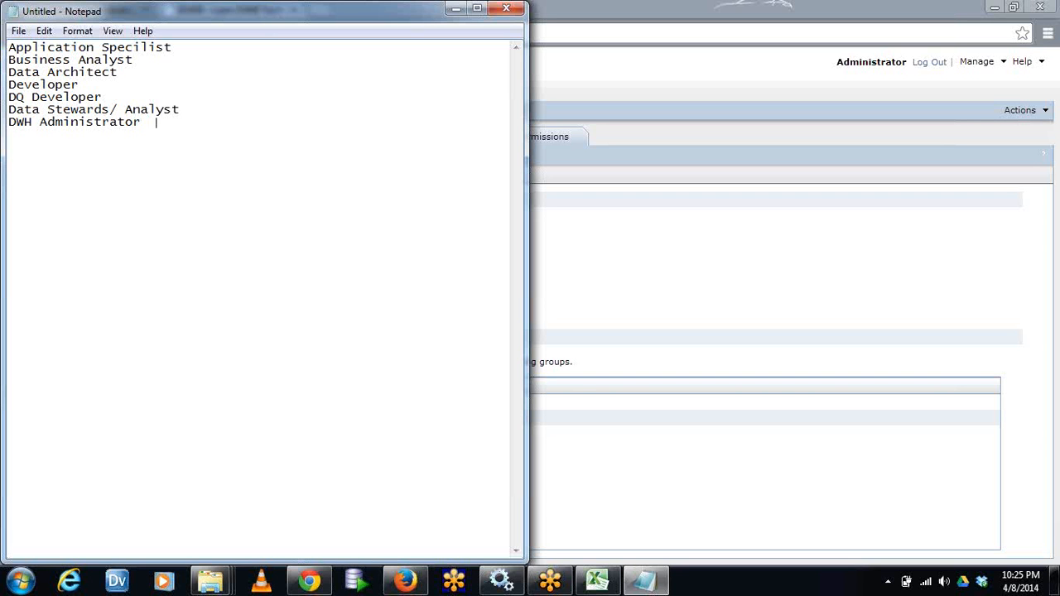
{"action": "type", "text": "-  DBA"}
{"action": "key", "text": "shift+Home"}
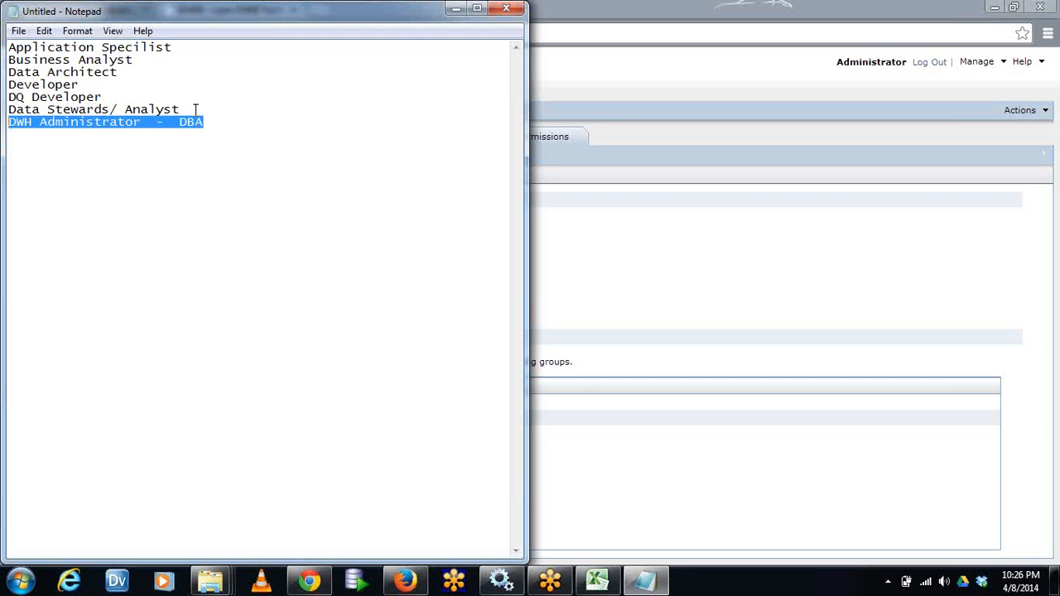
{"action": "key", "text": "Down"}
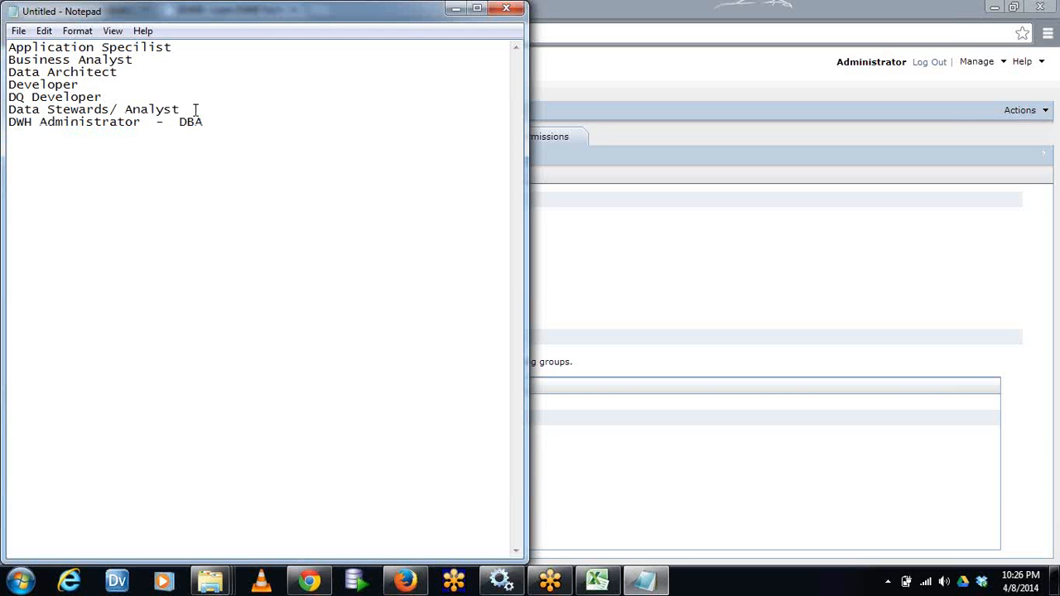
Add "DBA" and "Unix Administrator" on separate lines below the DWH Administrator entry
{"action": "type", "text": "DBA "}
{"action": "type", "text": "UnixRole"}
{"action": "key", "text": "Return"}
{"action": "key", "text": "Up"}
{"action": "key", "text": "shift+End"}
{"action": "type", "text": "Administrator "}
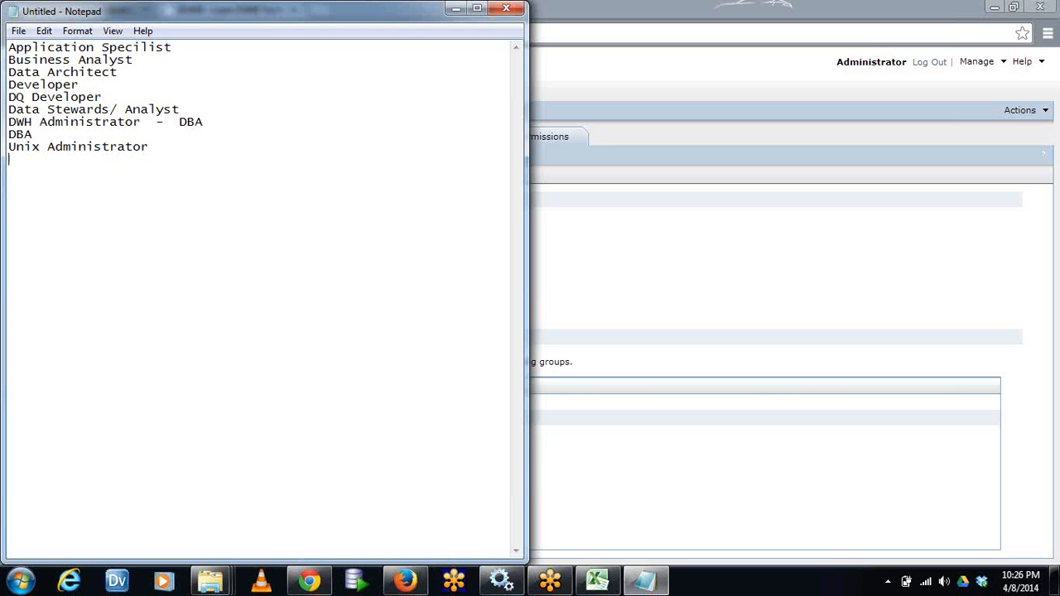
{"action": "type", "text": "Users"}
Add the line "Users - UAT" below Unix Administrator
{"action": "key", "text": "Return"}
{"action": "type", "text": "- UAT"}
{"action": "key", "text": "Return"}
Add the line "Business Users / End Users" at the end of the role list
{"action": "type", "text": "Business"}
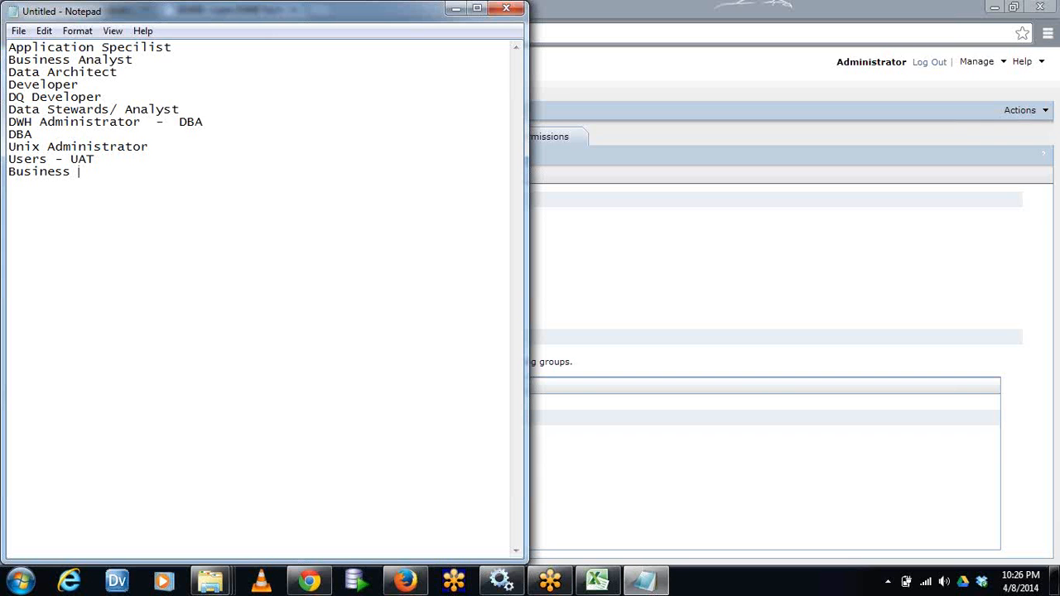
{"action": "type", "text": " Users "}
{"action": "type", "text": ")"}
{"action": "key", "text": "BackSpace"}
{"action": "type", "text": "? End"}
{"action": "key", "text": "BackSpace"}
{"action": "key", "text": "BackSpace"}
{"action": "key", "text": "BackSpace"}
{"action": "key", "text": "BackSpace"}
{"action": "key", "text": "BackSpace"}
{"action": "key", "text": "BackSpace"}
{"action": "type", "text": "/ End Users"}
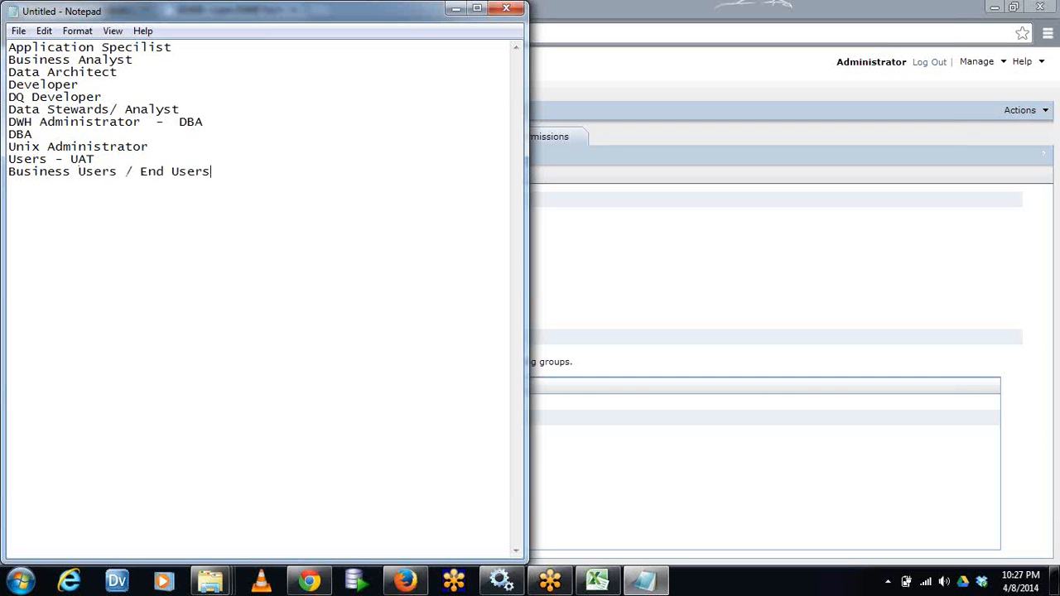
{"action": "key", "text": "Return"}
Highlight the whole role list, from Business Users / End Users up to Application Specilist, to point it out
{"action": "left_click_drag", "start_coordinate": [247, 201], "coordinate": [39, 47]}
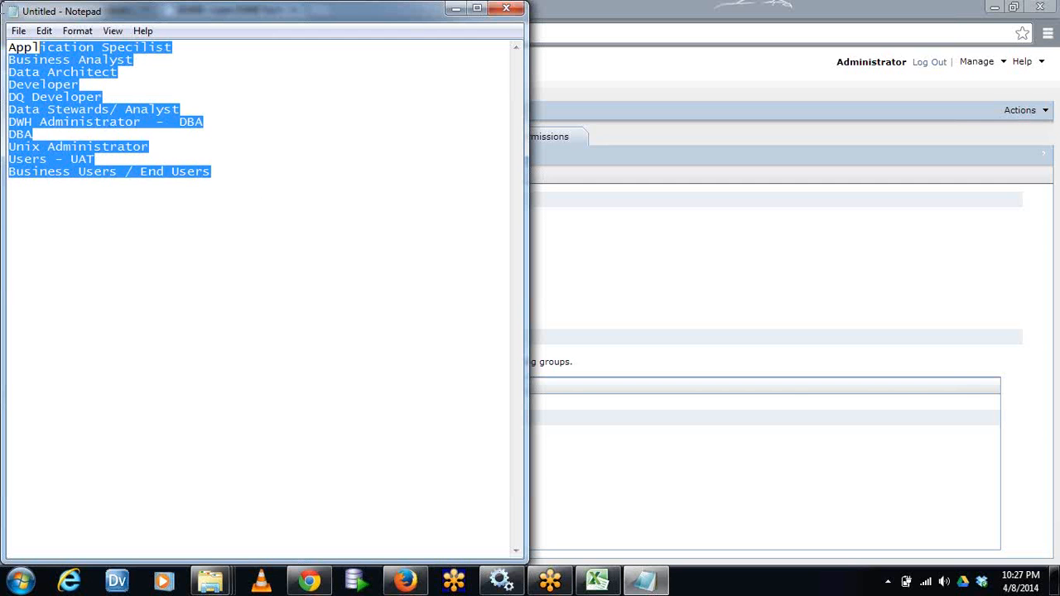
{"action": "left_click", "coordinate": [308, 180]}
{"action": "left_click_drag", "start_coordinate": [303, 178], "coordinate": [8, 48]}
{"action": "left_click", "coordinate": [292, 158]}
{"action": "left_click", "coordinate": [300, 184]}
Below the list, separated by blank lines, add the entries "MDM Manager" and "Administrator"
{"action": "key", "text": "Return"}
{"action": "key", "text": "Return"}
{"action": "key", "text": "Return"}
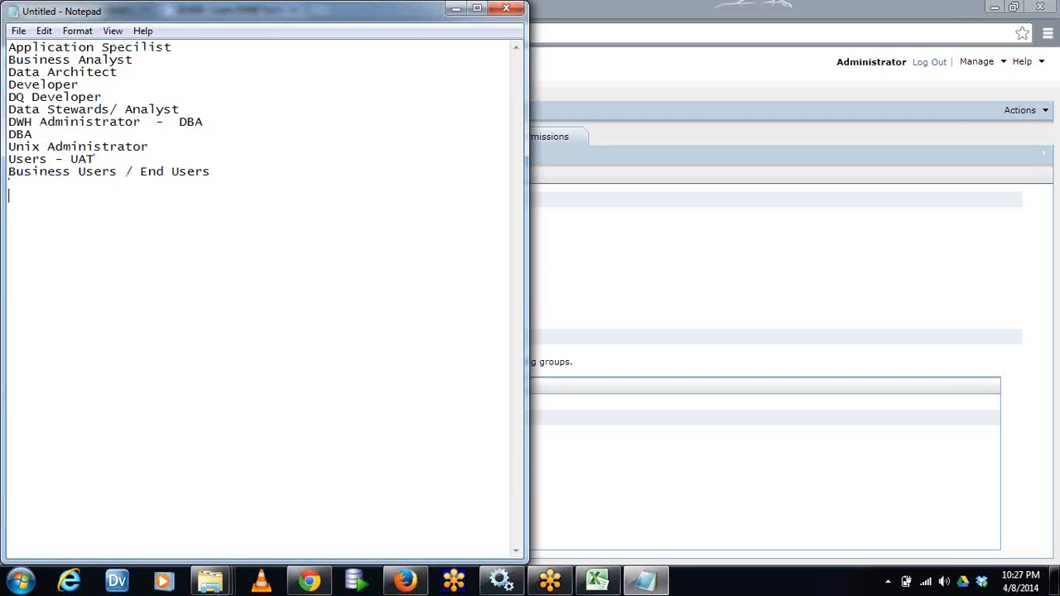
{"action": "type", "text": "MDM Manager"}
{"action": "key", "text": "Return"}
{"action": "left_click", "coordinate": [146, 225]}
{"action": "type", "text": "Ad"}
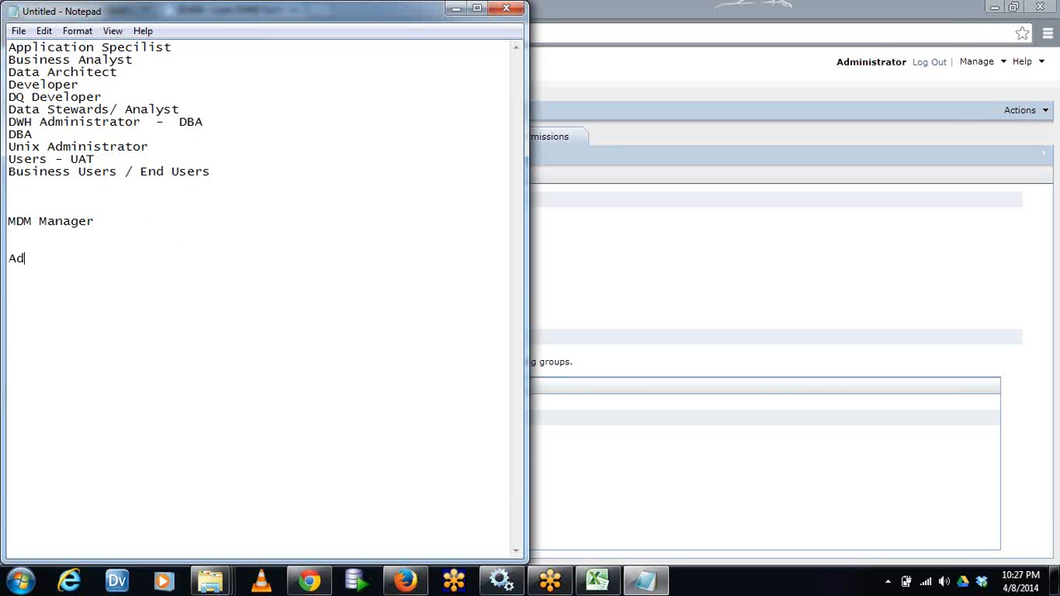
{"action": "type", "text": "ministrator"}
With the Pen drawing tool, draw a vertical double-headed arrow beside the notes, spanning from Business Analyst down to MDM Manager
{"action": "right_click", "coordinate": [892, 342]}
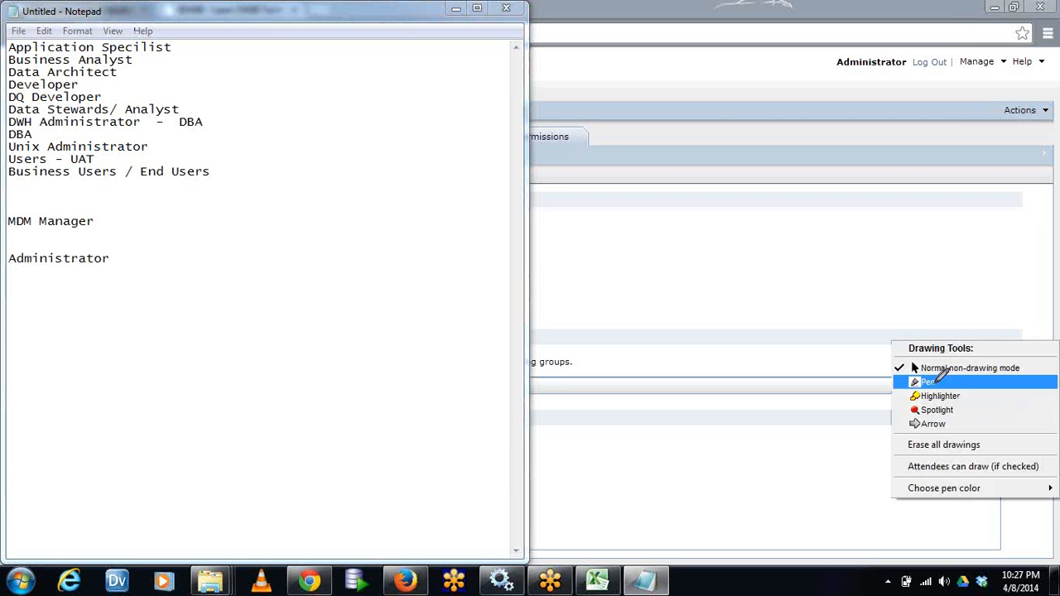
{"action": "left_click", "coordinate": [909, 379]}
{"action": "mouse_move", "coordinate": [329, 220]}
{"action": "left_mouse_down"}
{"action": "mouse_move", "coordinate": [328, 57]}
{"action": "mouse_move", "coordinate": [337, 66]}
{"action": "left_mouse_up"}
{"action": "mouse_move", "coordinate": [319, 223]}
{"action": "left_mouse_down"}
{"action": "mouse_move", "coordinate": [328, 232]}
{"action": "mouse_move", "coordinate": [347, 212]}
{"action": "left_mouse_up"}
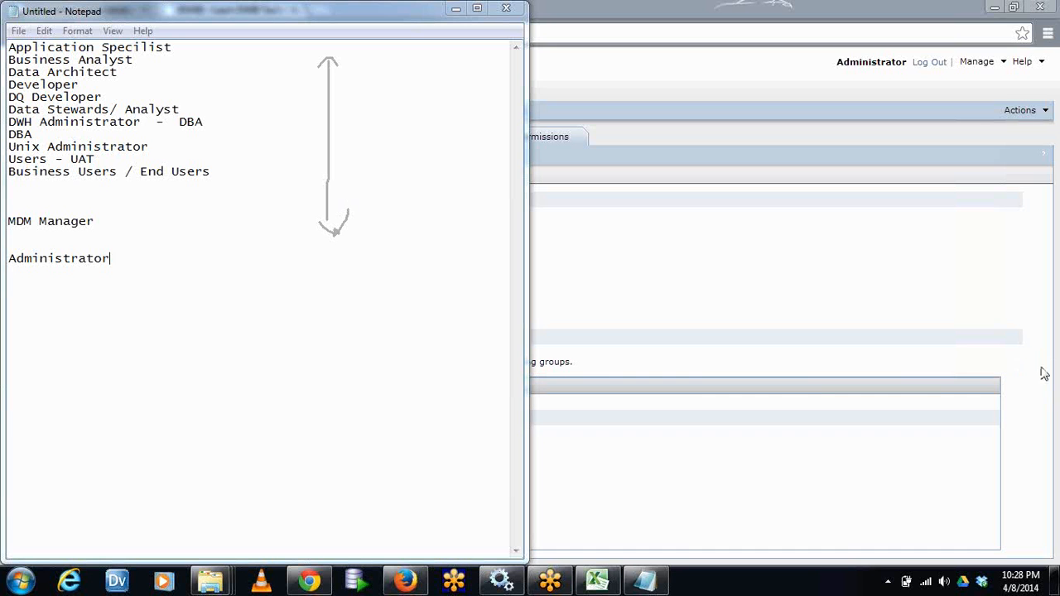
Clear the drawn arrow and annotate the Administrator entry in the notes with "--> L3 Support"
{"action": "left_click", "coordinate": [934, 443]}
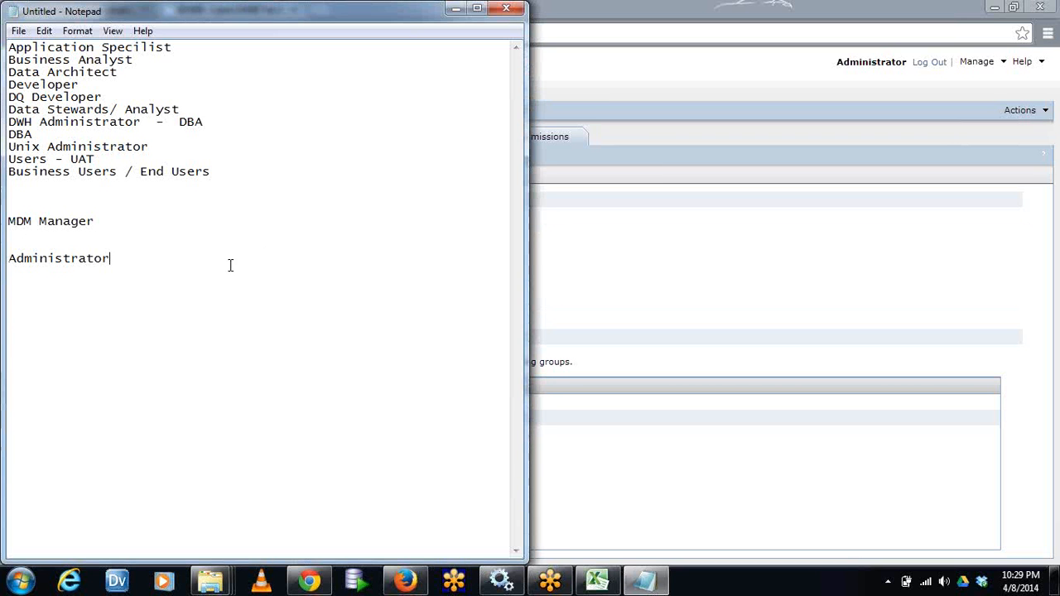
{"action": "type", "text": "--> L3 Support"}
Add the entry "L1/L2 Support" below the Administrator line, separated by a blank line
{"action": "key", "text": "Return"}
{"action": "key", "text": "Return"}
{"action": "type", "text": "l1/L2 "}
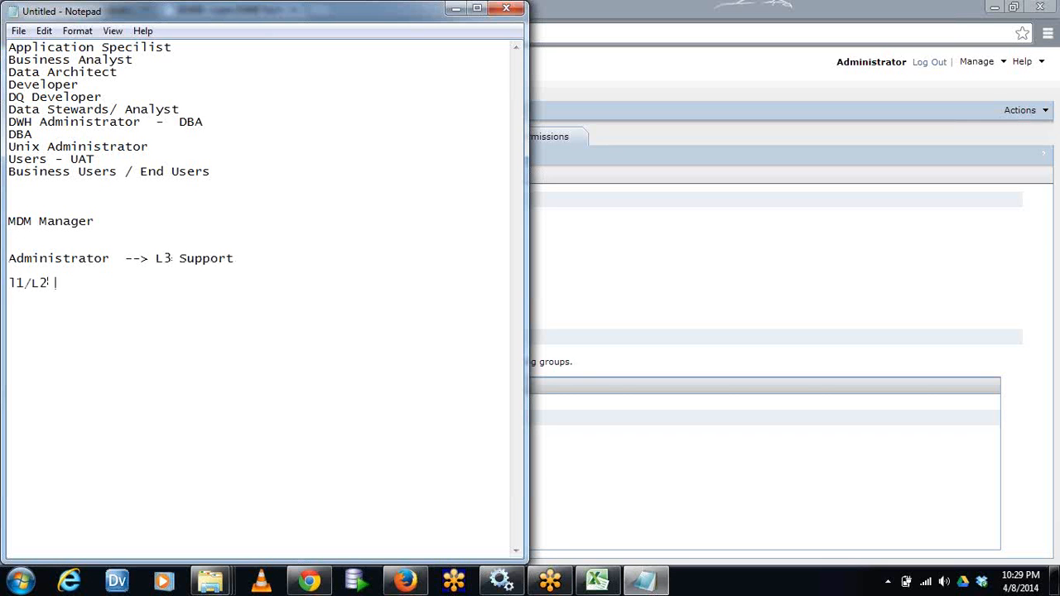
{"action": "type", "text": "Support"}
{"action": "key", "text": "BackSpace"}
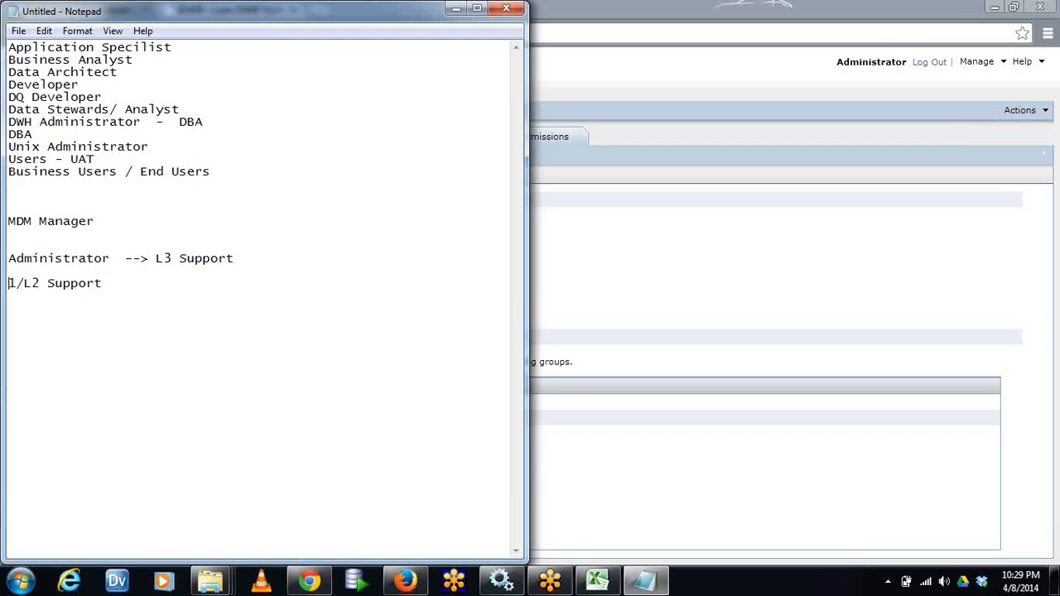
{"action": "type", "text": "L"}
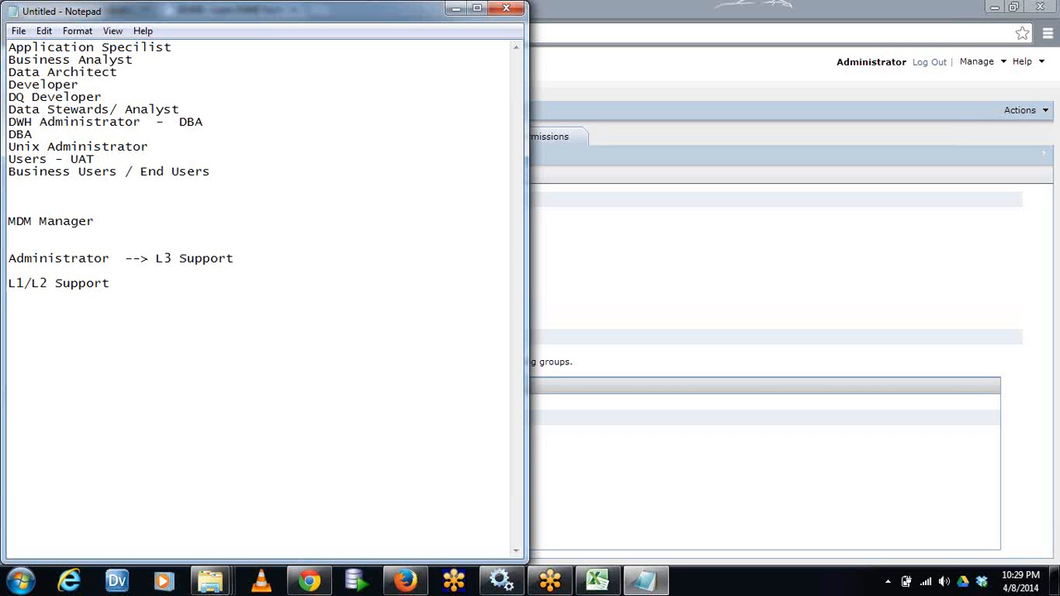
Add the entry "QA Team" a few blank lines below L1/L2 Support
{"action": "left_click", "coordinate": [253, 288]}
{"action": "key", "text": "Return"}
{"action": "key", "text": "Return"}
{"action": "key", "text": "Return"}
{"action": "key", "text": "Return"}
{"action": "type", "text": "QATeam"}
{"action": "left_click", "coordinate": [24, 333]}
{"action": "key", "text": "End"}
{"action": "key", "text": "Return"}
Switch to the Informatica Administrator console and view the security groups and roles
{"action": "left_click", "coordinate": [680, 313]}
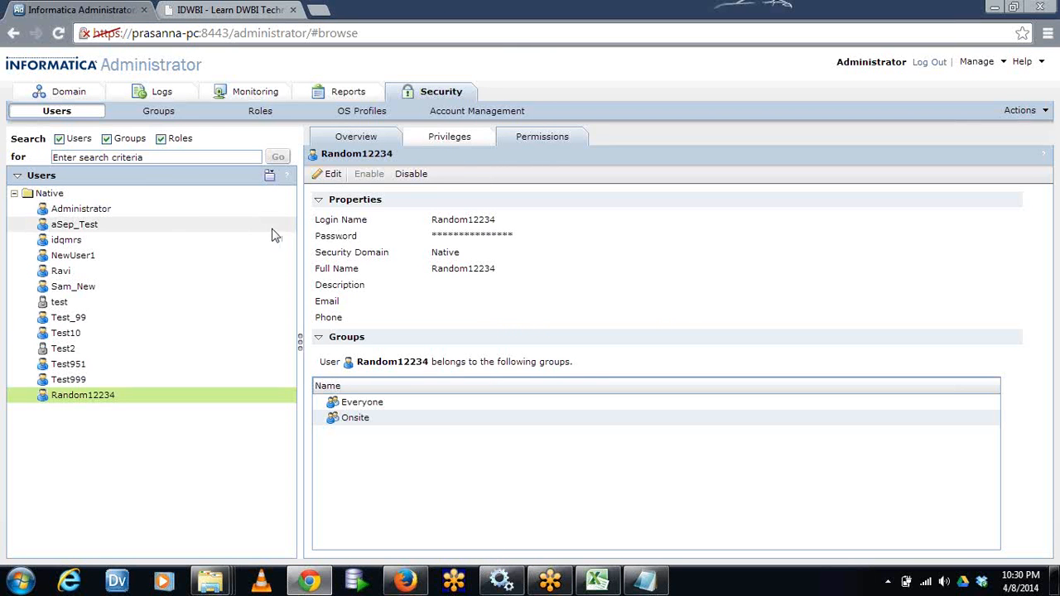
{"action": "left_click", "coordinate": [163, 112]}
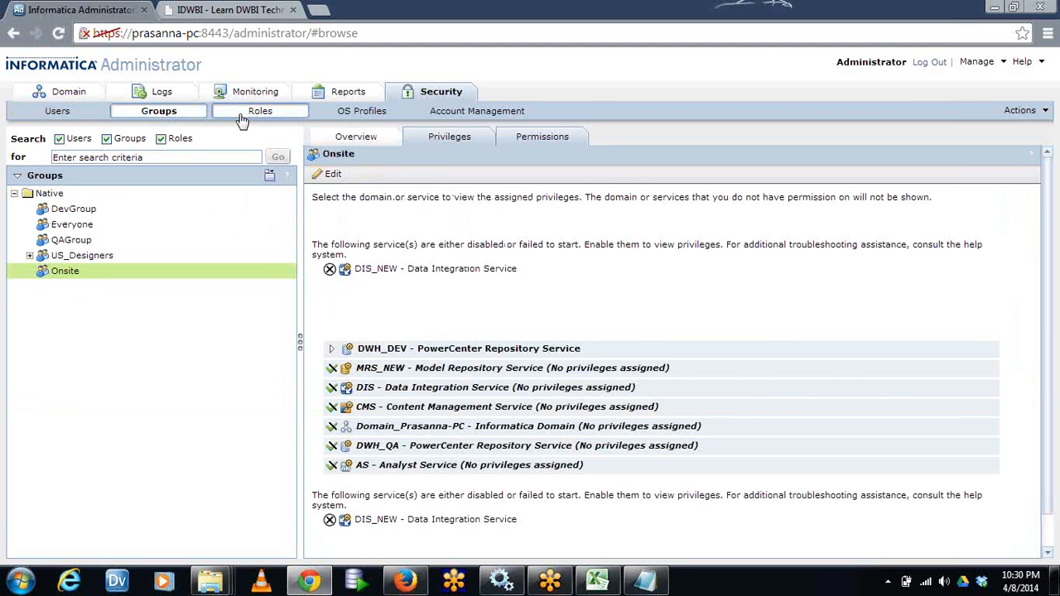
{"action": "left_click", "coordinate": [240, 115]}
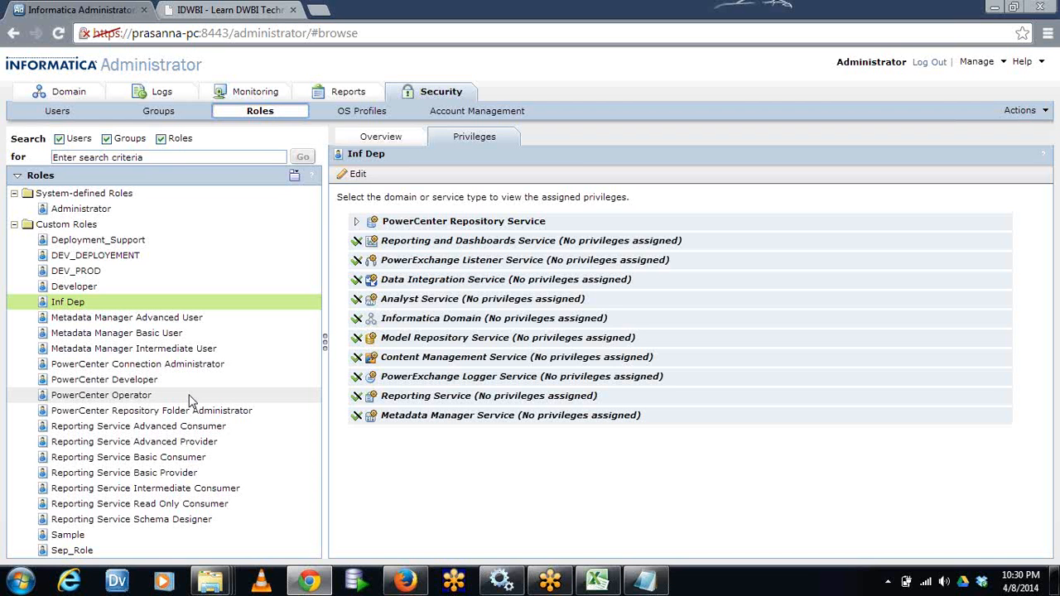
Review the editable properties and group assignments of the user Random12234, leaving them unchanged
{"action": "left_click", "coordinate": [56, 111]}
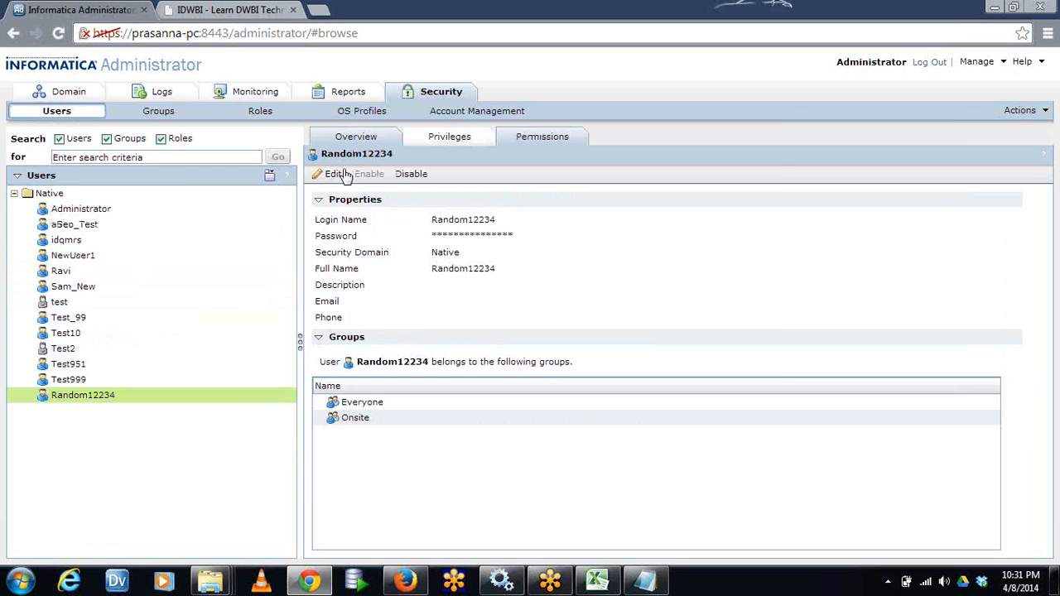
{"action": "left_click", "coordinate": [338, 175]}
{"action": "left_click", "coordinate": [425, 182]}
{"action": "left_click", "coordinate": [351, 186]}
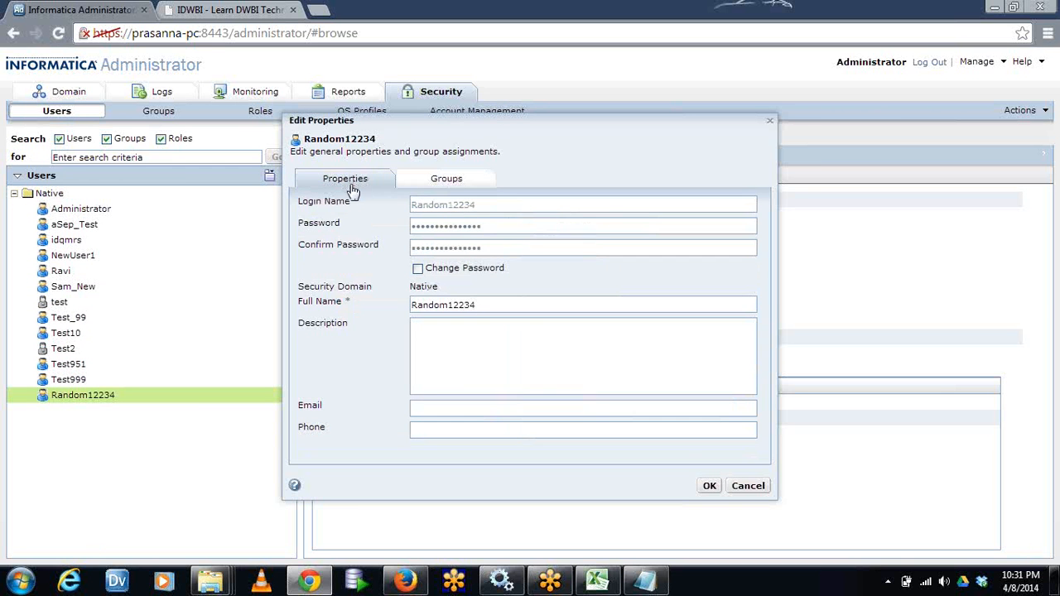
{"action": "left_click", "coordinate": [755, 490]}
Review the DWH_DEV roles and the service privileges for Random12234 without saving, and display the available security actions
{"action": "left_click", "coordinate": [469, 140]}
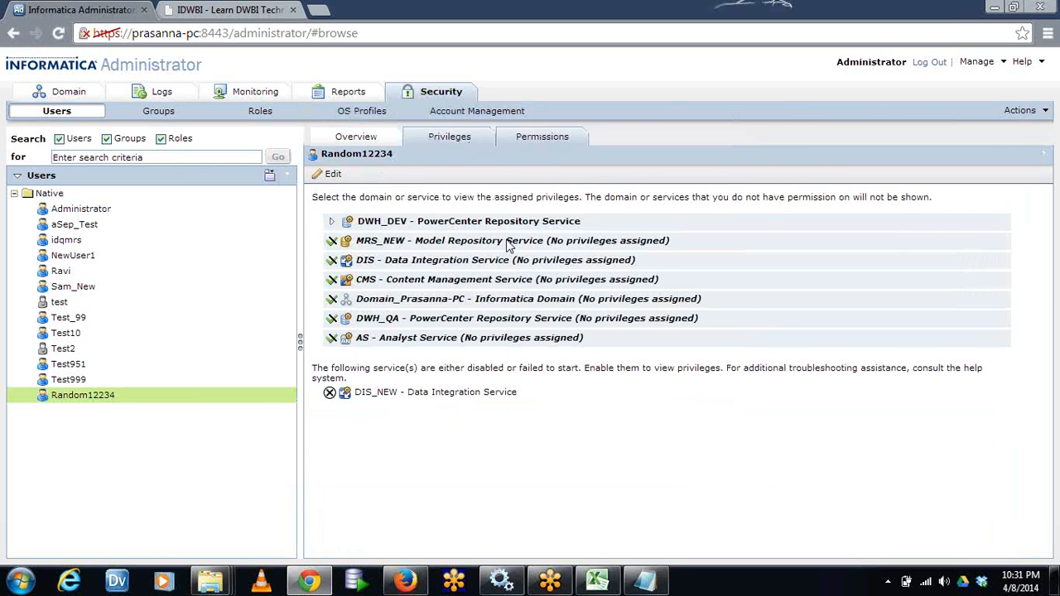
{"action": "left_click", "coordinate": [328, 175]}
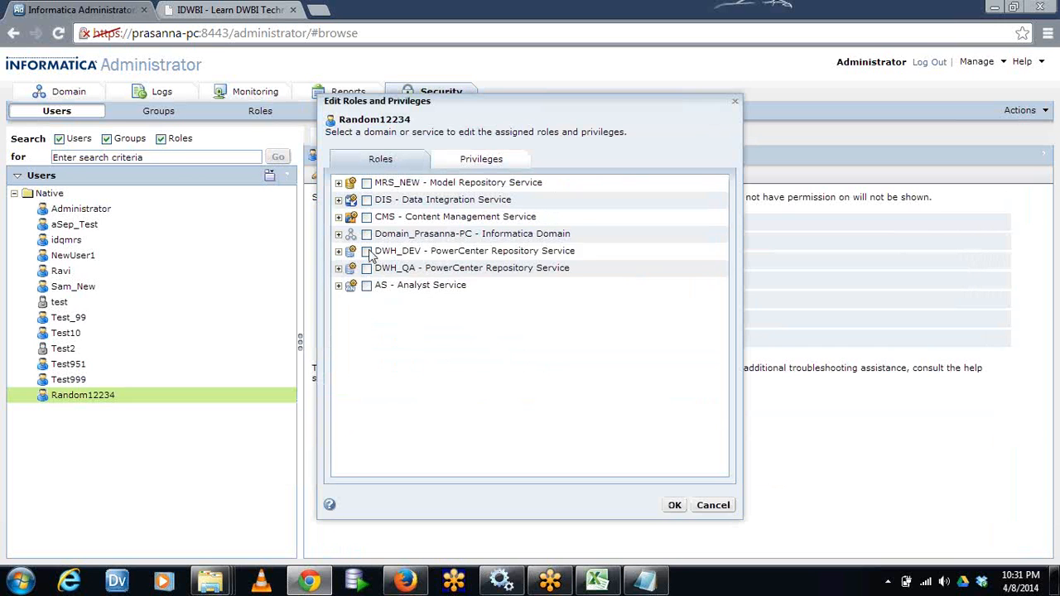
{"action": "left_click", "coordinate": [338, 251]}
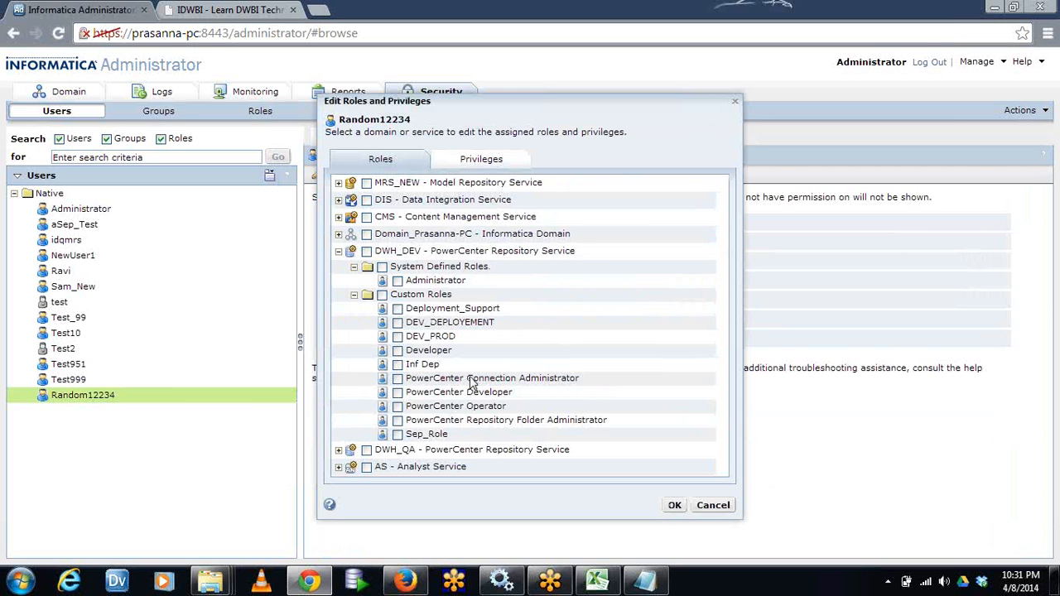
{"action": "left_click", "coordinate": [443, 160]}
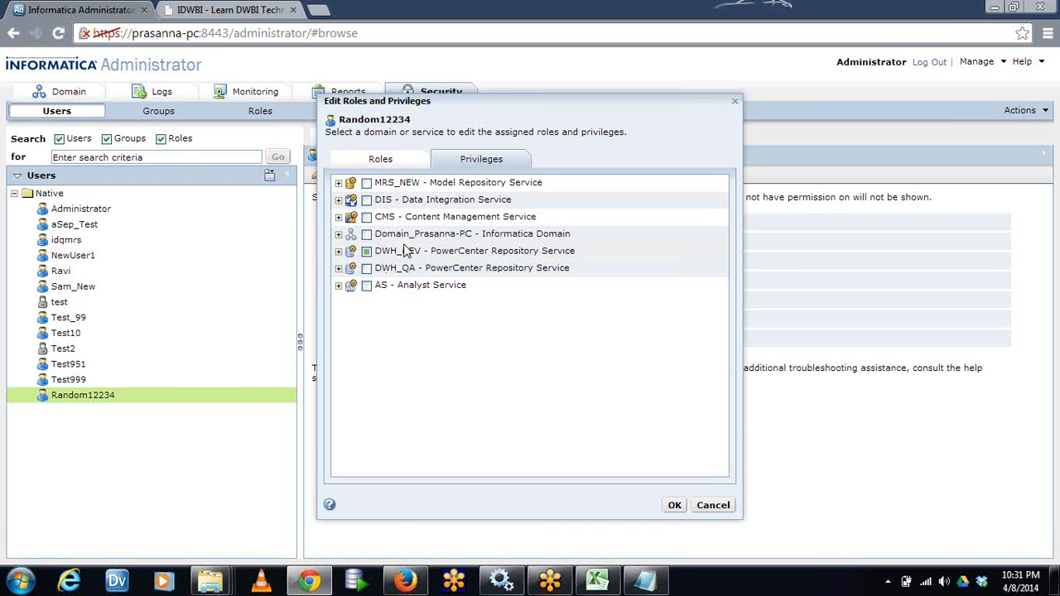
{"action": "left_click", "coordinate": [717, 508]}
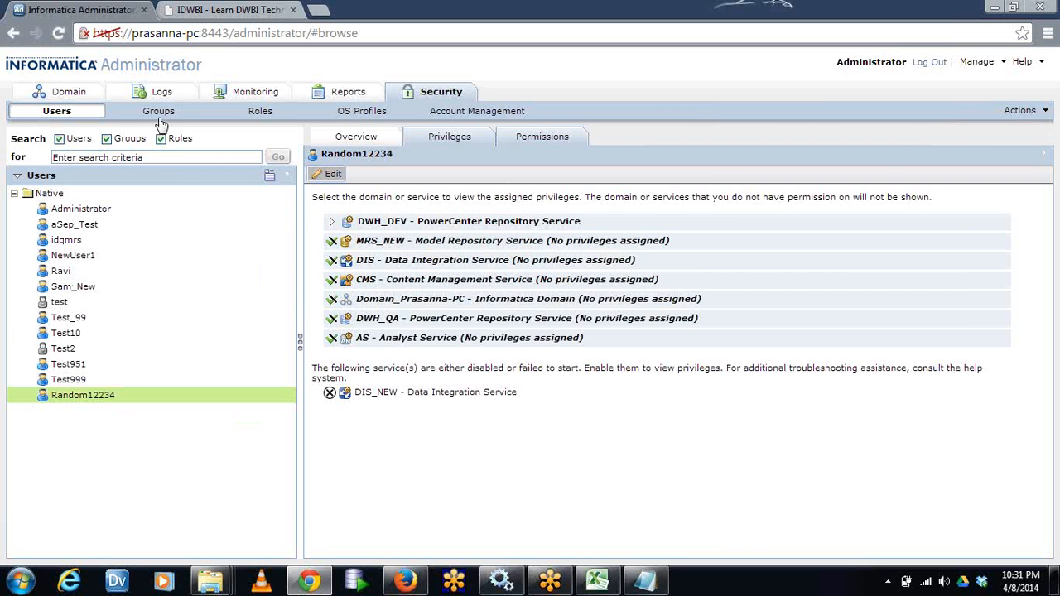
{"action": "left_click", "coordinate": [1030, 117]}
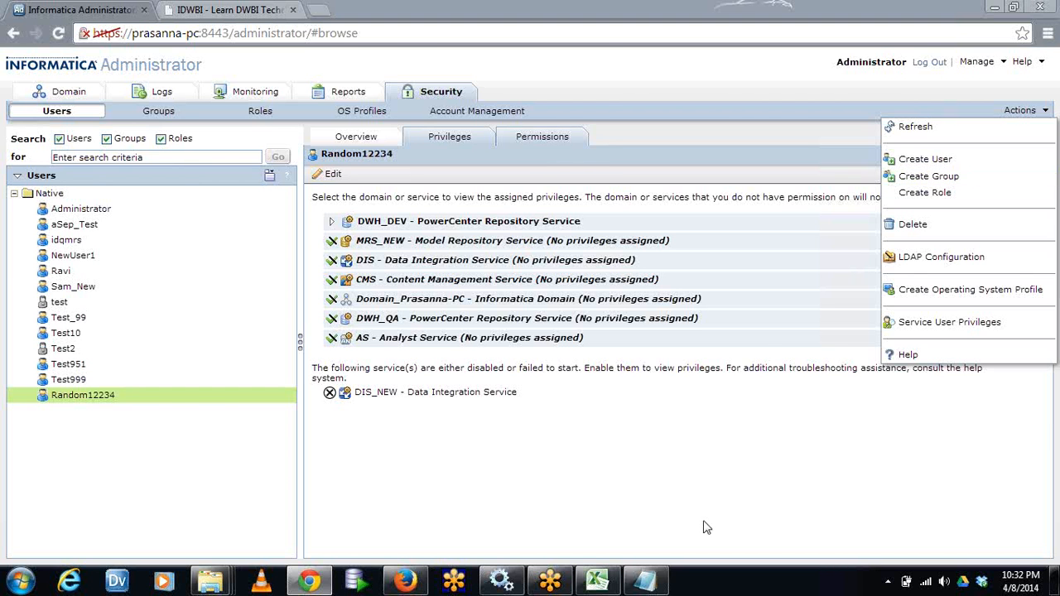
Switch to the Excel session plan and highlight the topics Repository Back up and Restoration and Informatica Repositories & File dir structures
{"action": "left_click", "coordinate": [596, 580]}
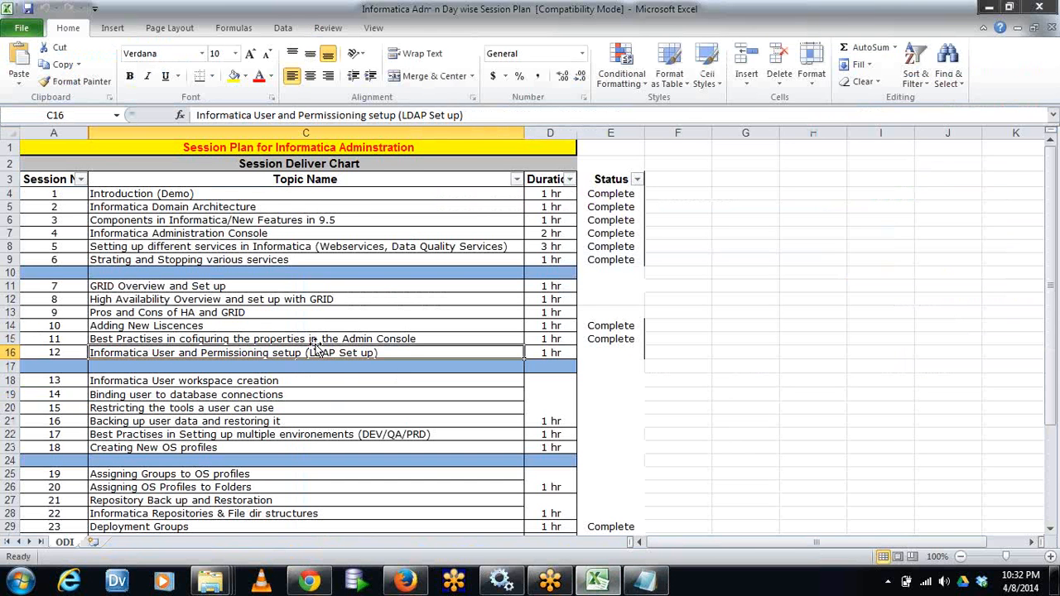
{"action": "scroll", "coordinate": [374, 395], "scroll_direction": "down", "scroll_amount": 2}
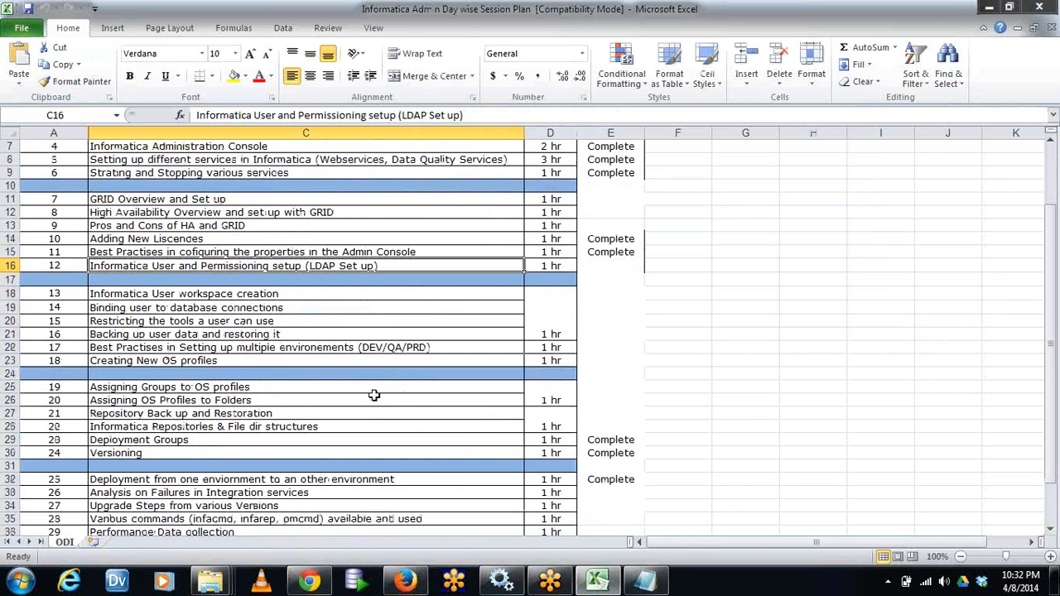
{"action": "scroll", "coordinate": [374, 395], "scroll_direction": "down", "scroll_amount": 1}
{"action": "left_click", "coordinate": [257, 374]}
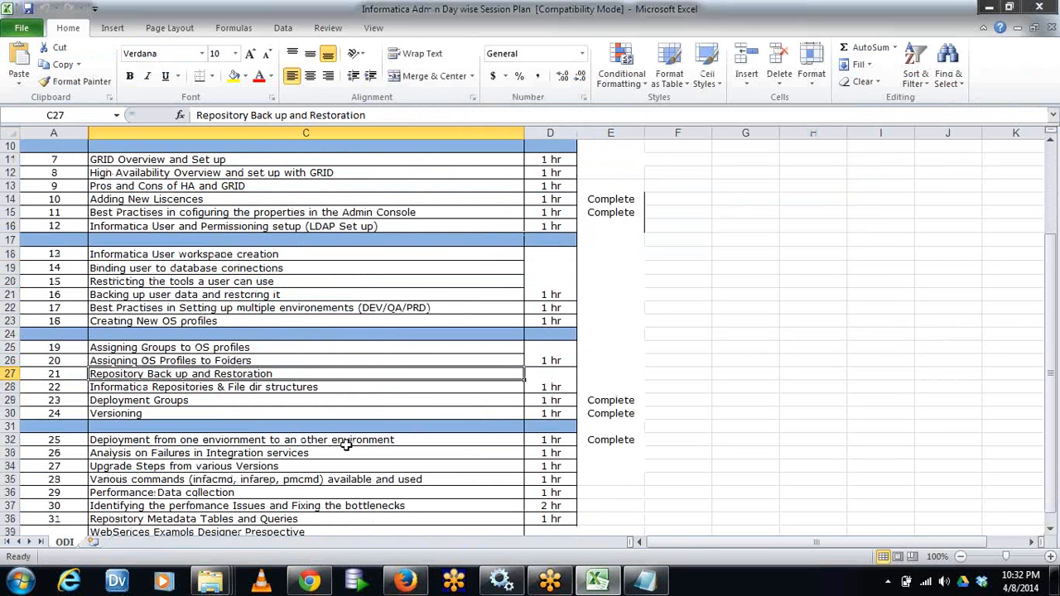
{"action": "left_click", "coordinate": [245, 389]}
{"action": "left_click", "coordinate": [325, 376]}
{"action": "left_click_drag", "start_coordinate": [325, 393], "coordinate": [327, 396]}
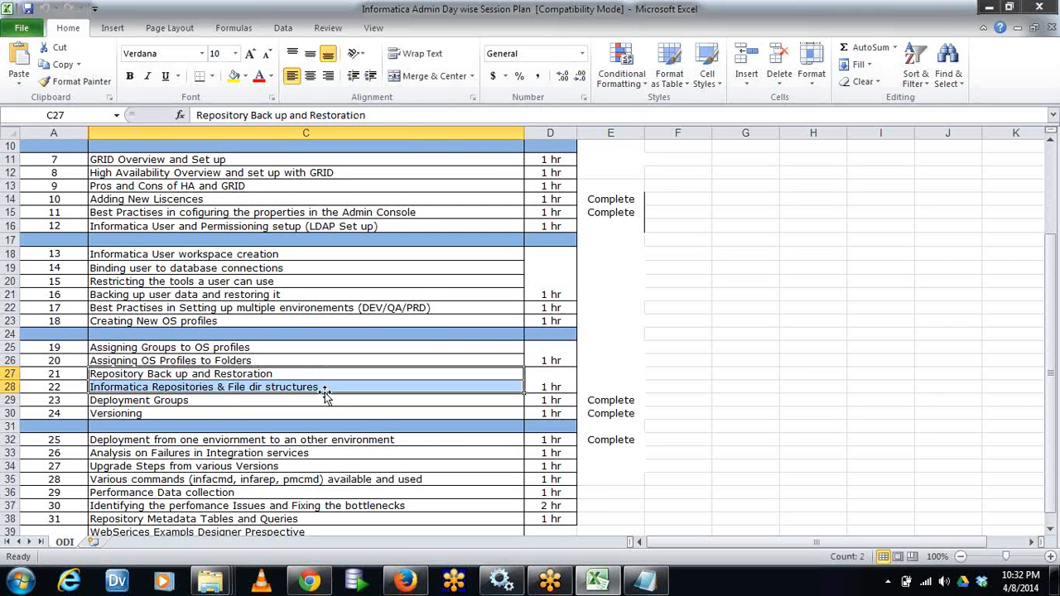
{"action": "scroll", "coordinate": [324, 396], "scroll_direction": "up", "scroll_amount": 2}
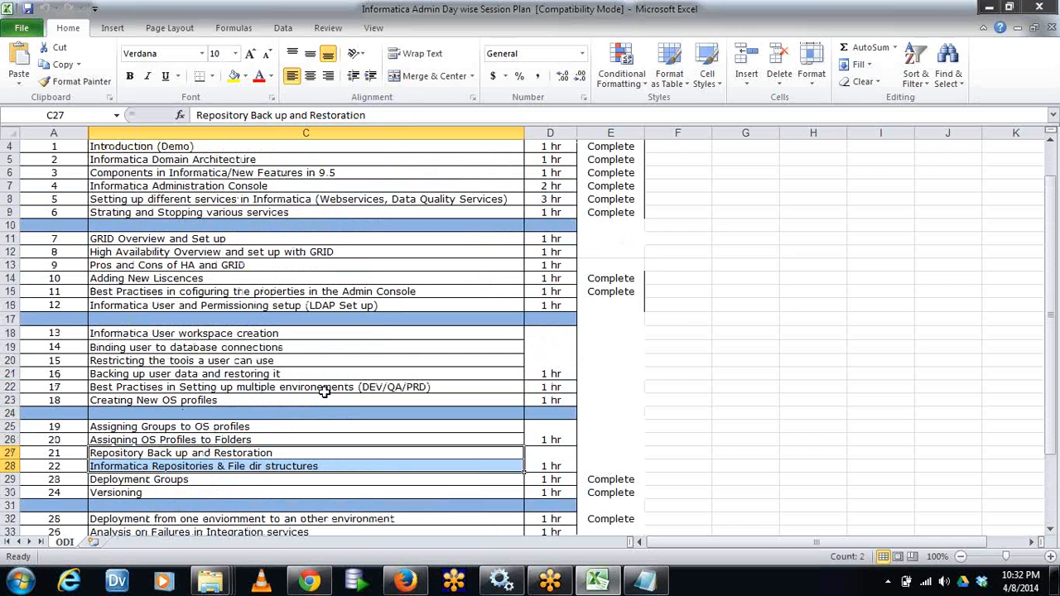
Select the topic Informatica User and Permissioning setup (LDAP Set up) in the session plan, and switch back to the Notepad role notes
{"action": "key", "text": "alt+Tab"}
{"action": "key", "text": "alt+Tab"}
{"action": "left_click", "coordinate": [315, 292]}
{"action": "left_click", "coordinate": [369, 306]}
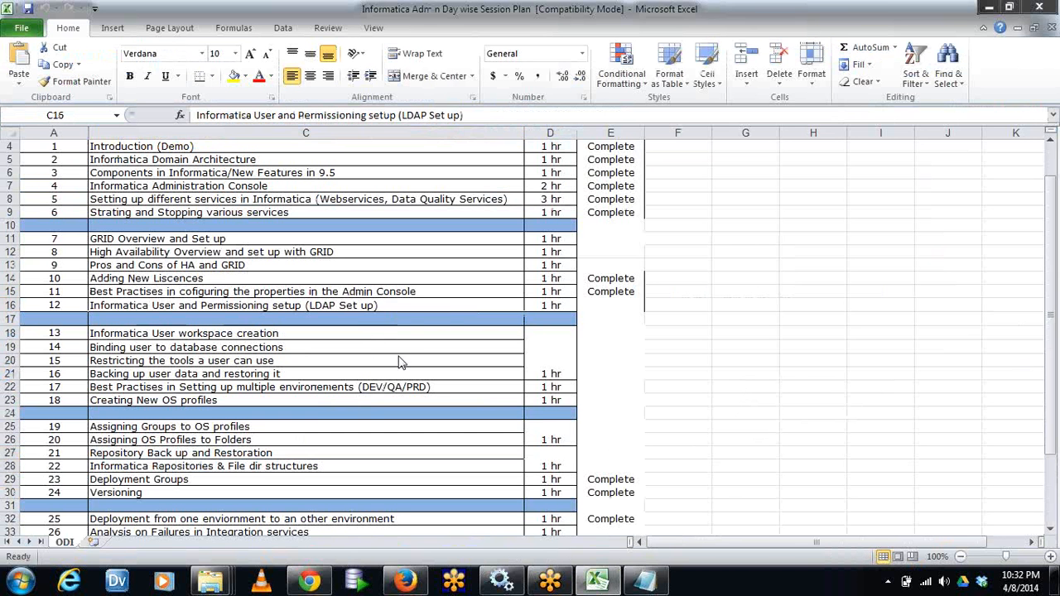
{"action": "key", "text": "alt+Tab"}
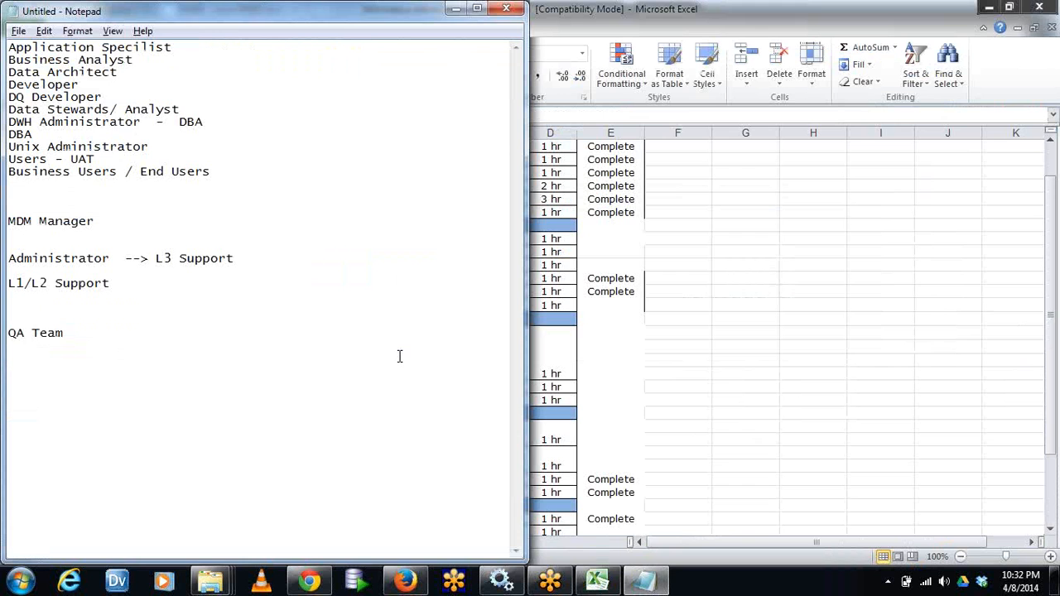
{"action": "key", "text": "alt+Tab"}
{"action": "key", "text": "alt+Tab"}
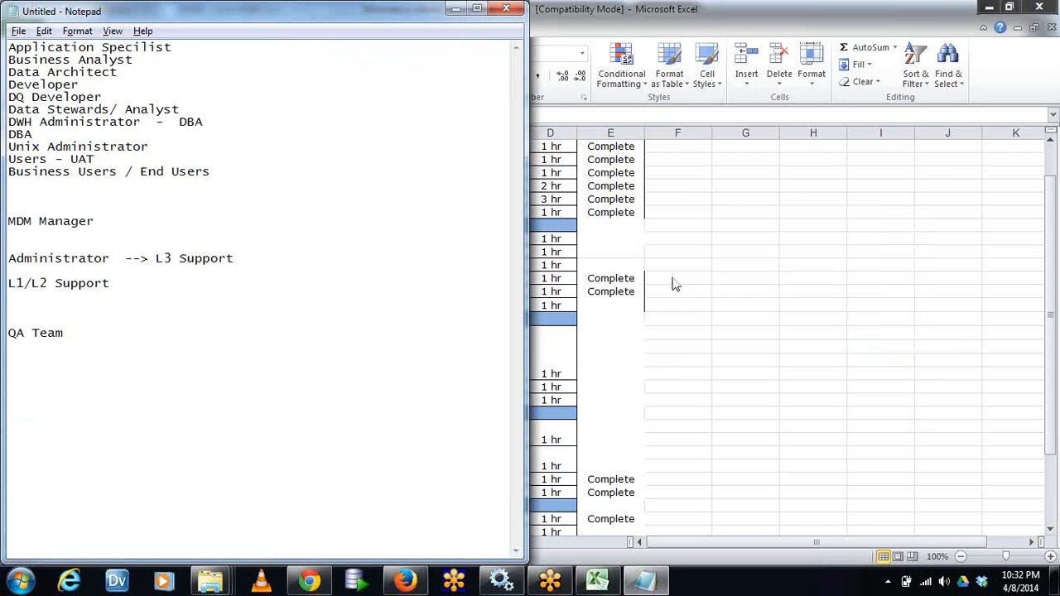